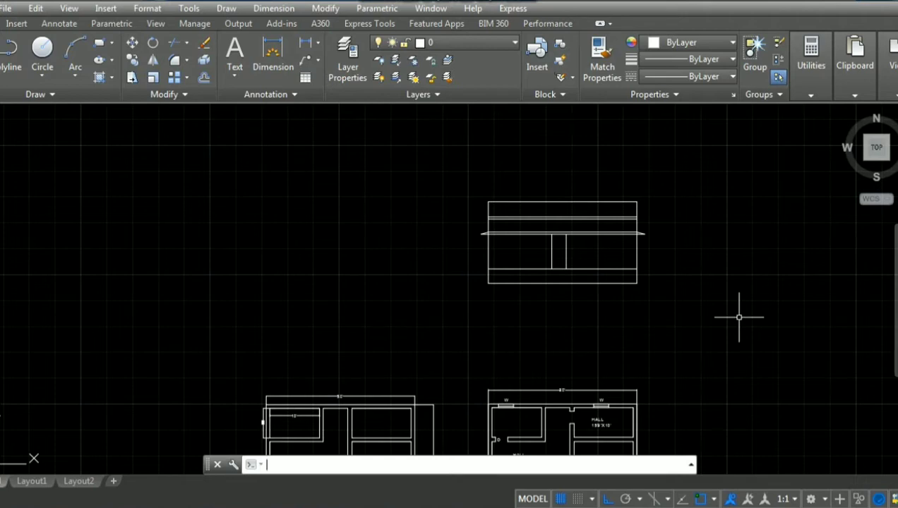
Draw a horizontal section line across the plan with a short tick at its right end.
{"action": "scroll", "coordinate": [616, 286], "scroll_direction": "down", "scroll_amount": 5}
{"action": "scroll", "coordinate": [630, 356], "scroll_direction": "up", "scroll_amount": 5}
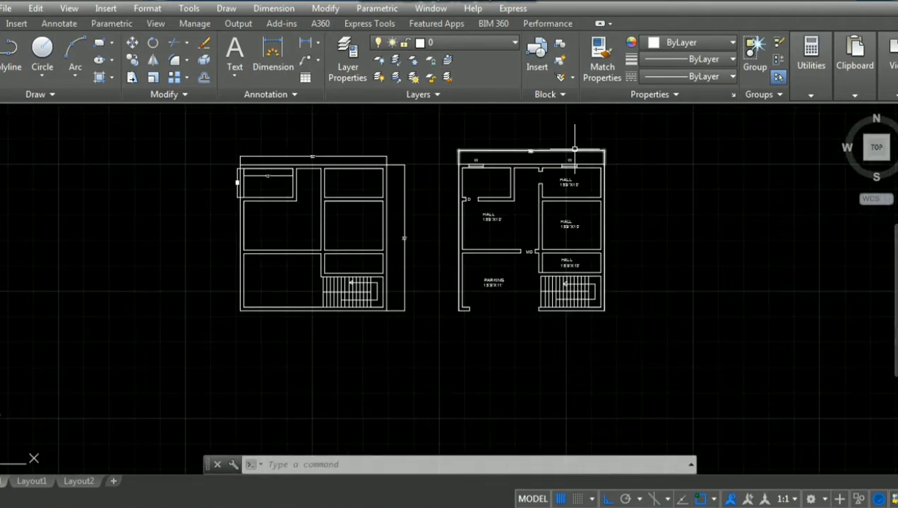
{"action": "scroll", "coordinate": [574, 149], "scroll_direction": "up", "scroll_amount": 4}
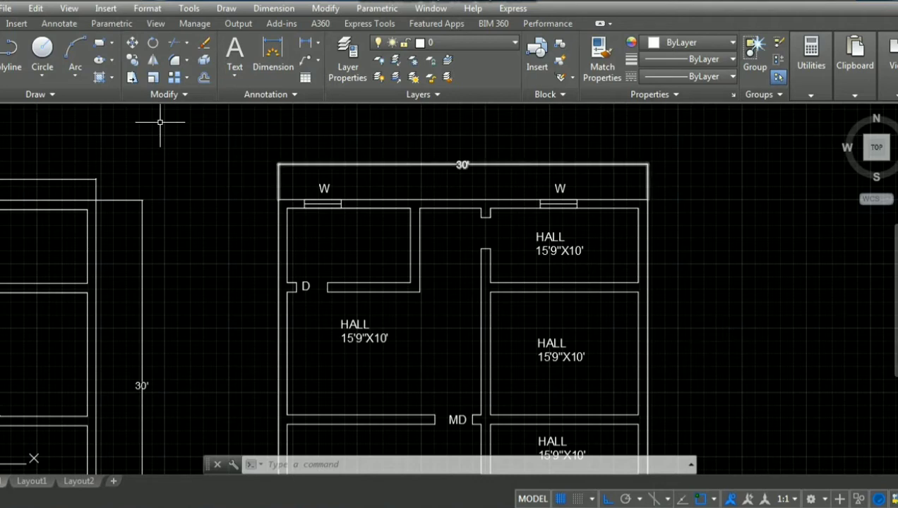
{"action": "left_click", "coordinate": [10, 51]}
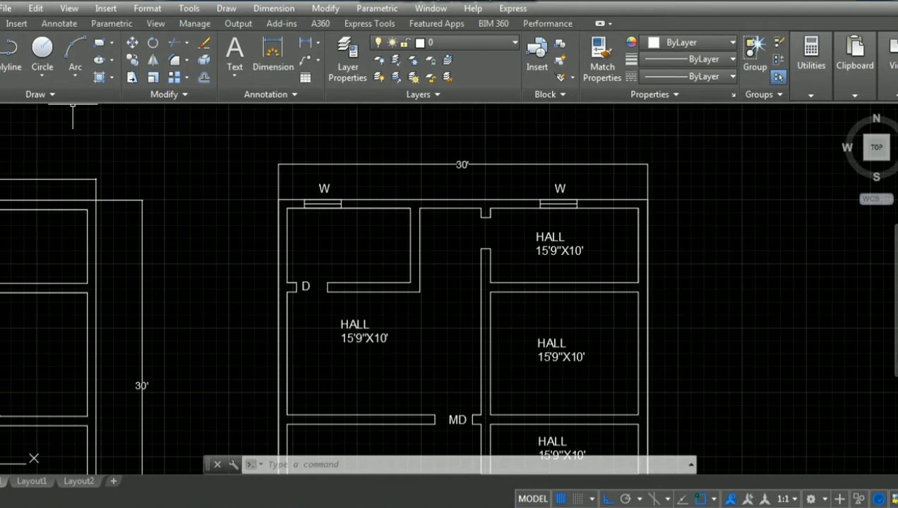
{"action": "left_click", "coordinate": [248, 322]}
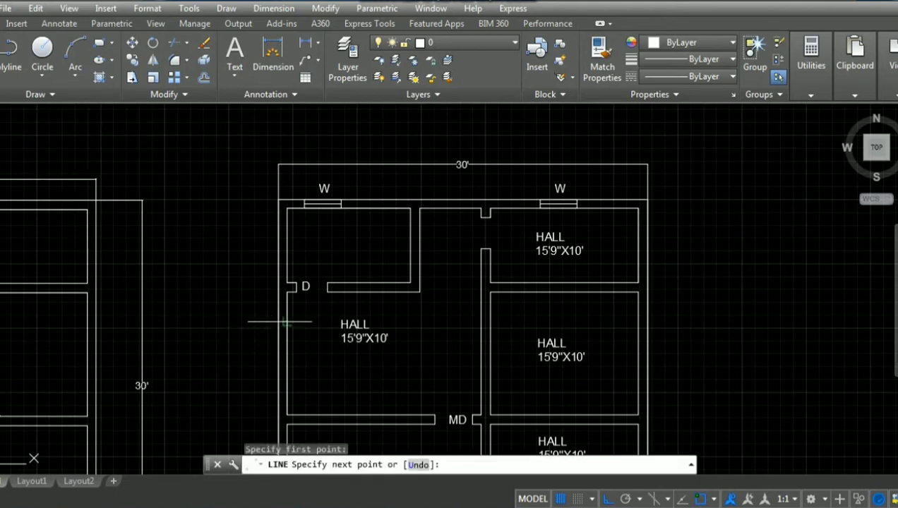
{"action": "left_click", "coordinate": [681, 322]}
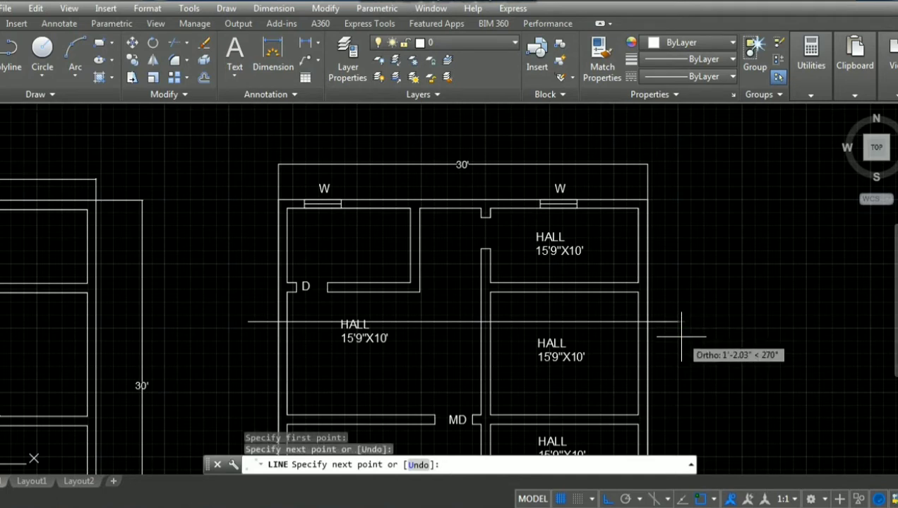
{"action": "left_click", "coordinate": [681, 338]}
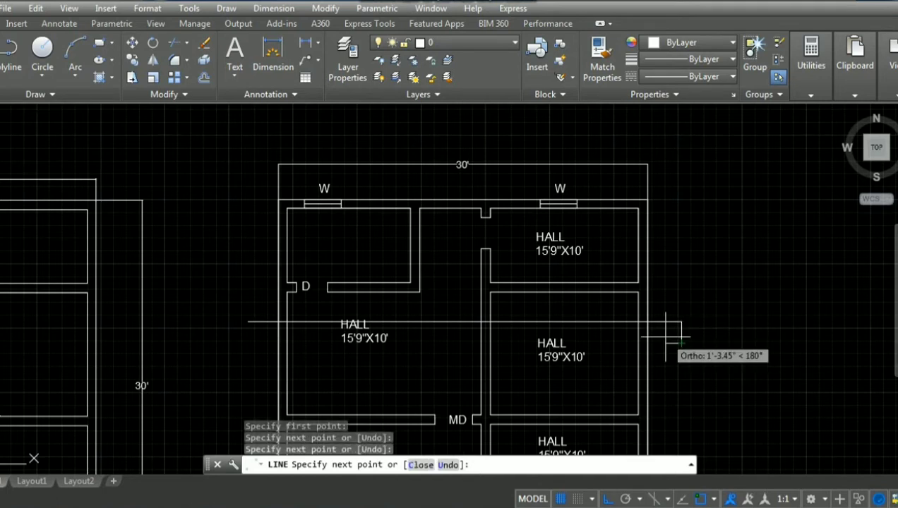
{"action": "key", "text": "Return"}
Add a short downward tick at the section line's left end.
{"action": "left_click", "coordinate": [2, 53]}
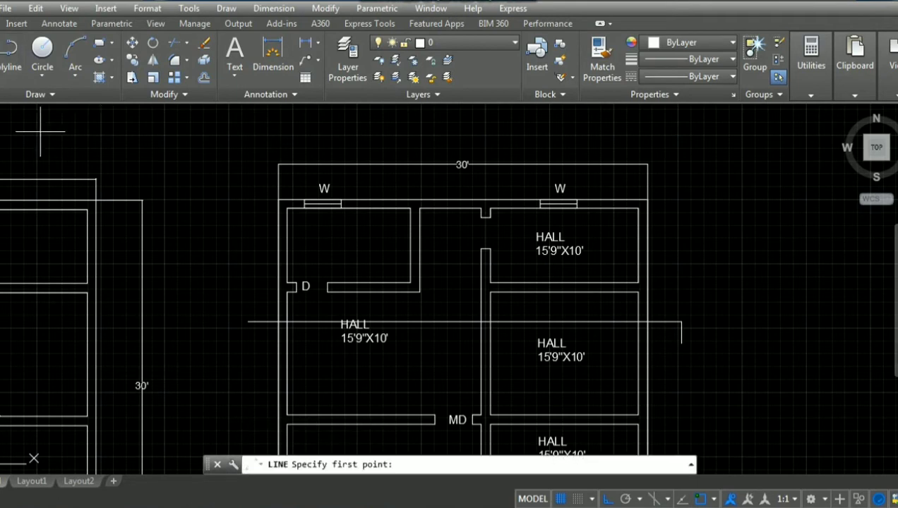
{"action": "left_click", "coordinate": [247, 321]}
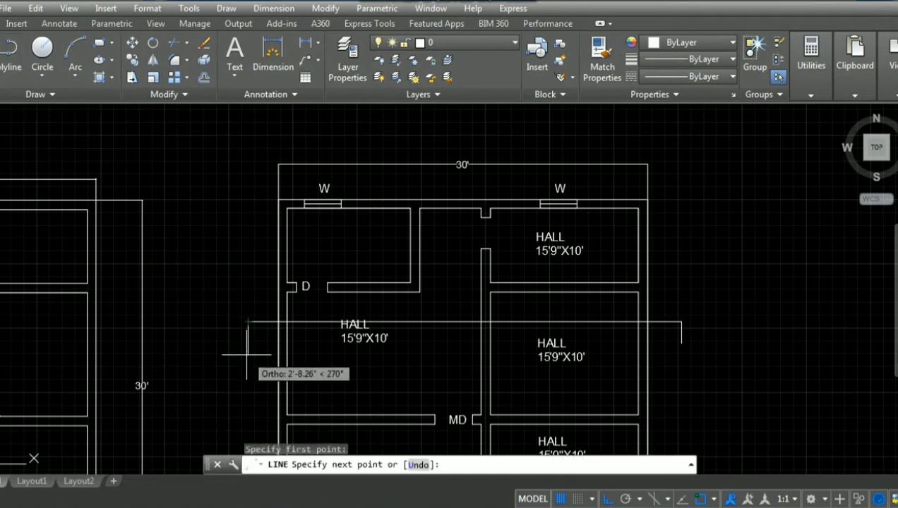
{"action": "left_click", "coordinate": [247, 355]}
{"action": "key", "text": "Return"}
{"action": "scroll", "coordinate": [247, 339], "scroll_direction": "up", "scroll_amount": 4}
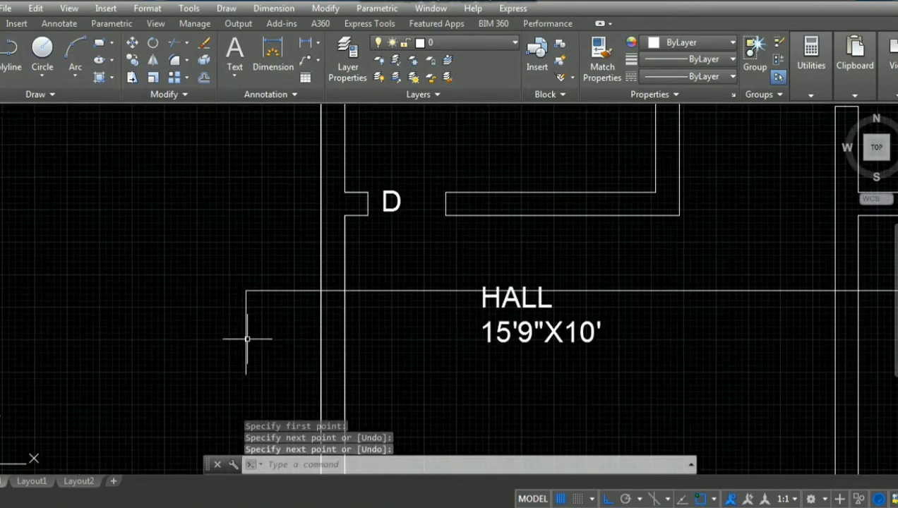
{"action": "scroll", "coordinate": [217, 287], "scroll_direction": "up", "scroll_amount": 2}
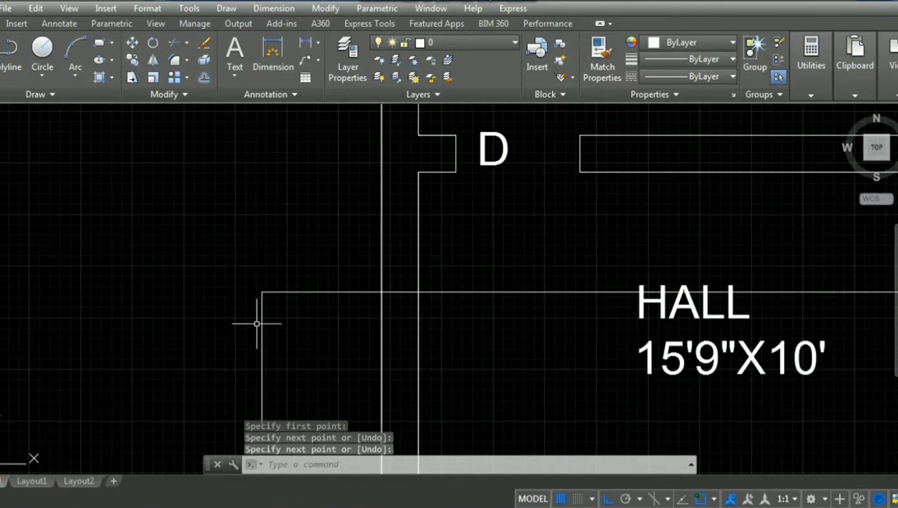
Draw a triangular arrowhead at the left end, toggling Ortho with F8.
{"action": "key", "text": "Return"}
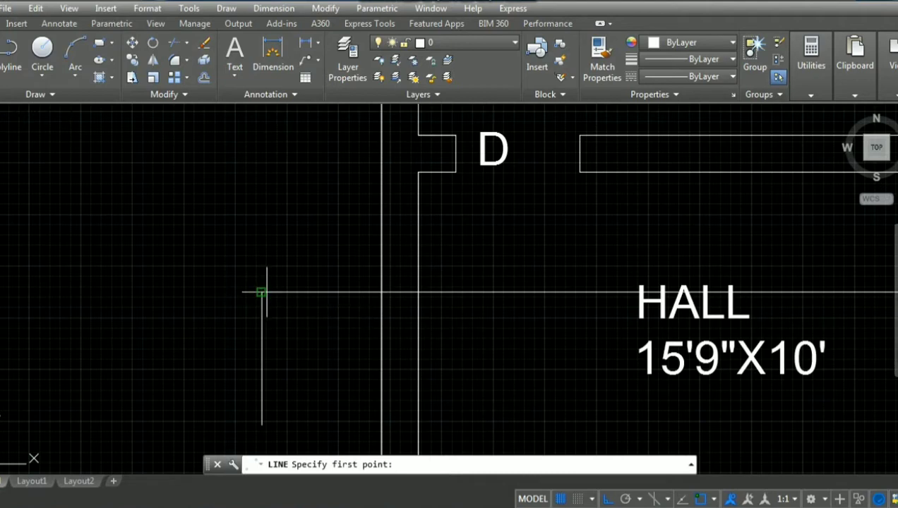
{"action": "left_click", "coordinate": [261, 291]}
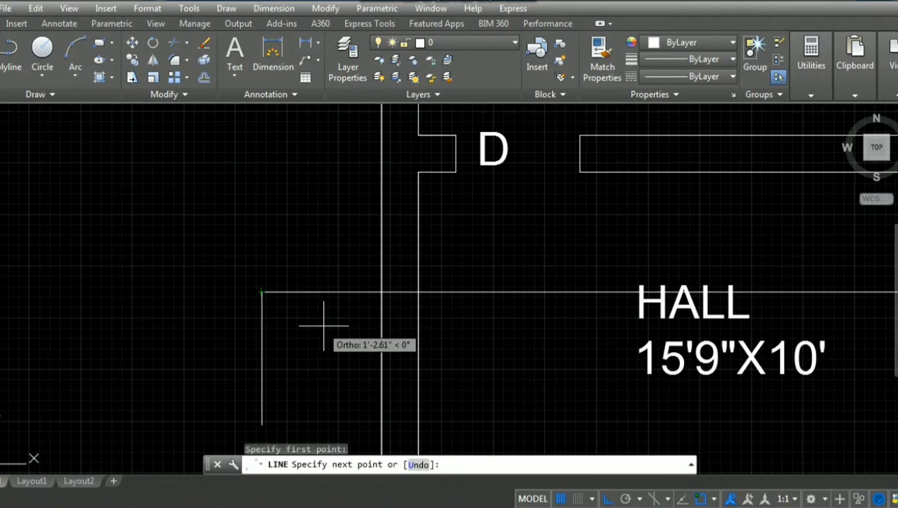
{"action": "key", "text": "F8"}
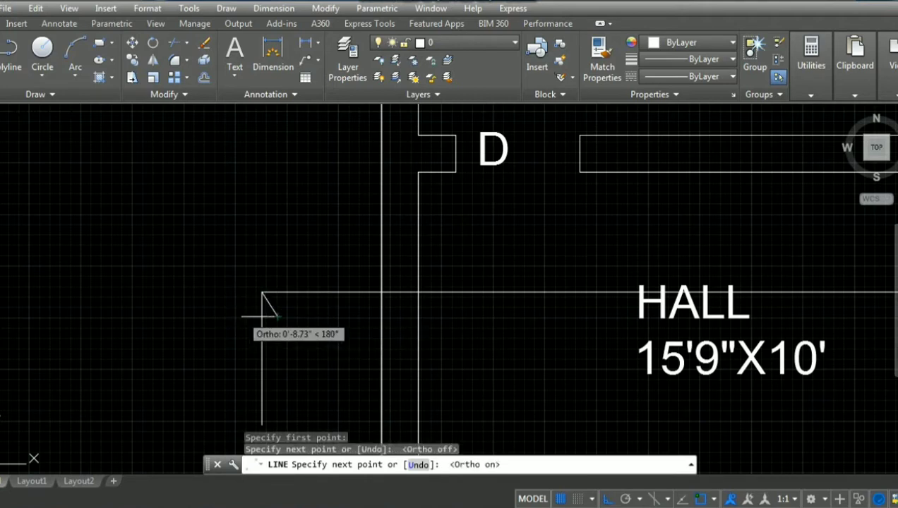
{"action": "key", "text": "F8"}
{"action": "left_click", "coordinate": [261, 292]}
{"action": "left_click", "coordinate": [260, 292]}
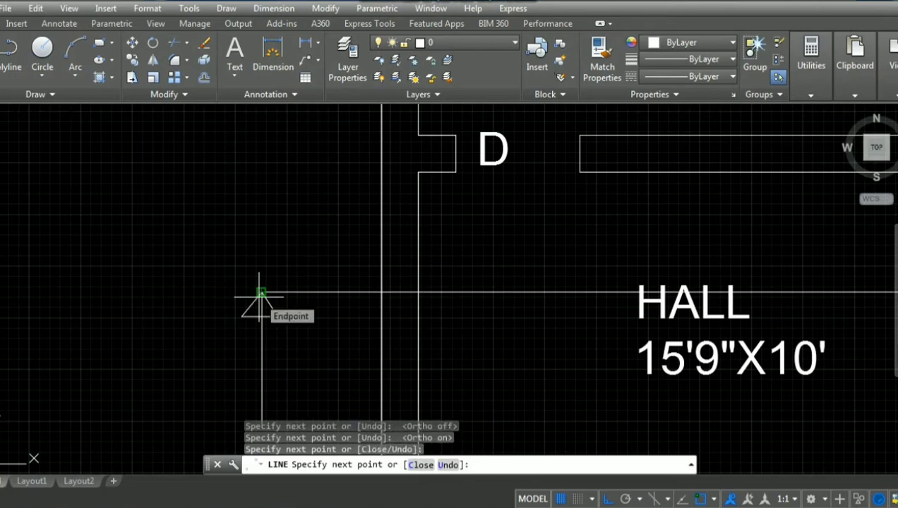
{"action": "key", "text": "Return"}
{"action": "scroll", "coordinate": [427, 314], "scroll_direction": "down", "scroll_amount": 4}
{"action": "scroll", "coordinate": [586, 346], "scroll_direction": "down", "scroll_amount": 5}
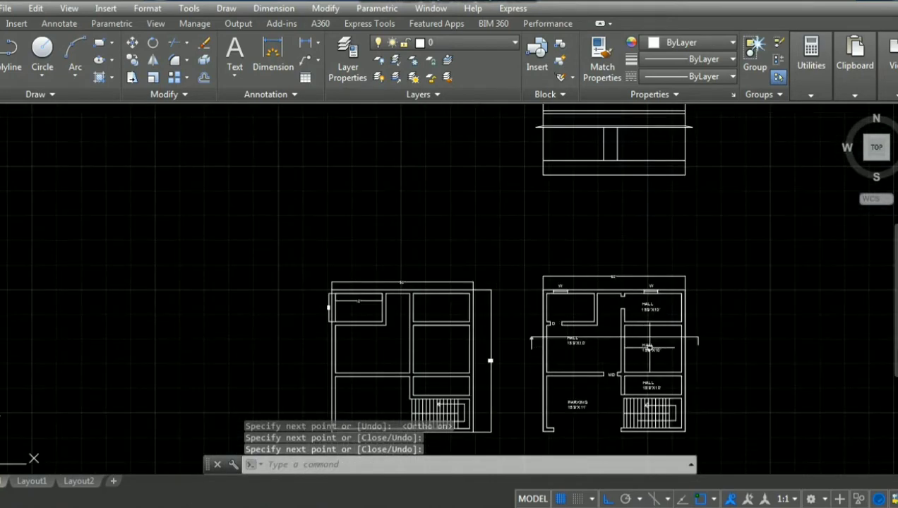
{"action": "scroll", "coordinate": [711, 343], "scroll_direction": "up", "scroll_amount": 6}
{"action": "scroll", "coordinate": [685, 320], "scroll_direction": "up", "scroll_amount": 2}
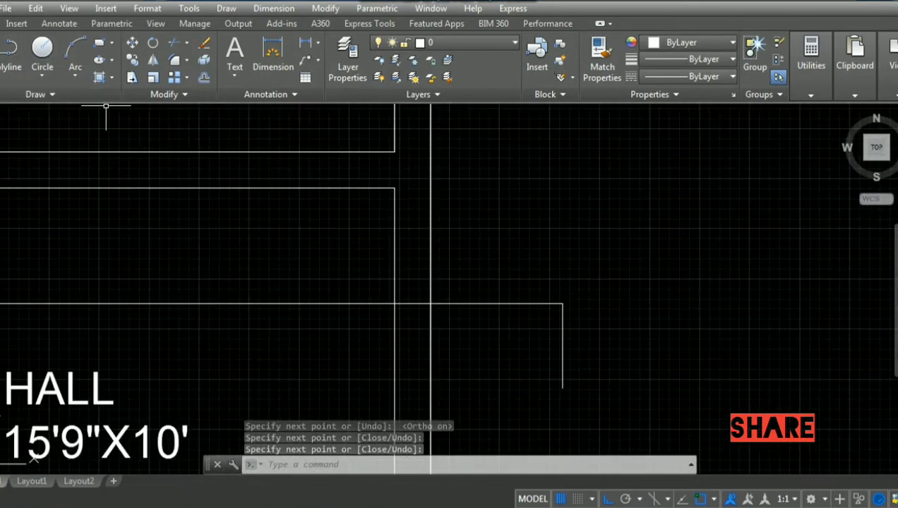
Draw a closed triangular arrowhead at the section line's right end.
{"action": "key", "text": "Return"}
{"action": "scroll", "coordinate": [573, 296], "scroll_direction": "up", "scroll_amount": 4}
{"action": "left_click", "coordinate": [538, 317]}
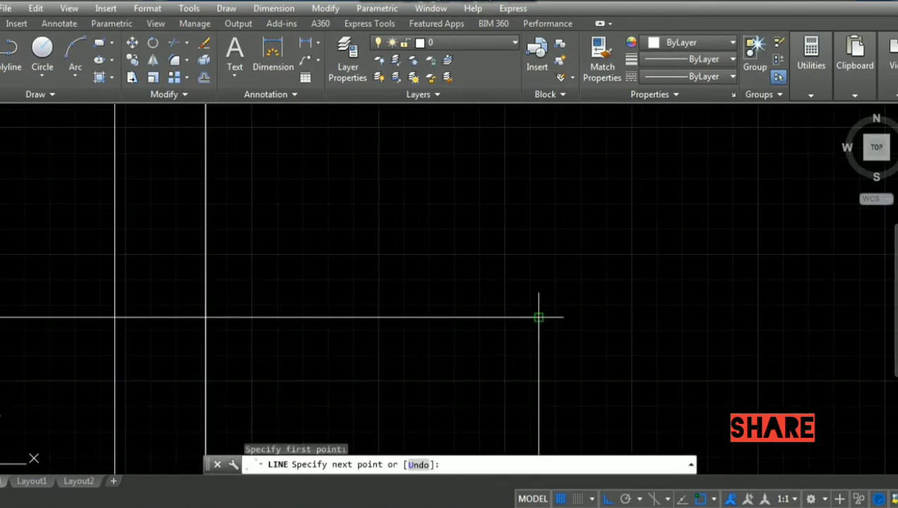
{"action": "key", "text": "F8"}
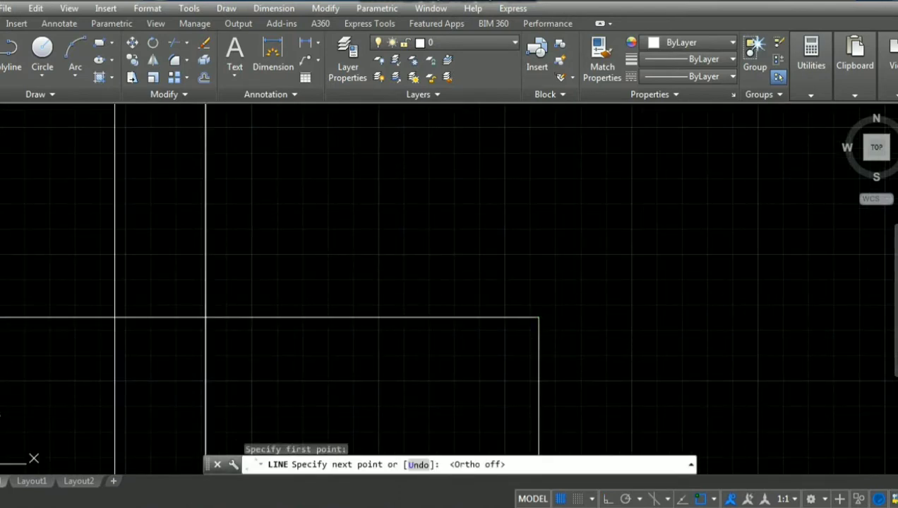
{"action": "left_click", "coordinate": [560, 337]}
{"action": "key", "text": "F8"}
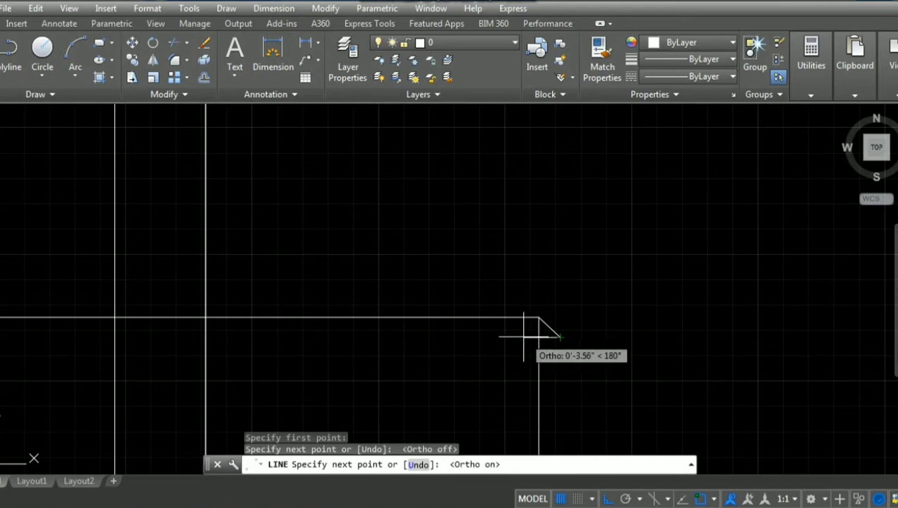
{"action": "left_click", "coordinate": [523, 337]}
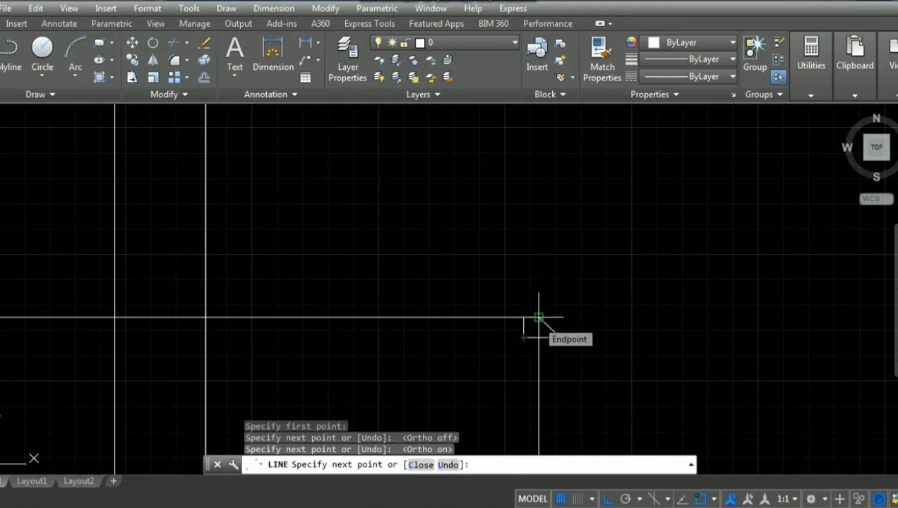
{"action": "left_click", "coordinate": [538, 318]}
{"action": "key", "text": "Return"}
{"action": "key", "text": "Return"}
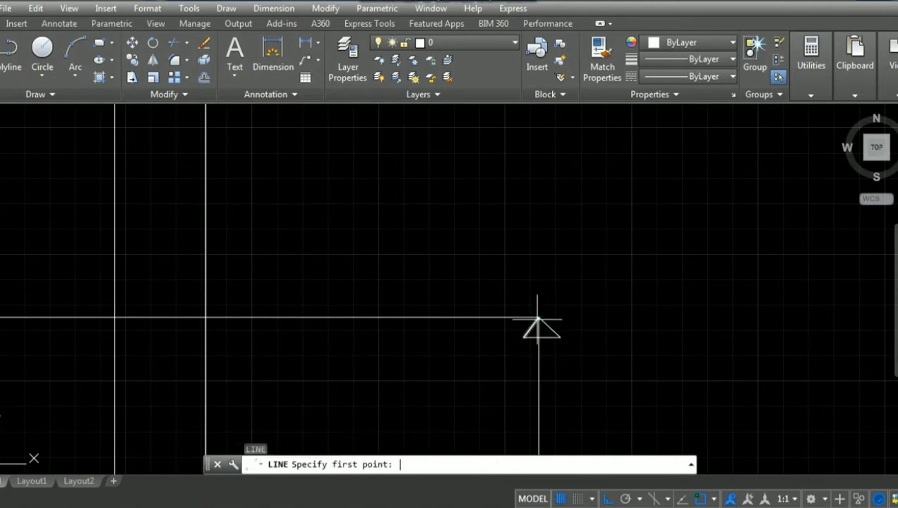
{"action": "key", "text": "Escape"}
{"action": "scroll", "coordinate": [609, 369], "scroll_direction": "down", "scroll_amount": 5}
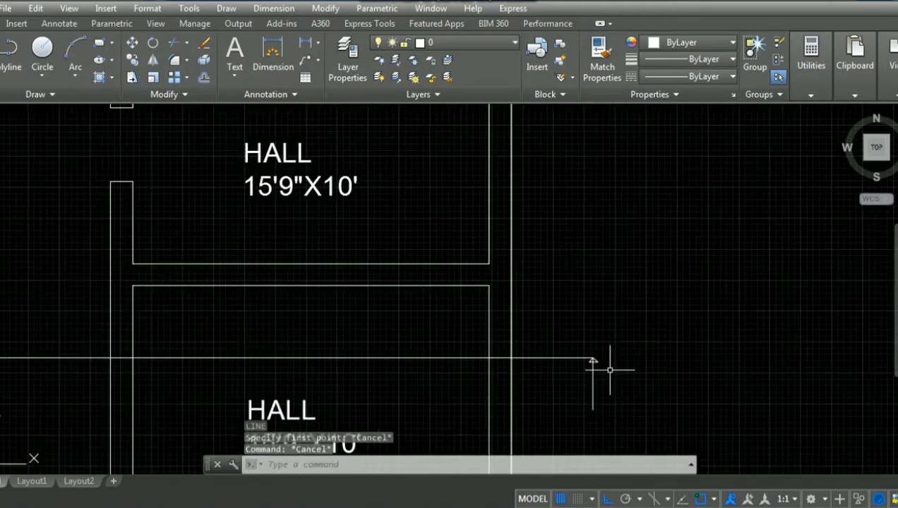
{"action": "scroll", "coordinate": [587, 381], "scroll_direction": "down", "scroll_amount": 3}
{"action": "scroll", "coordinate": [587, 381], "scroll_direction": "down", "scroll_amount": 5}
{"action": "scroll", "coordinate": [521, 411], "scroll_direction": "up", "scroll_amount": 4}
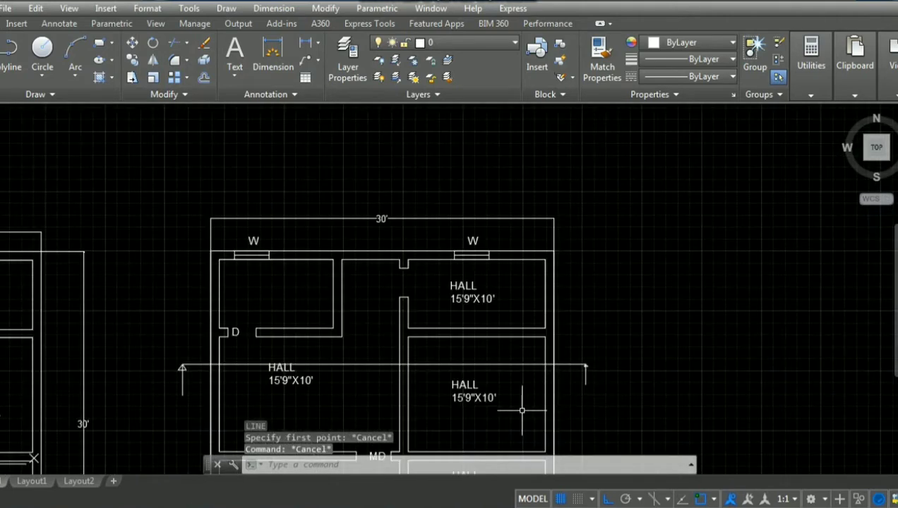
{"action": "scroll", "coordinate": [332, 403], "scroll_direction": "up", "scroll_amount": 2}
{"action": "scroll", "coordinate": [291, 366], "scroll_direction": "down", "scroll_amount": 2}
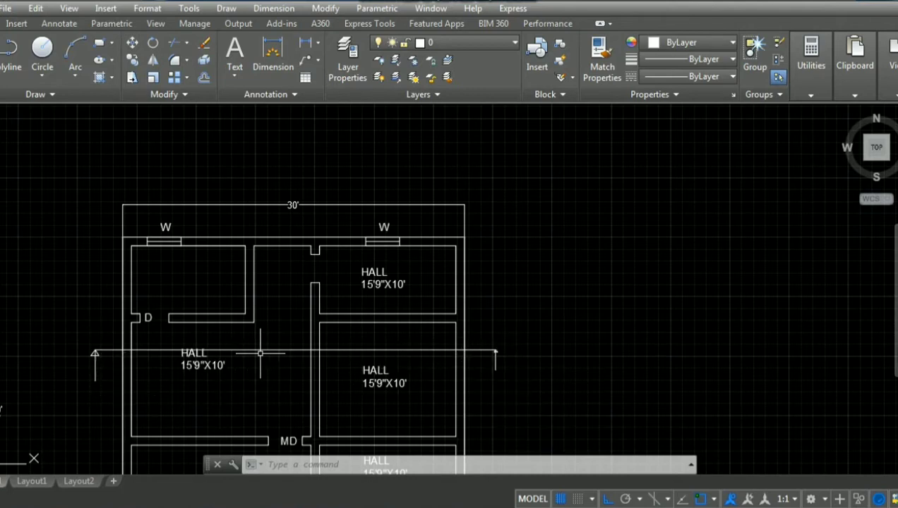
{"action": "scroll", "coordinate": [521, 380], "scroll_direction": "down", "scroll_amount": 2}
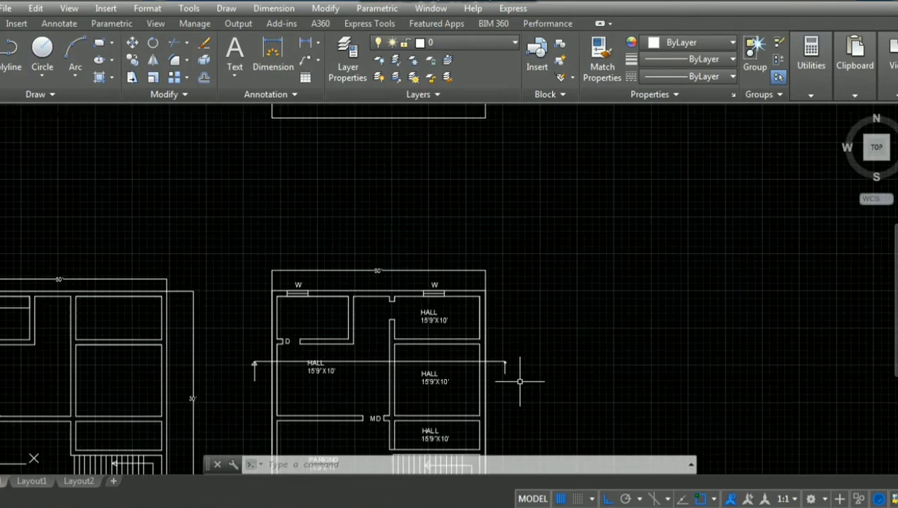
{"action": "scroll", "coordinate": [519, 380], "scroll_direction": "down", "scroll_amount": 3}
{"action": "scroll", "coordinate": [681, 285], "scroll_direction": "up", "scroll_amount": 4}
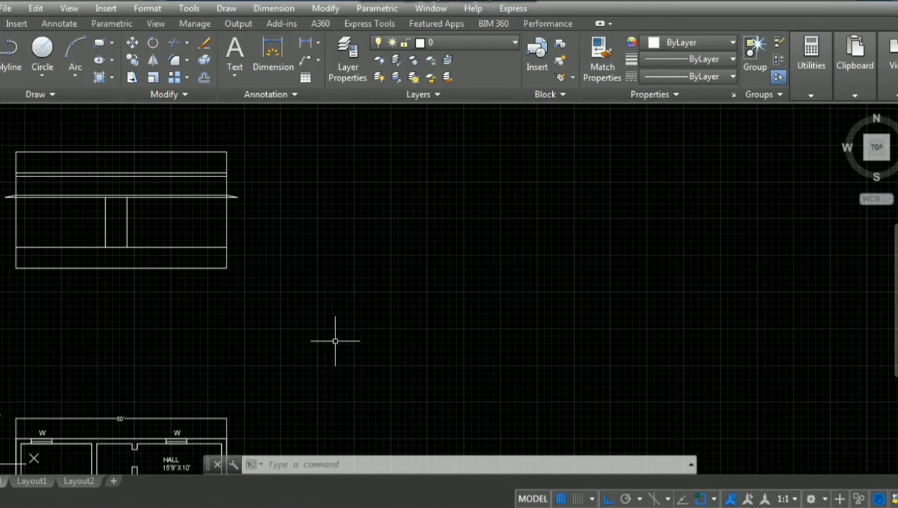
{"action": "scroll", "coordinate": [336, 339], "scroll_direction": "down", "scroll_amount": 4}
{"action": "scroll", "coordinate": [290, 420], "scroll_direction": "up", "scroll_amount": 4}
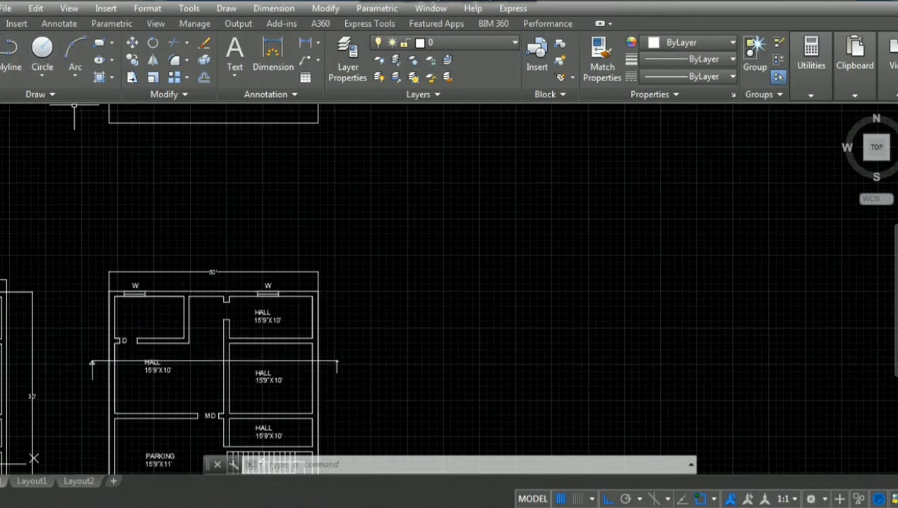
{"action": "scroll", "coordinate": [341, 305], "scroll_direction": "down", "scroll_amount": 4}
{"action": "scroll", "coordinate": [337, 271], "scroll_direction": "up", "scroll_amount": 2}
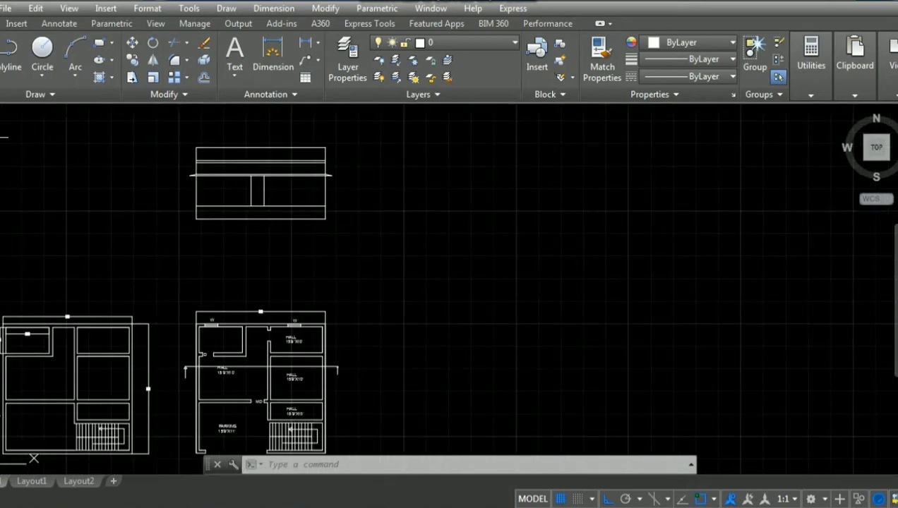
Place horizontal XLINE guides through the elevation's bottom corner and nearby levels.
{"action": "left_click", "coordinate": [4, 138]}
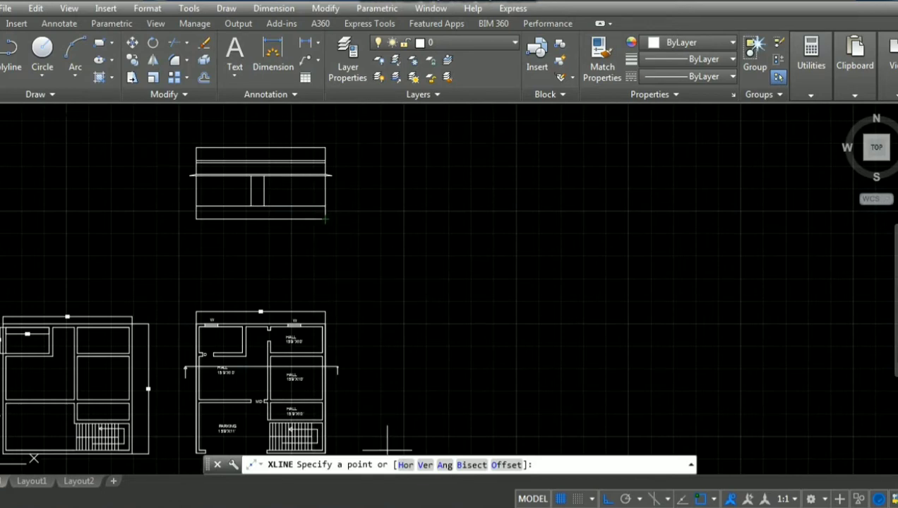
{"action": "type", "text": "H"}
{"action": "key", "text": "Return"}
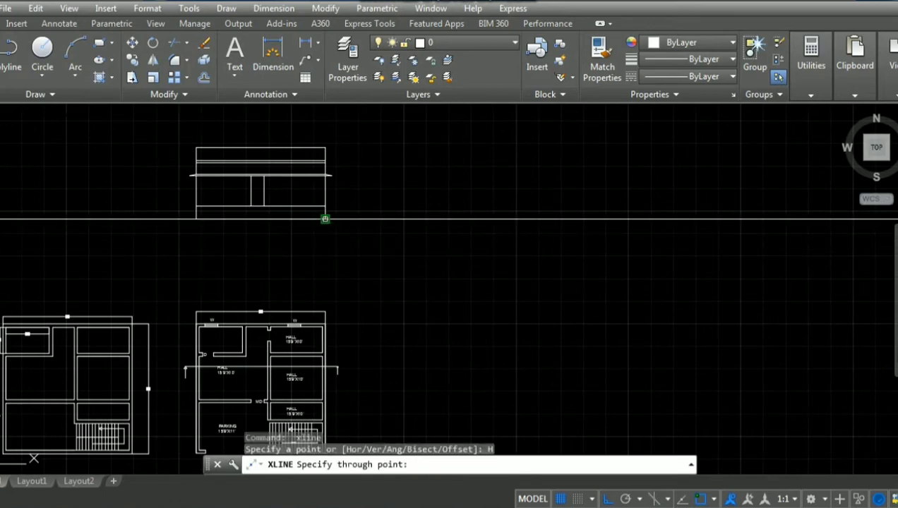
{"action": "left_click", "coordinate": [325, 219]}
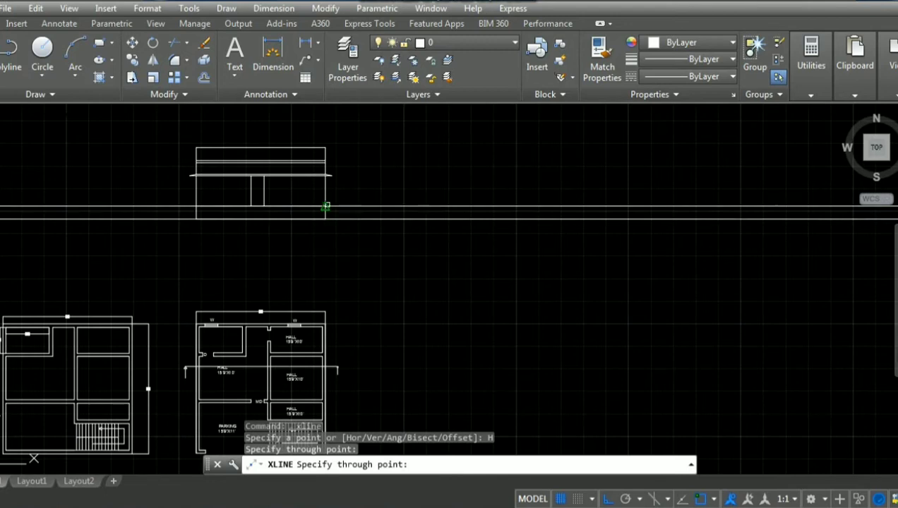
{"action": "left_click", "coordinate": [325, 206]}
{"action": "scroll", "coordinate": [327, 189], "scroll_direction": "up", "scroll_amount": 3}
{"action": "scroll", "coordinate": [318, 139], "scroll_direction": "up", "scroll_amount": 3}
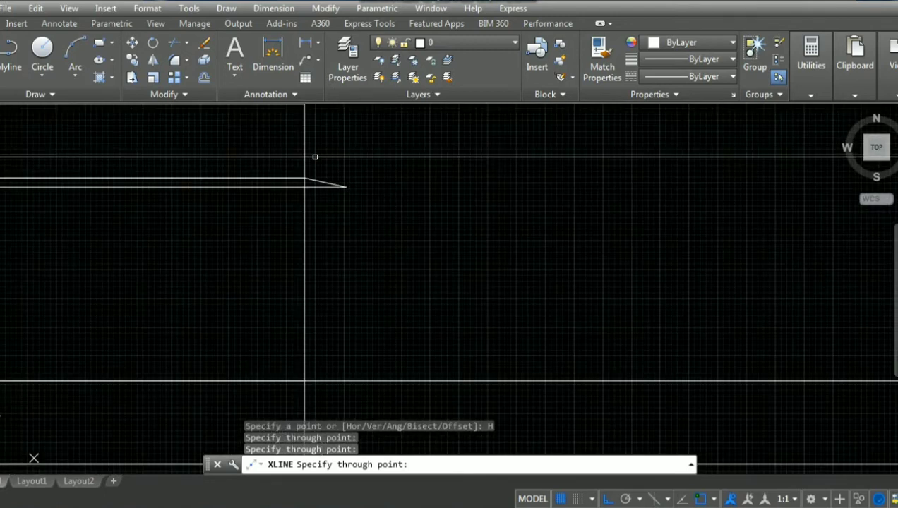
{"action": "left_click", "coordinate": [304, 187]}
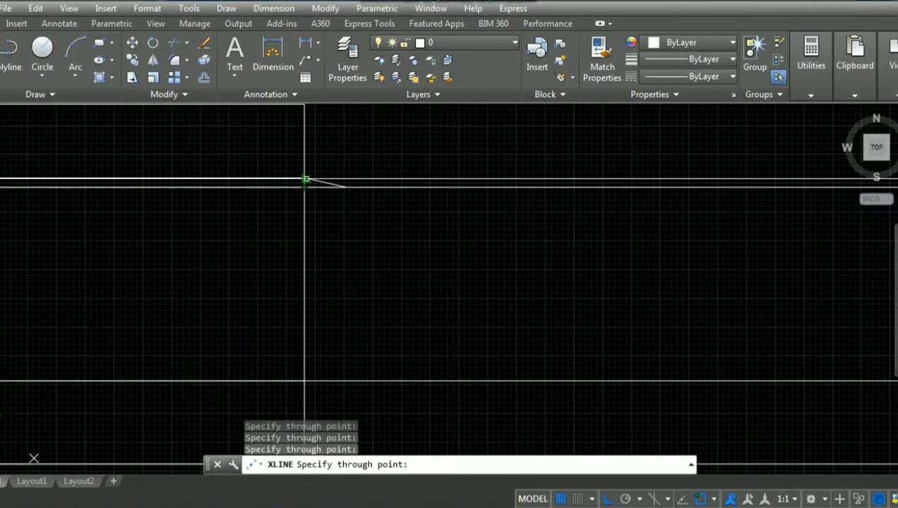
Add horizontal construction lines through the rectangle corner and along the top edge.
{"action": "scroll", "coordinate": [381, 274], "scroll_direction": "down", "scroll_amount": 5}
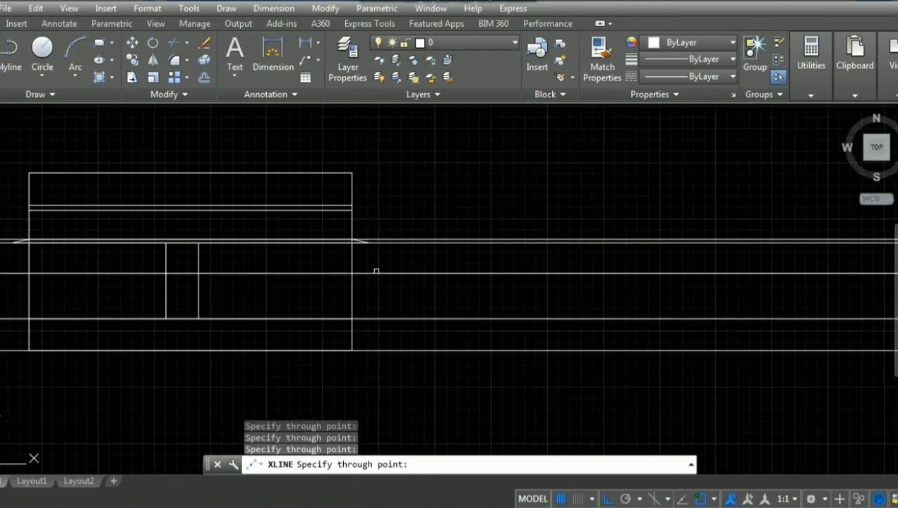
{"action": "scroll", "coordinate": [342, 211], "scroll_direction": "up", "scroll_amount": 4}
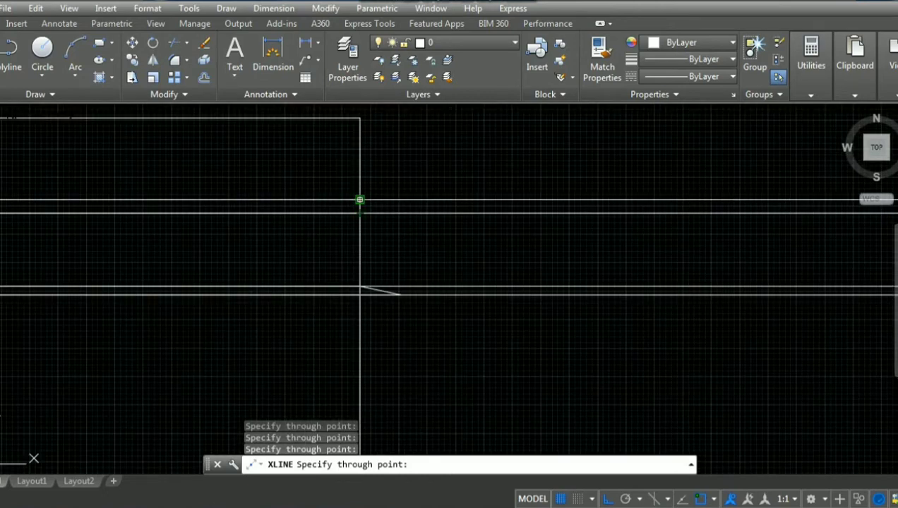
{"action": "left_click", "coordinate": [360, 200]}
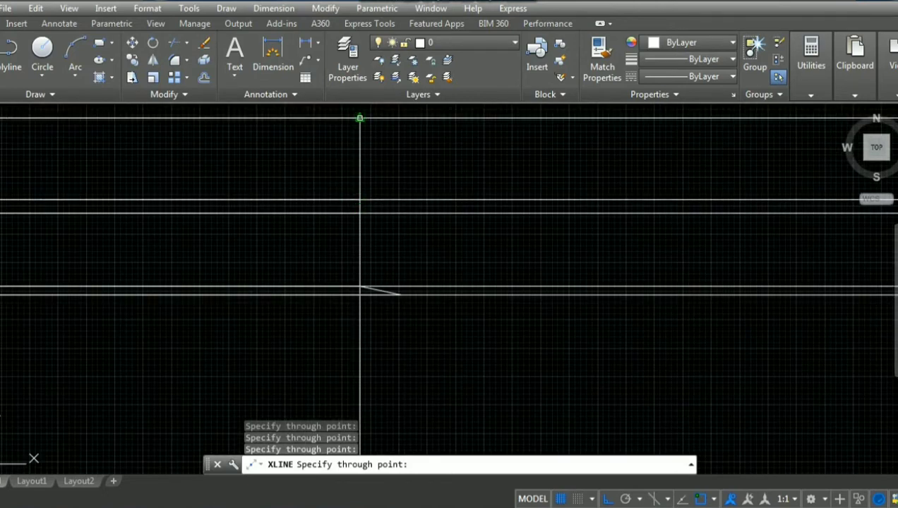
{"action": "left_click", "coordinate": [360, 118]}
{"action": "key", "text": "Return"}
{"action": "scroll", "coordinate": [421, 283], "scroll_direction": "down", "scroll_amount": 3}
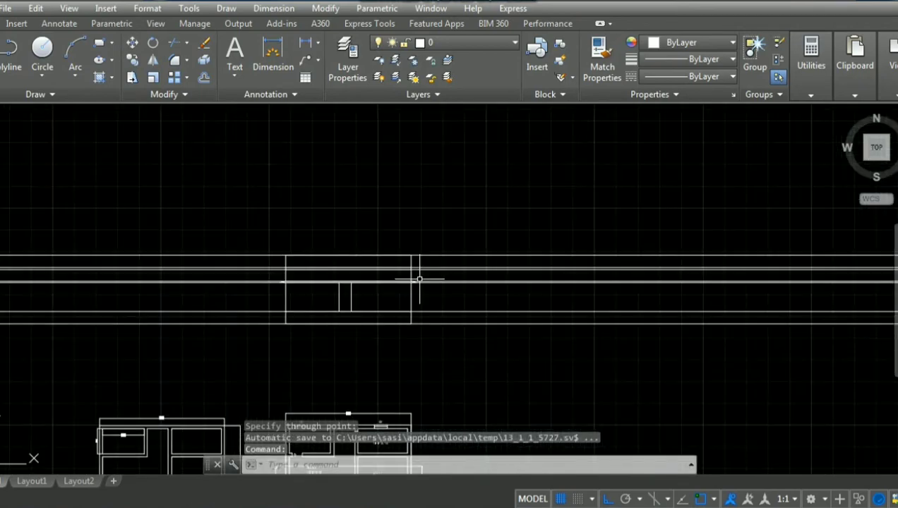
{"action": "scroll", "coordinate": [605, 333], "scroll_direction": "up", "scroll_amount": 2}
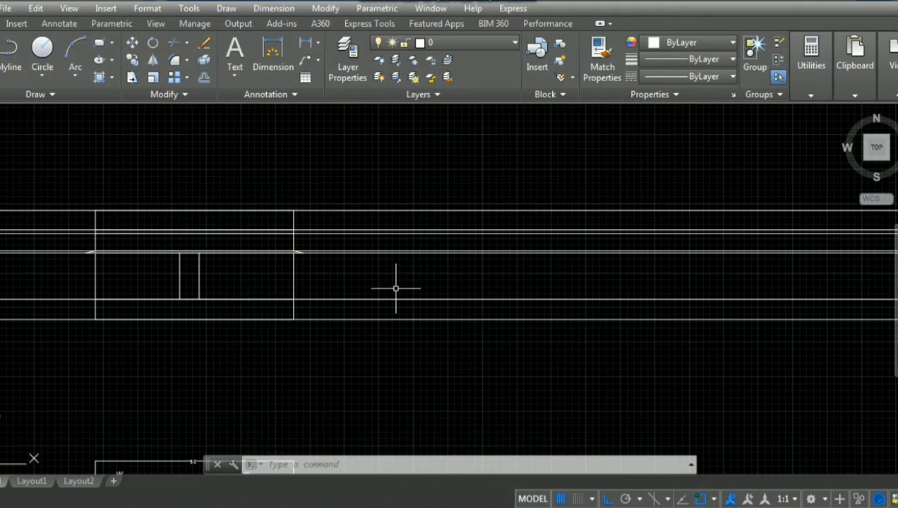
{"action": "scroll", "coordinate": [443, 322], "scroll_direction": "down", "scroll_amount": 4}
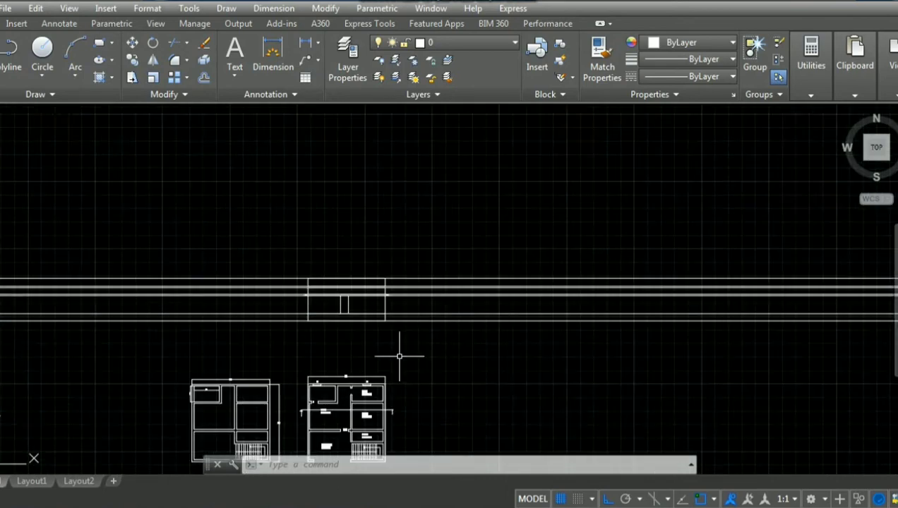
{"action": "scroll", "coordinate": [345, 427], "scroll_direction": "up", "scroll_amount": 4}
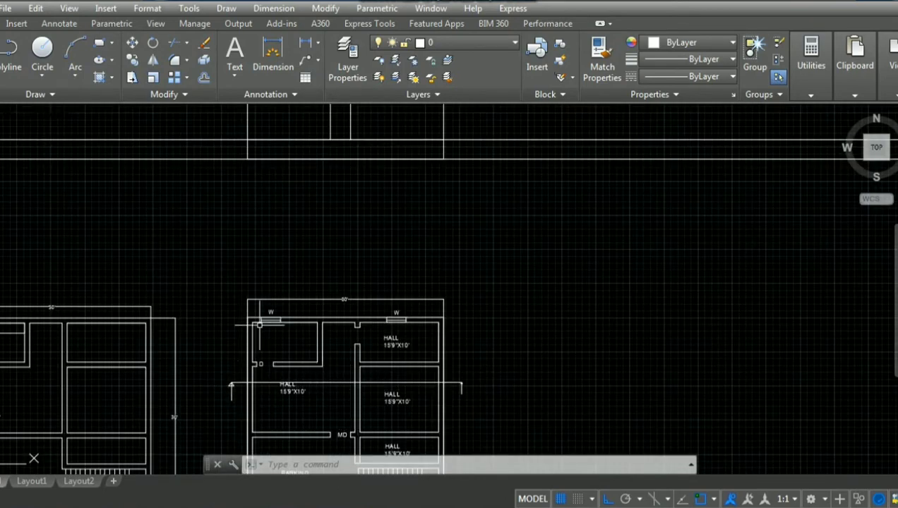
{"action": "scroll", "coordinate": [368, 322], "scroll_direction": "up", "scroll_amount": 2}
{"action": "scroll", "coordinate": [348, 335], "scroll_direction": "down", "scroll_amount": 3}
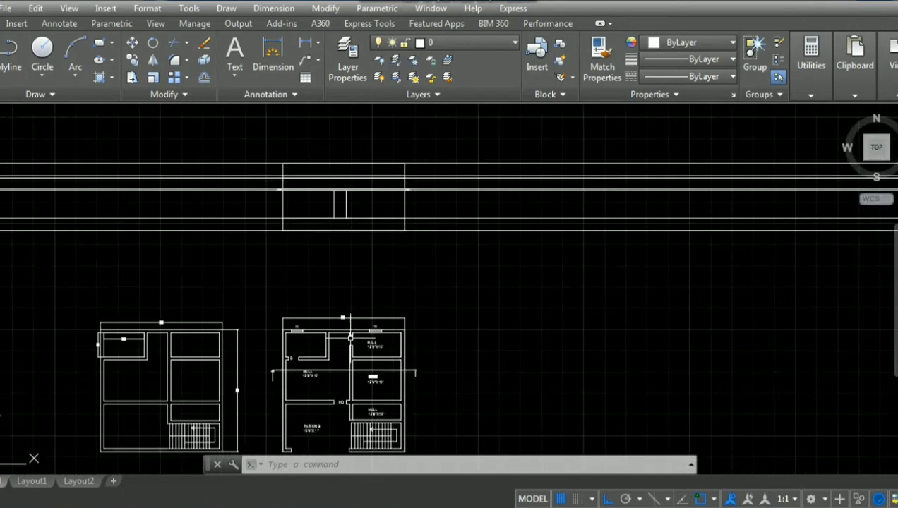
{"action": "scroll", "coordinate": [566, 145], "scroll_direction": "up", "scroll_amount": 3}
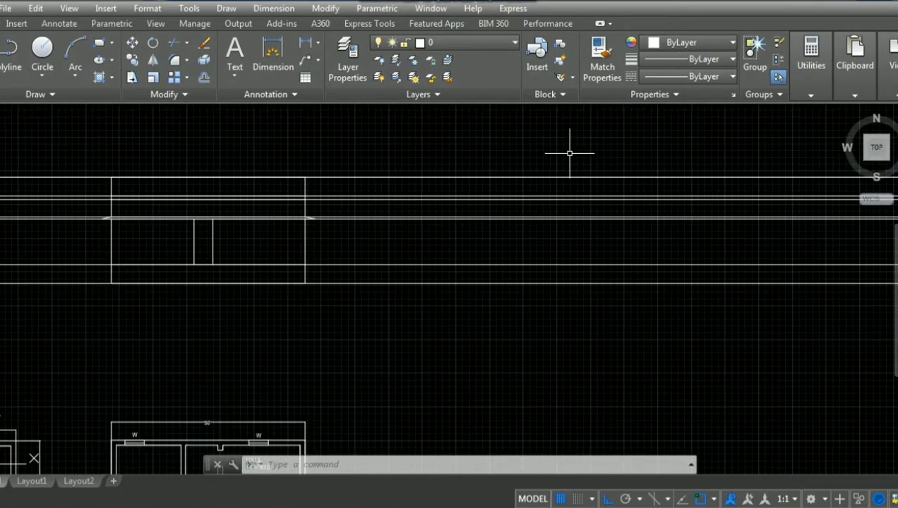
Draw a line from the lower line 30' up, 30' left, then back down.
{"action": "type", "text": "1"}
{"action": "key", "text": "Return"}
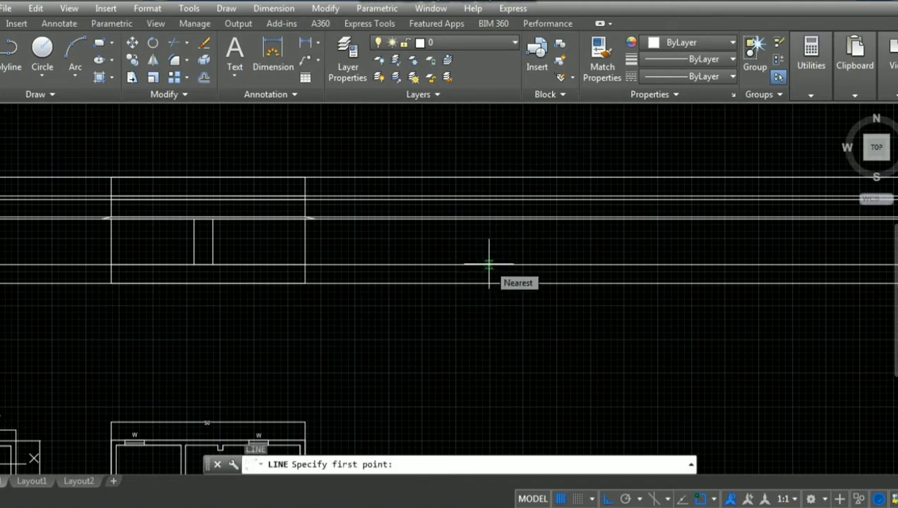
{"action": "left_click", "coordinate": [488, 265]}
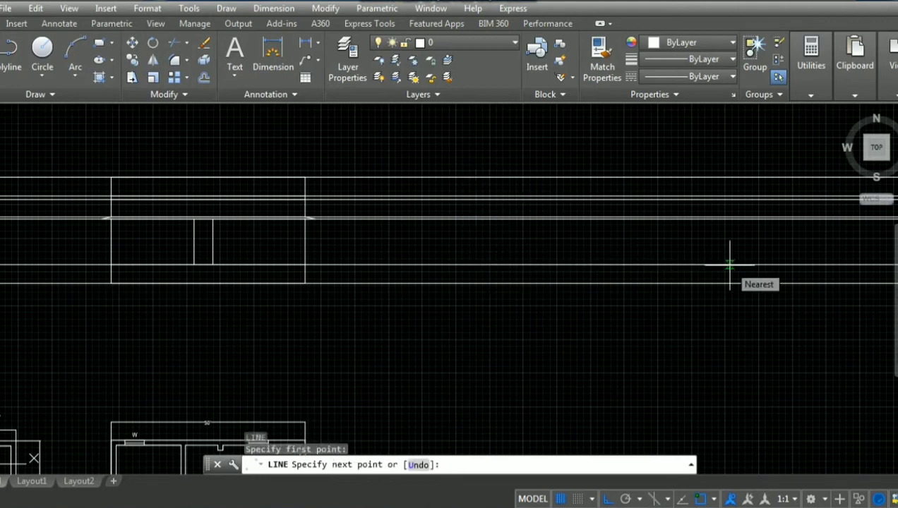
{"action": "type", "text": "30'"}
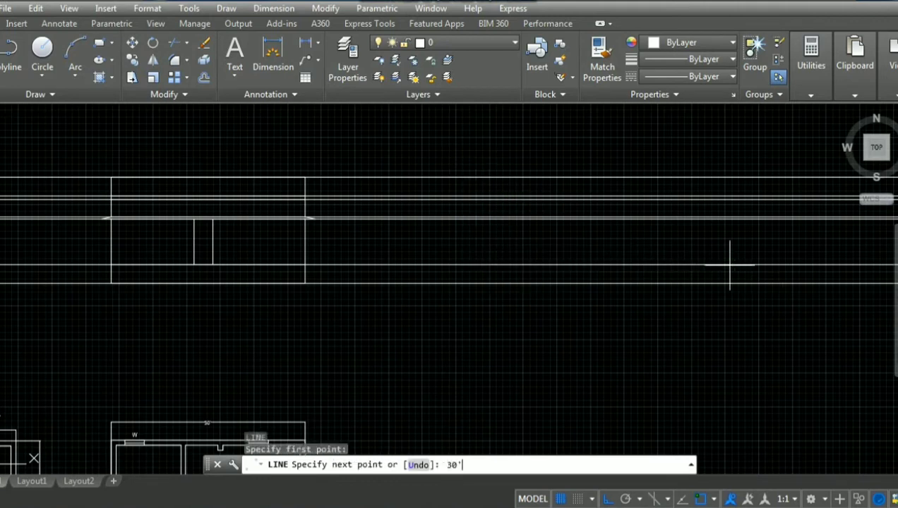
{"action": "key", "text": "Return"}
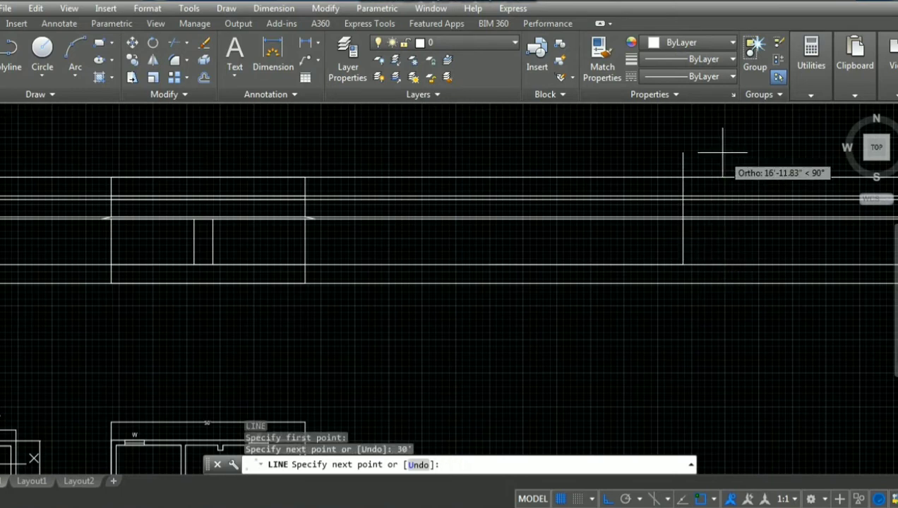
{"action": "left_click", "coordinate": [683, 176]}
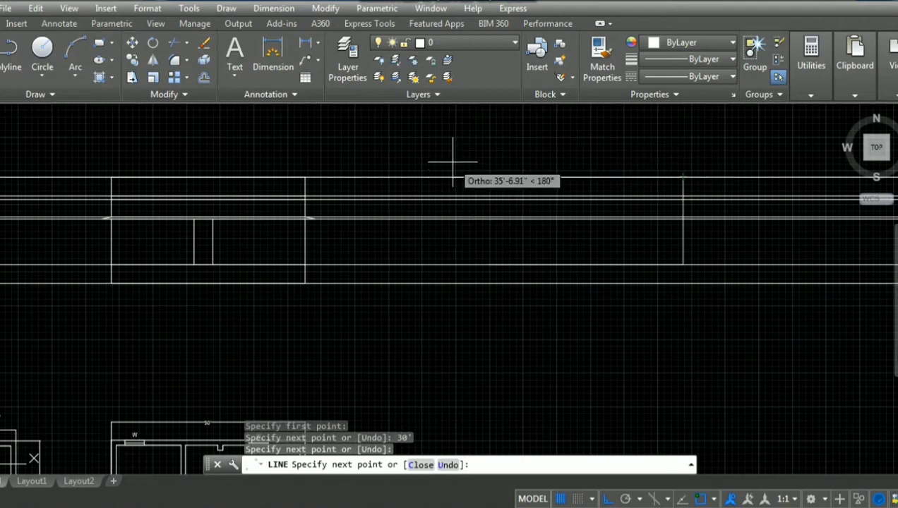
{"action": "type", "text": "30"}
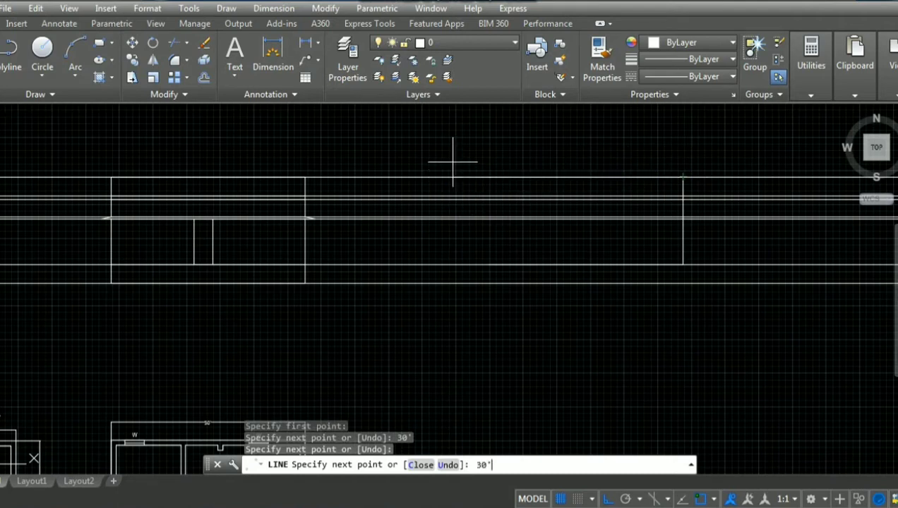
{"action": "key", "text": "Return"}
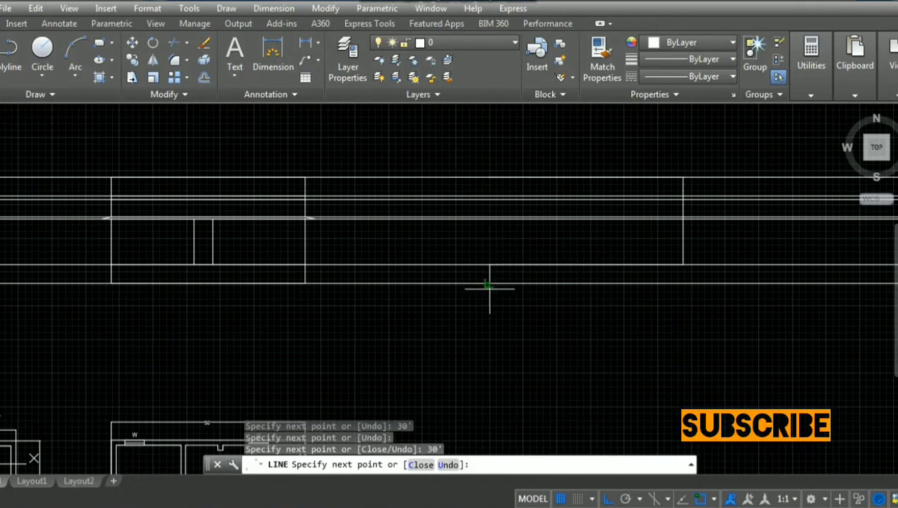
{"action": "left_click", "coordinate": [489, 284]}
{"action": "key", "text": "Return"}
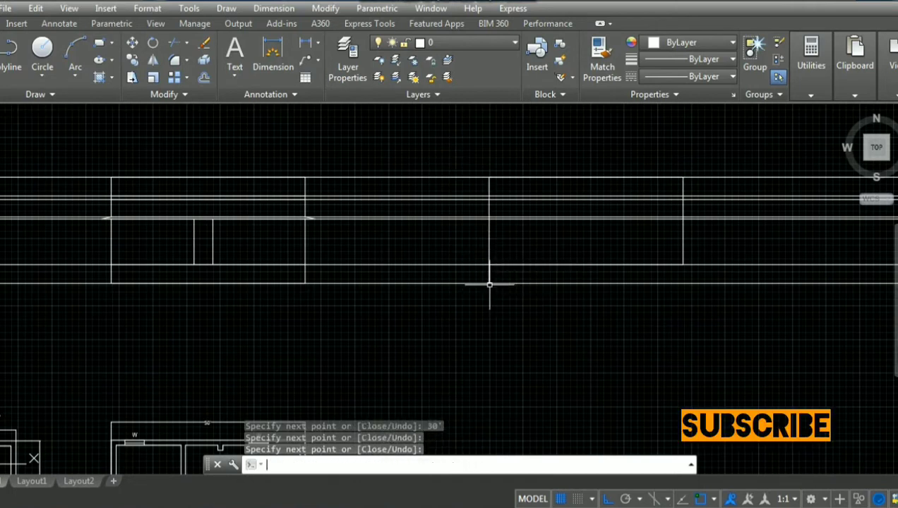
{"action": "key", "text": "Return"}
{"action": "left_click", "coordinate": [488, 284]}
{"action": "key", "text": "Return"}
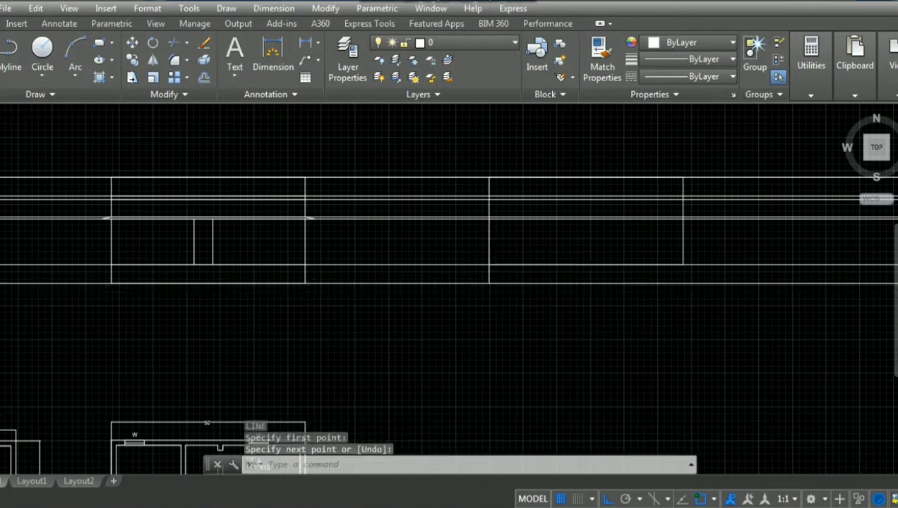
{"action": "scroll", "coordinate": [500, 286], "scroll_direction": "up", "scroll_amount": 2}
Grip-stretch the new divider's bottom end onto the lower horizontal line.
{"action": "left_click", "coordinate": [483, 269]}
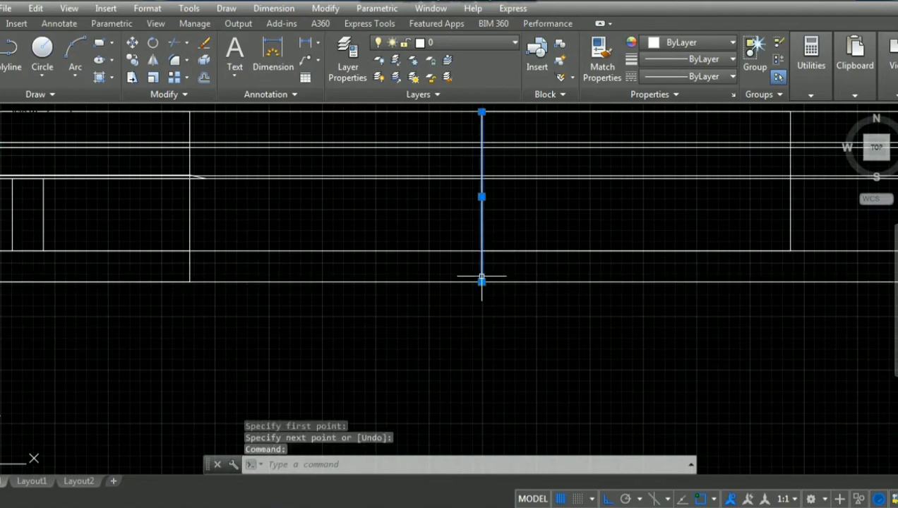
{"action": "left_click", "coordinate": [481, 282]}
{"action": "left_click", "coordinate": [482, 251]}
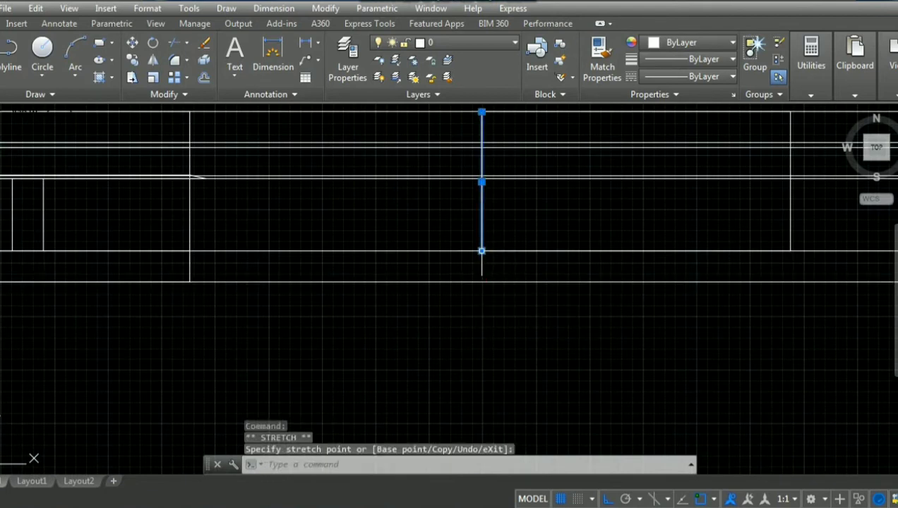
{"action": "key", "text": "Return"}
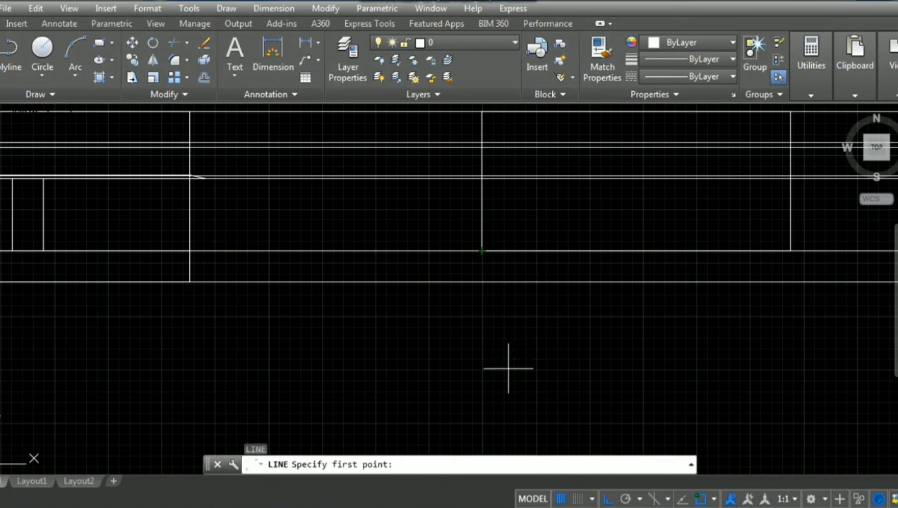
{"action": "key", "text": "Escape"}
{"action": "scroll", "coordinate": [508, 368], "scroll_direction": "down", "scroll_amount": 2}
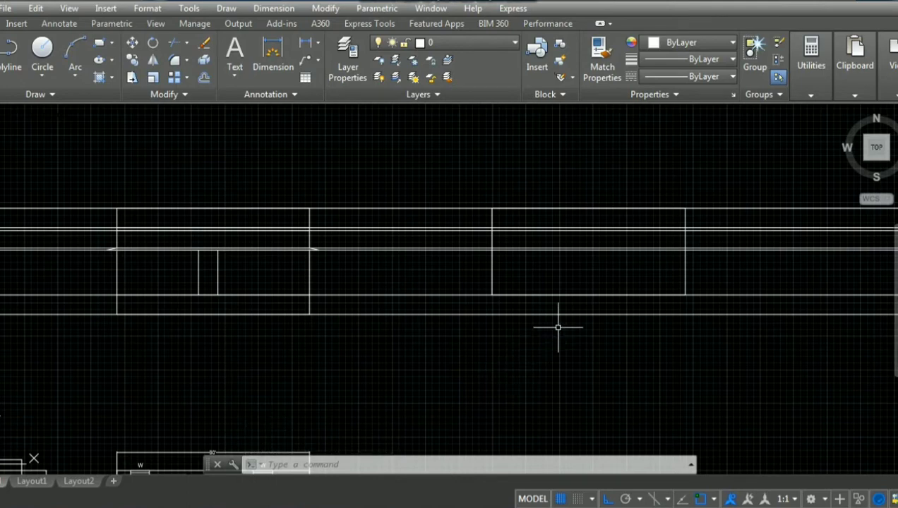
{"action": "scroll", "coordinate": [558, 328], "scroll_direction": "down", "scroll_amount": 4}
{"action": "scroll", "coordinate": [436, 423], "scroll_direction": "up", "scroll_amount": 4}
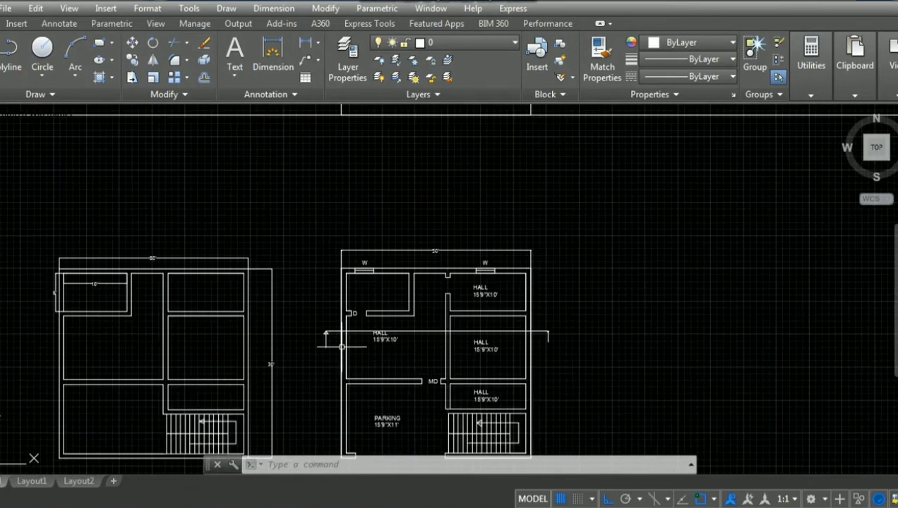
{"action": "scroll", "coordinate": [324, 331], "scroll_direction": "up", "scroll_amount": 3}
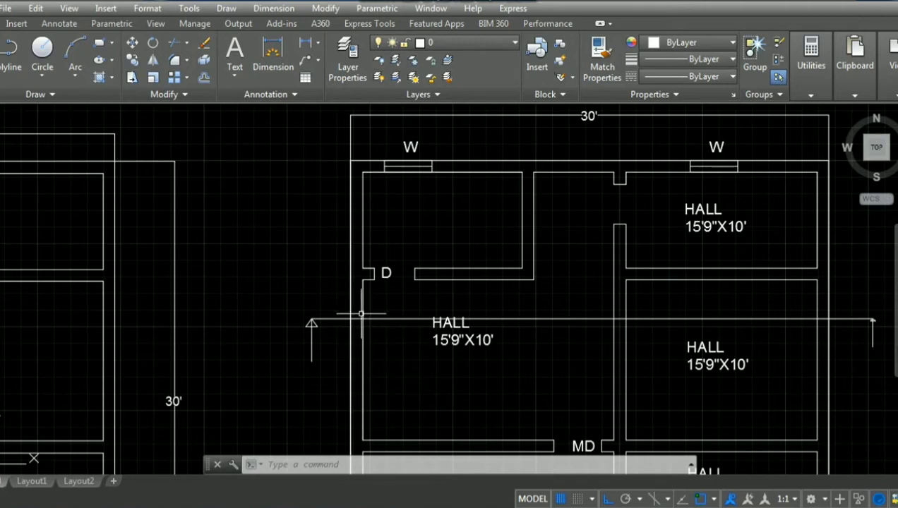
{"action": "scroll", "coordinate": [521, 377], "scroll_direction": "down", "scroll_amount": 5}
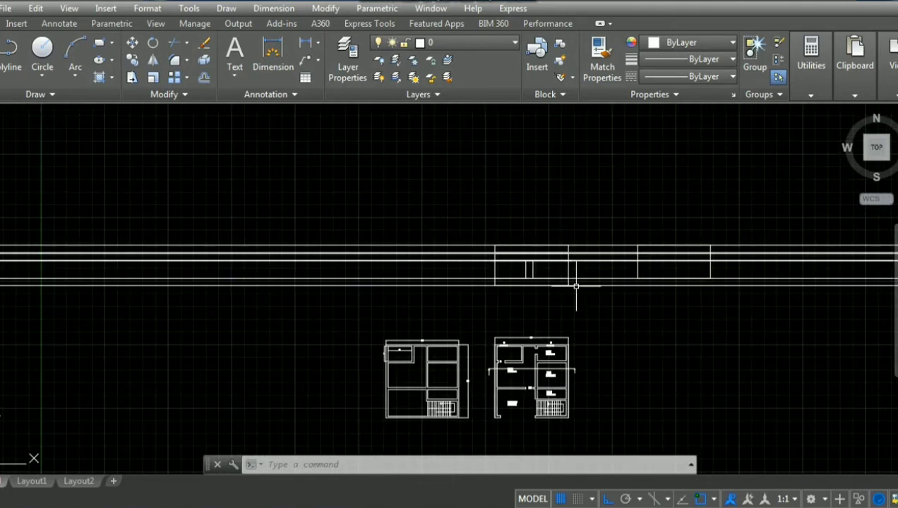
{"action": "scroll", "coordinate": [653, 240], "scroll_direction": "up", "scroll_amount": 3}
{"action": "scroll", "coordinate": [659, 231], "scroll_direction": "up", "scroll_amount": 3}
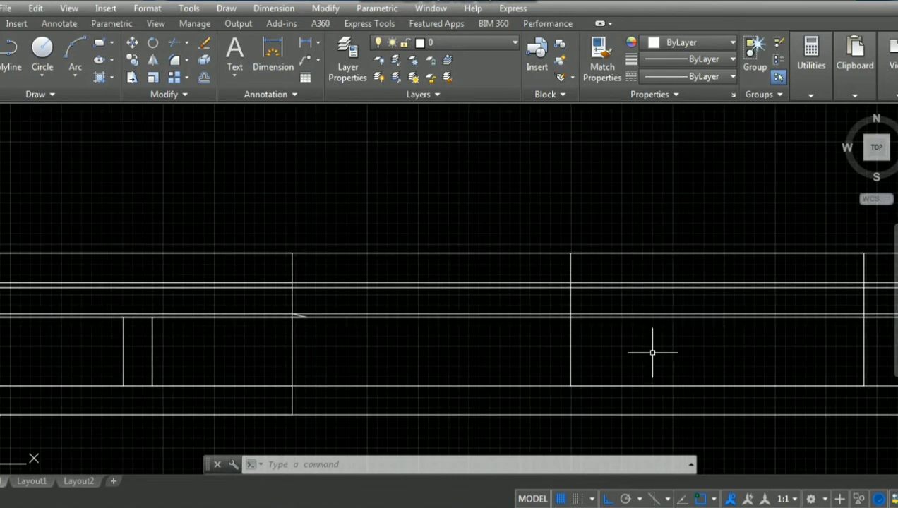
Offset a vertical section line 9" to the right.
{"action": "type", "text": "o"}
{"action": "key", "text": "Return"}
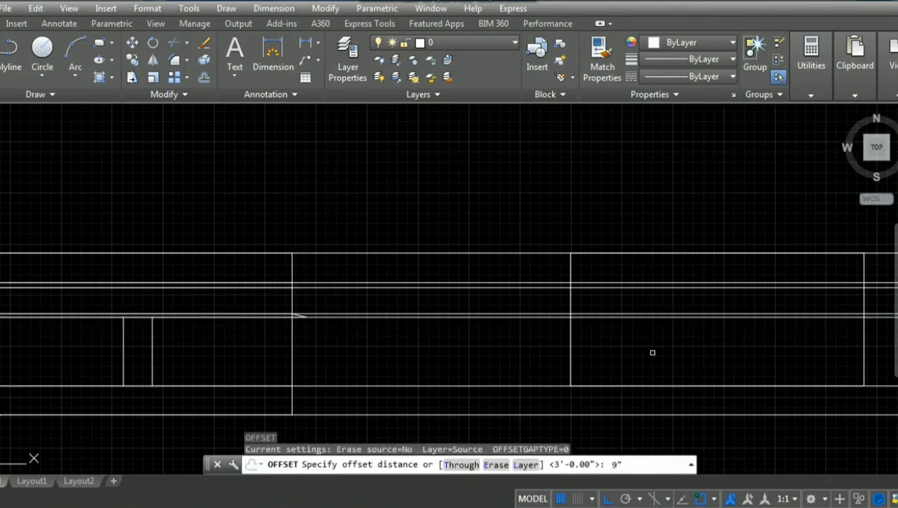
{"action": "key", "text": "Return"}
{"action": "left_click", "coordinate": [571, 350]}
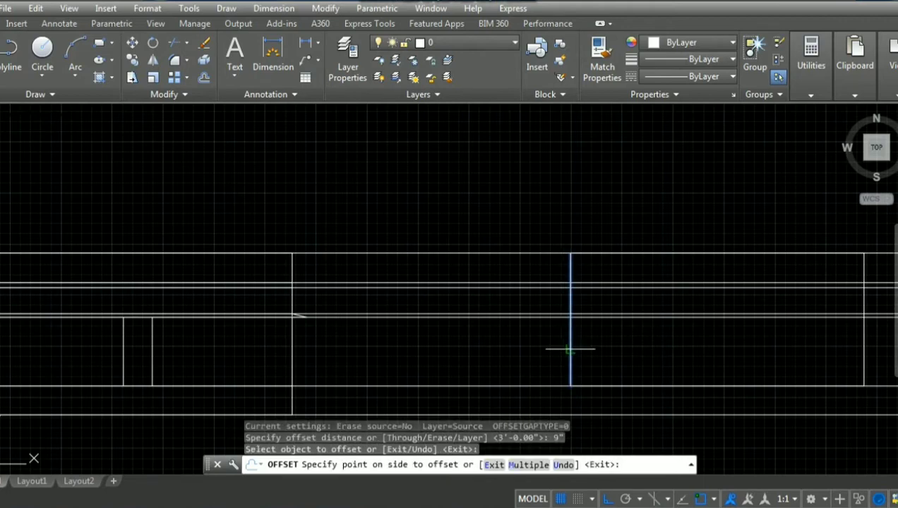
{"action": "left_click", "coordinate": [604, 340]}
{"action": "key", "text": "Return"}
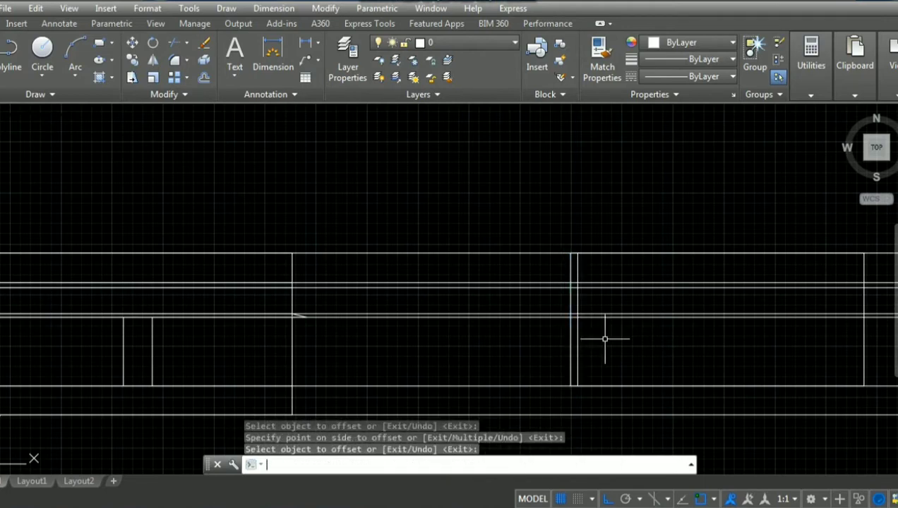
{"action": "scroll", "coordinate": [606, 336], "scroll_direction": "down", "scroll_amount": 2}
{"action": "scroll", "coordinate": [615, 336], "scroll_direction": "down", "scroll_amount": 2}
{"action": "scroll", "coordinate": [559, 445], "scroll_direction": "up", "scroll_amount": 1}
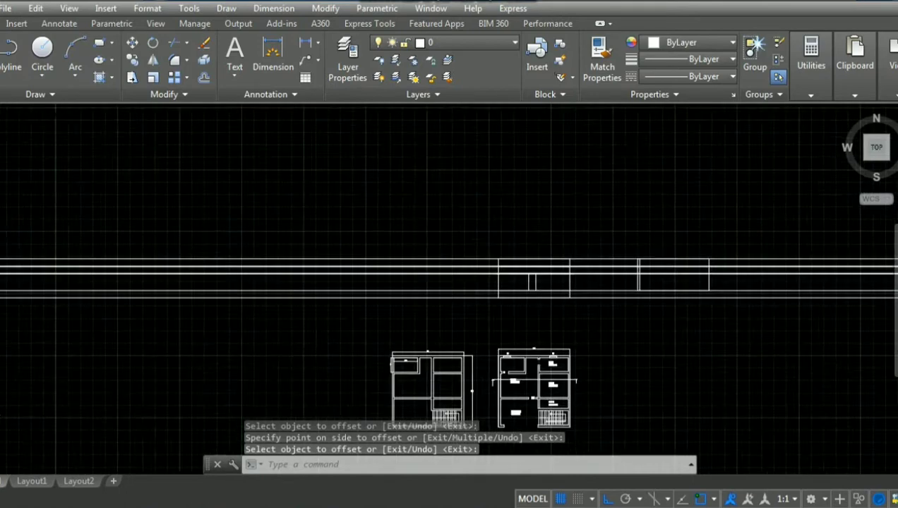
{"action": "scroll", "coordinate": [508, 381], "scroll_direction": "up", "scroll_amount": 3}
{"action": "scroll", "coordinate": [424, 338], "scroll_direction": "up", "scroll_amount": 2}
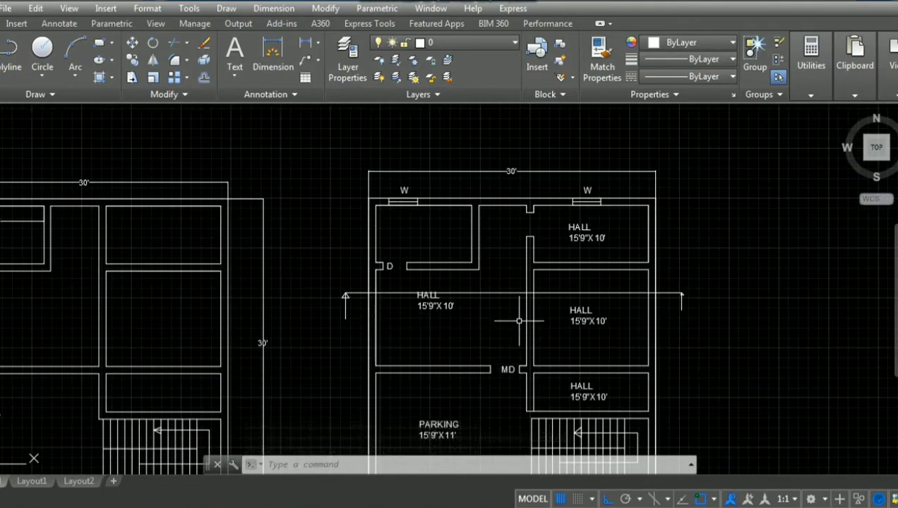
{"action": "scroll", "coordinate": [410, 311], "scroll_direction": "up", "scroll_amount": 2}
{"action": "scroll", "coordinate": [410, 310], "scroll_direction": "up", "scroll_amount": 2}
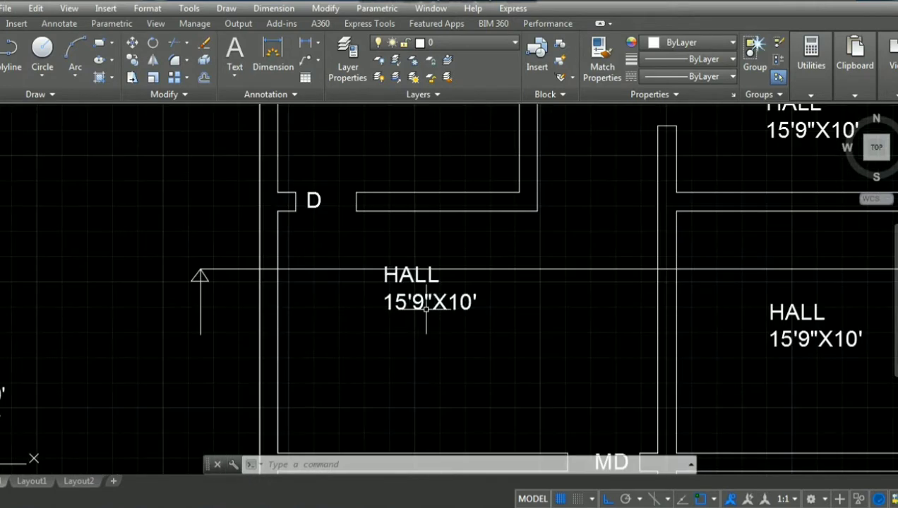
{"action": "scroll", "coordinate": [538, 310], "scroll_direction": "down", "scroll_amount": 3}
{"action": "scroll", "coordinate": [542, 311], "scroll_direction": "down", "scroll_amount": 2}
{"action": "scroll", "coordinate": [546, 310], "scroll_direction": "down", "scroll_amount": 1}
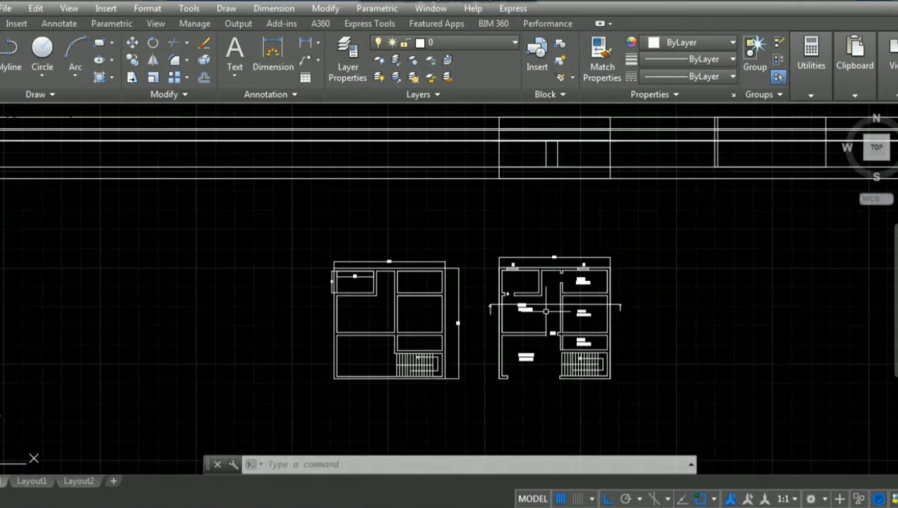
{"action": "scroll", "coordinate": [728, 274], "scroll_direction": "down", "scroll_amount": 2}
{"action": "scroll", "coordinate": [768, 232], "scroll_direction": "up", "scroll_amount": 3}
{"action": "scroll", "coordinate": [747, 234], "scroll_direction": "up", "scroll_amount": 2}
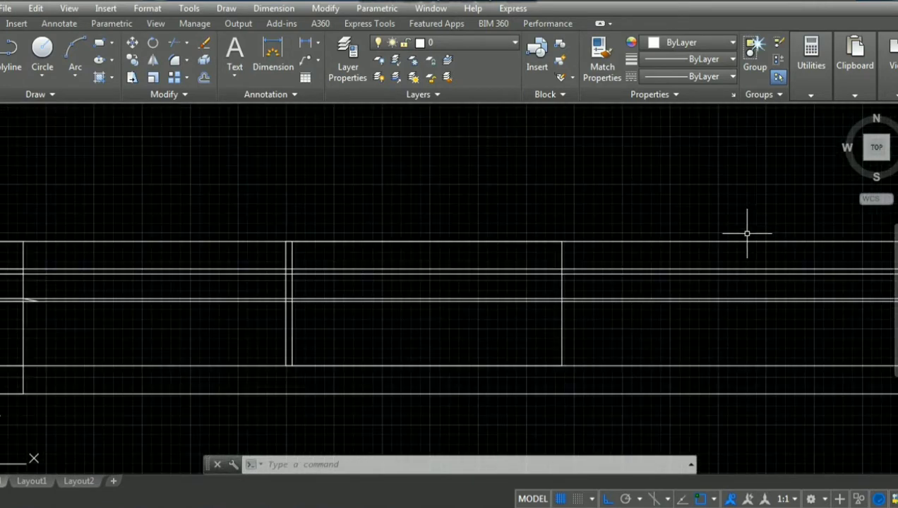
Abandon a 1'9" try, then offset the column line 15'9" to the right.
{"action": "type", "text": "o"}
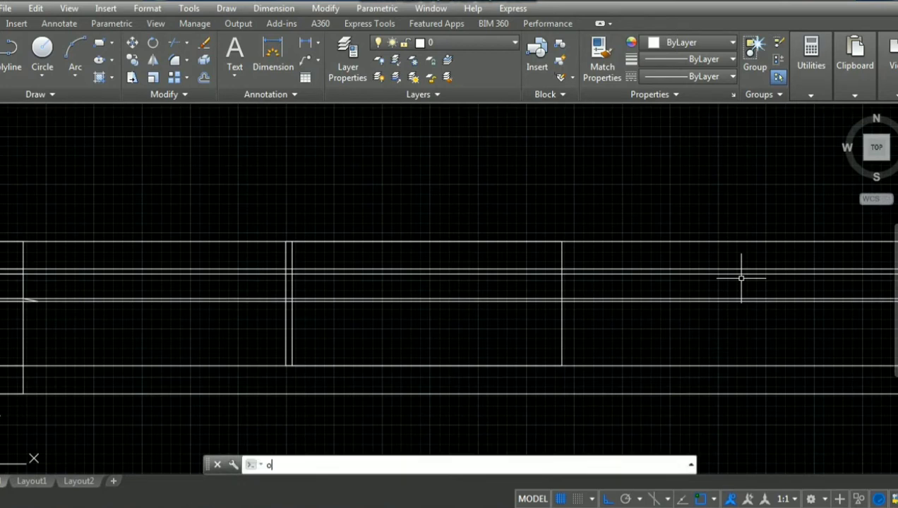
{"action": "key", "text": "Return"}
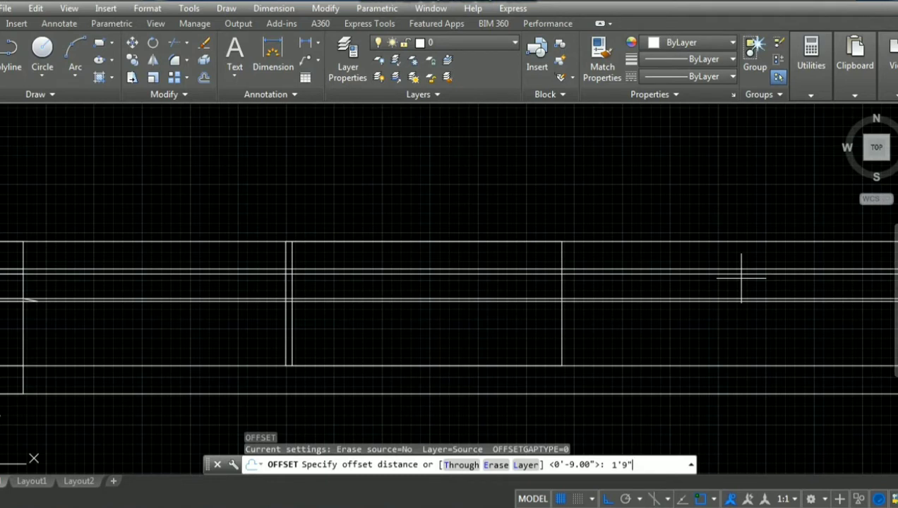
{"action": "key", "text": "Return"}
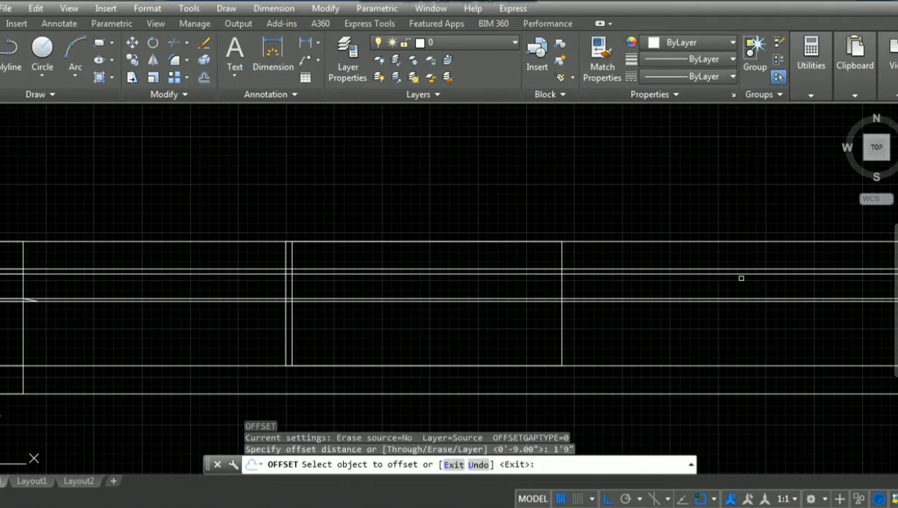
{"action": "key", "text": "Escape"}
{"action": "type", "text": "o"}
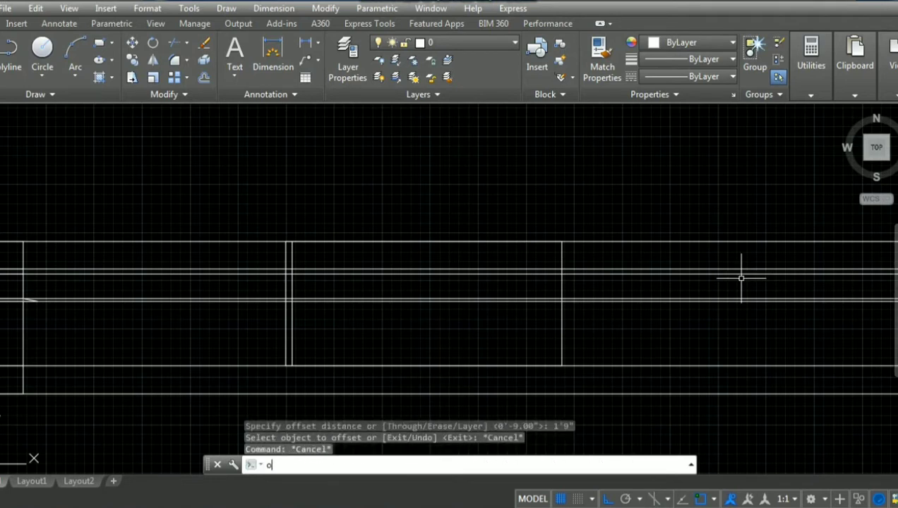
{"action": "key", "text": "Return"}
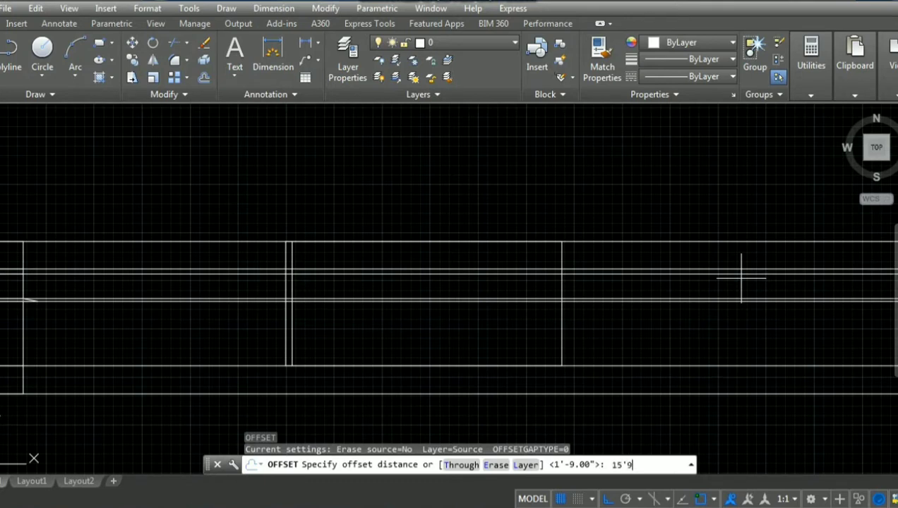
{"action": "key", "text": "Return"}
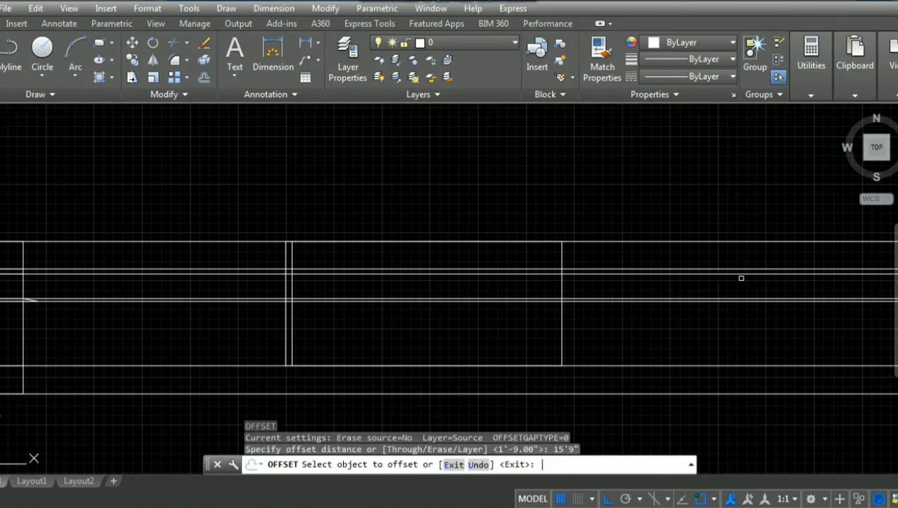
{"action": "left_click", "coordinate": [290, 290]}
{"action": "left_click", "coordinate": [375, 286]}
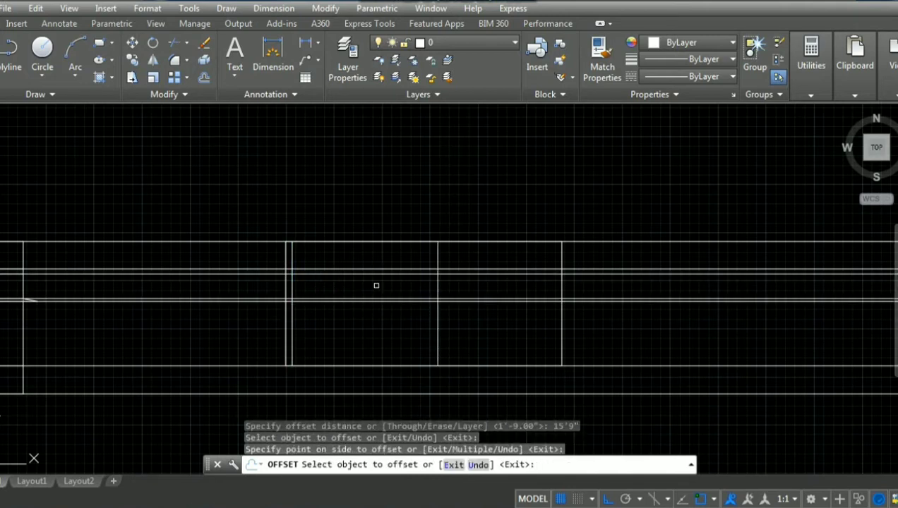
{"action": "key", "text": "Return"}
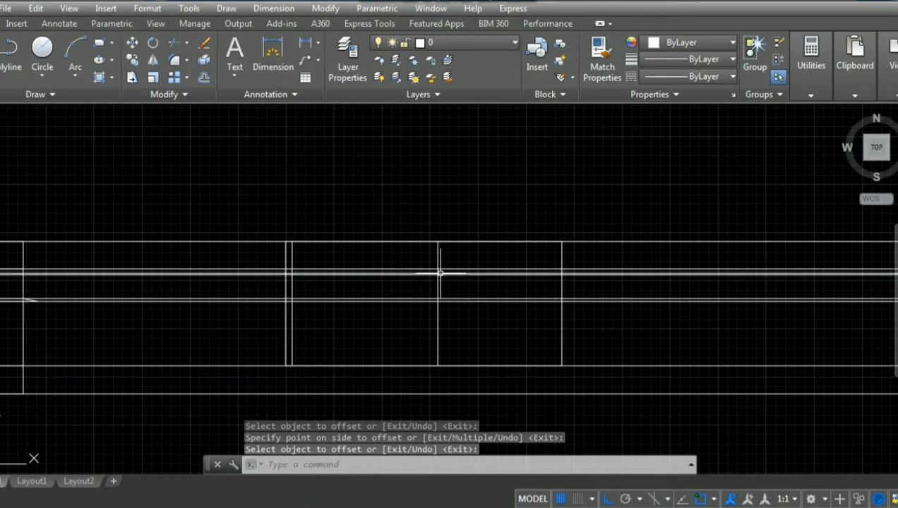
Offset the new 15'9" line another 9" to the right.
{"action": "type", "text": "o"}
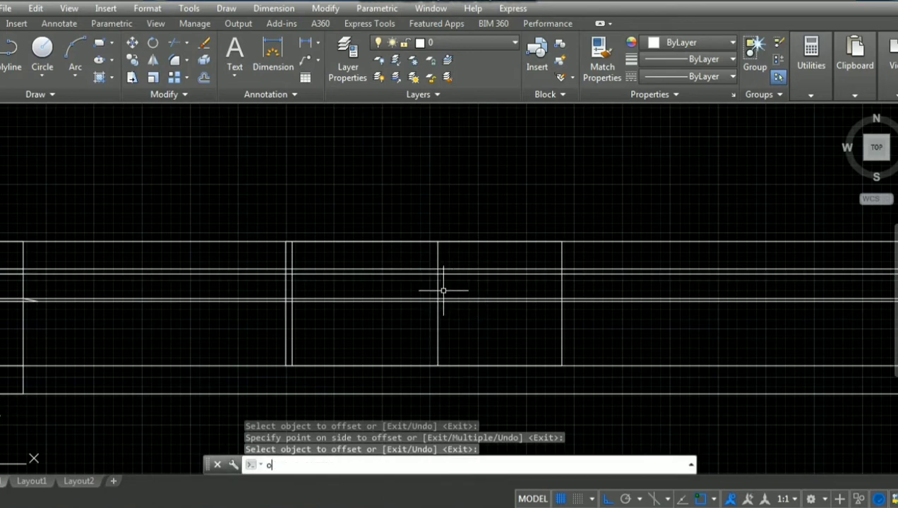
{"action": "key", "text": "Return"}
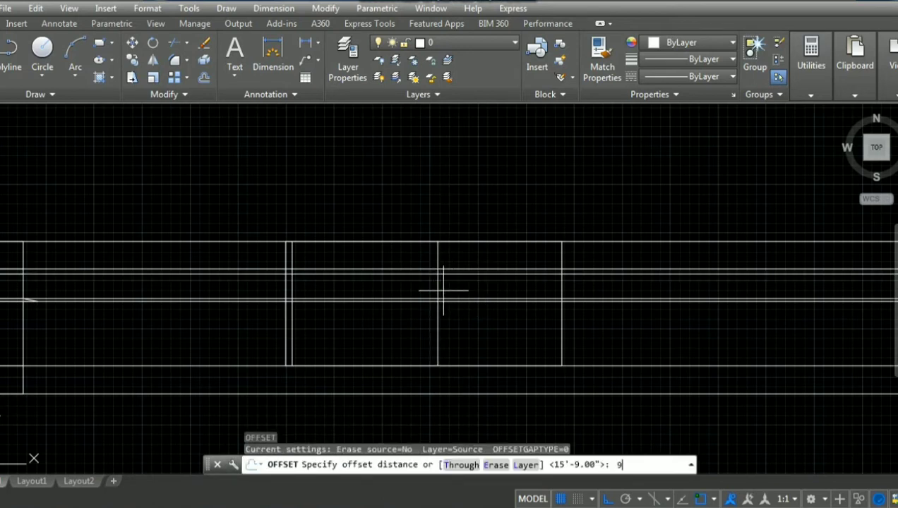
{"action": "key", "text": "Return"}
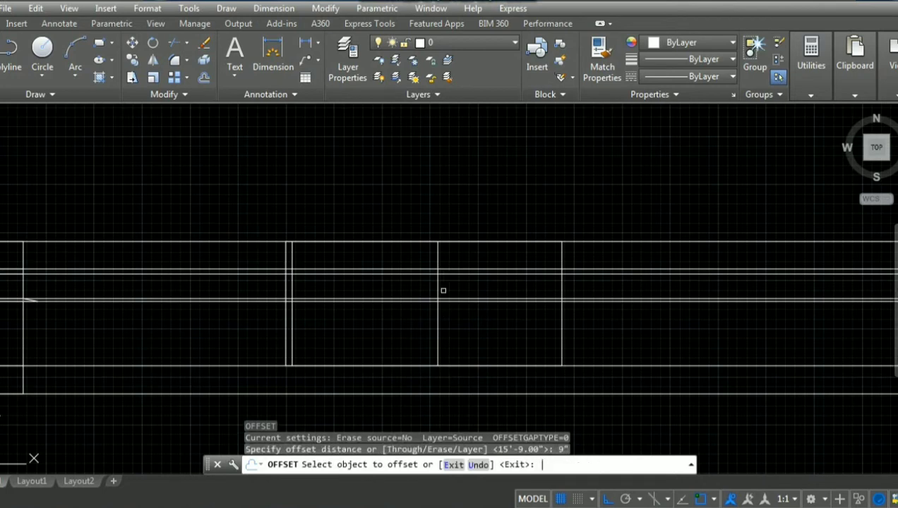
{"action": "left_click", "coordinate": [437, 287]}
{"action": "left_click", "coordinate": [460, 286]}
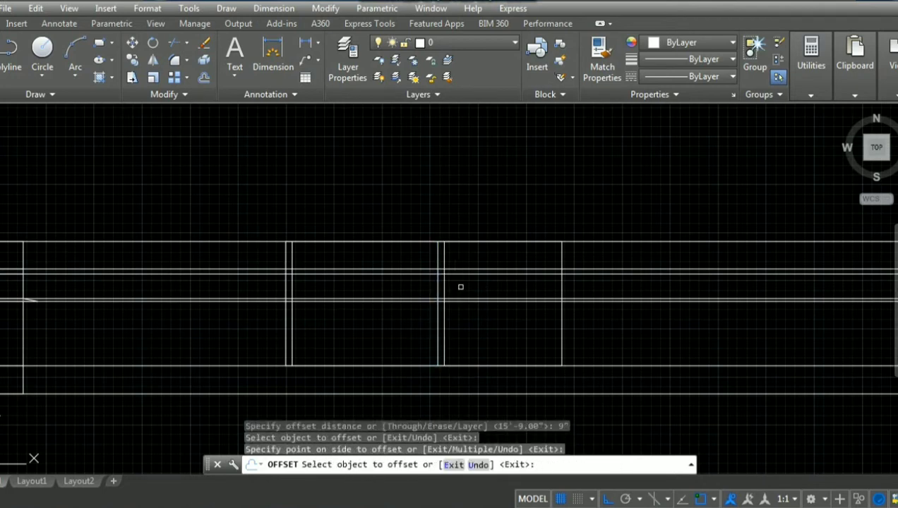
{"action": "key", "text": "Return"}
{"action": "scroll", "coordinate": [473, 297], "scroll_direction": "down", "scroll_amount": 5}
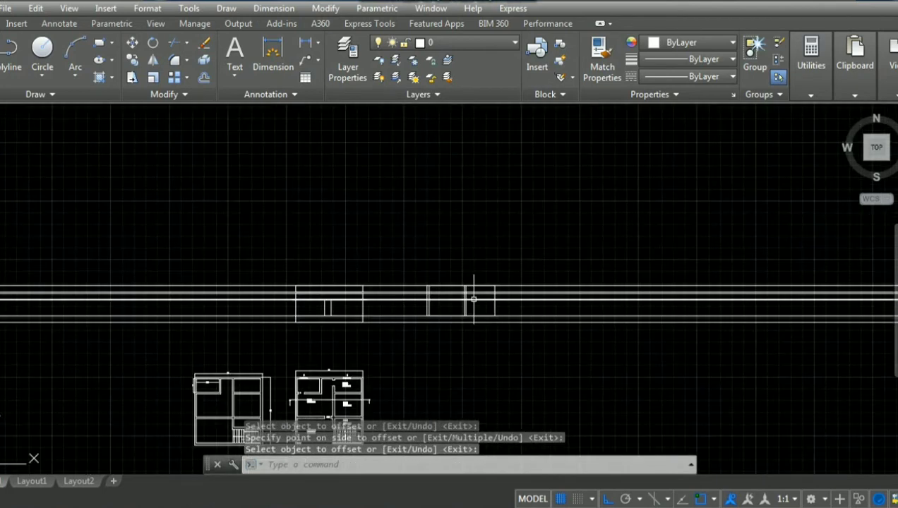
{"action": "scroll", "coordinate": [473, 298], "scroll_direction": "down", "scroll_amount": 3}
{"action": "scroll", "coordinate": [397, 367], "scroll_direction": "up", "scroll_amount": 6}
{"action": "scroll", "coordinate": [397, 367], "scroll_direction": "up", "scroll_amount": 4}
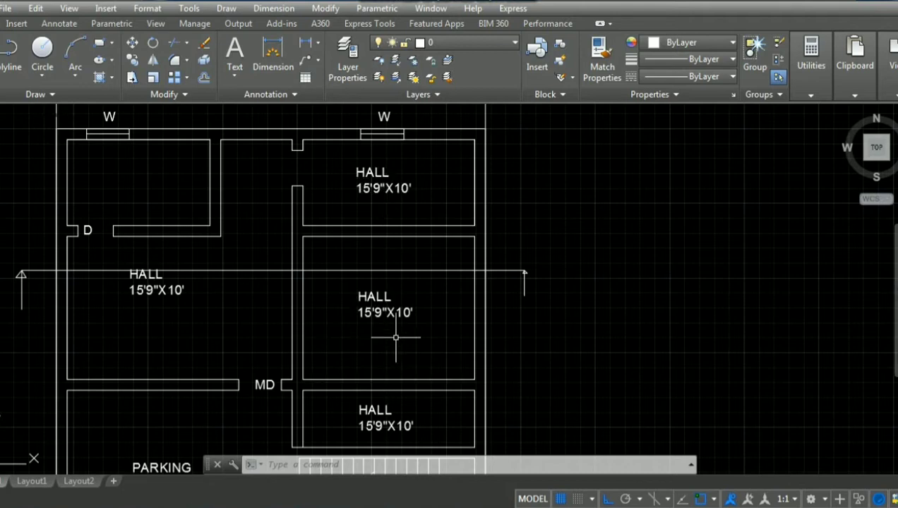
Dimension the middle HALL at 12' between its two wall points.
{"action": "left_click", "coordinate": [272, 56]}
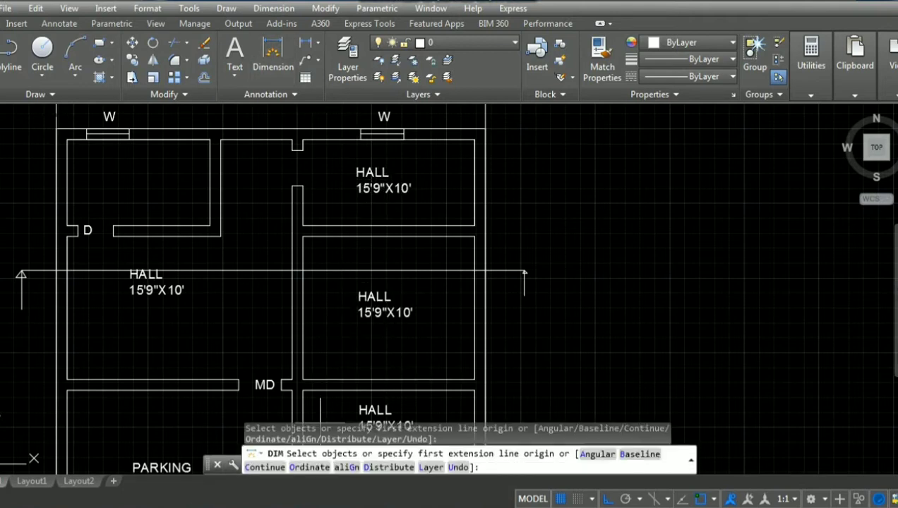
{"action": "left_click", "coordinate": [302, 380]}
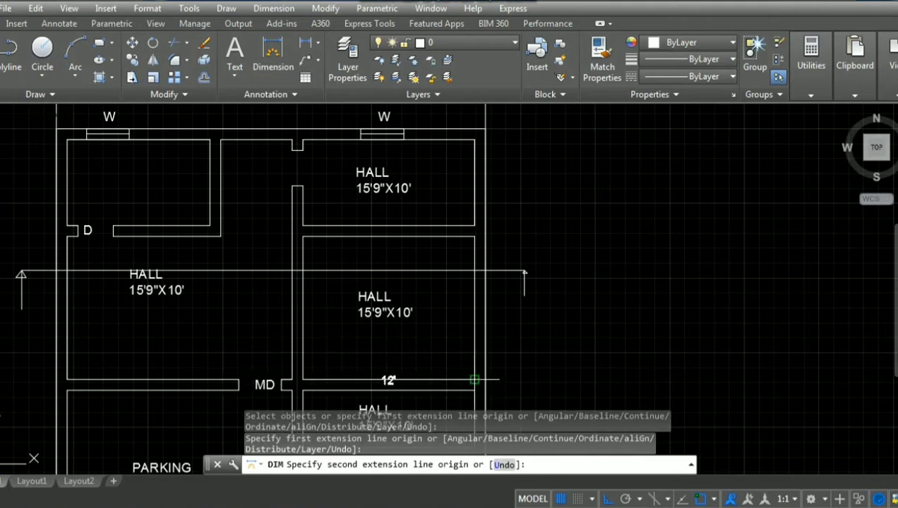
{"action": "left_click", "coordinate": [474, 380]}
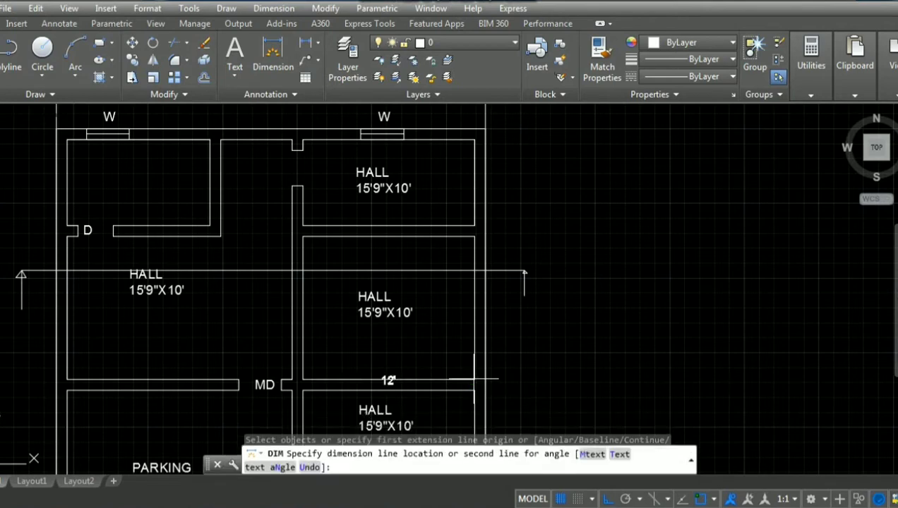
{"action": "left_click", "coordinate": [469, 349]}
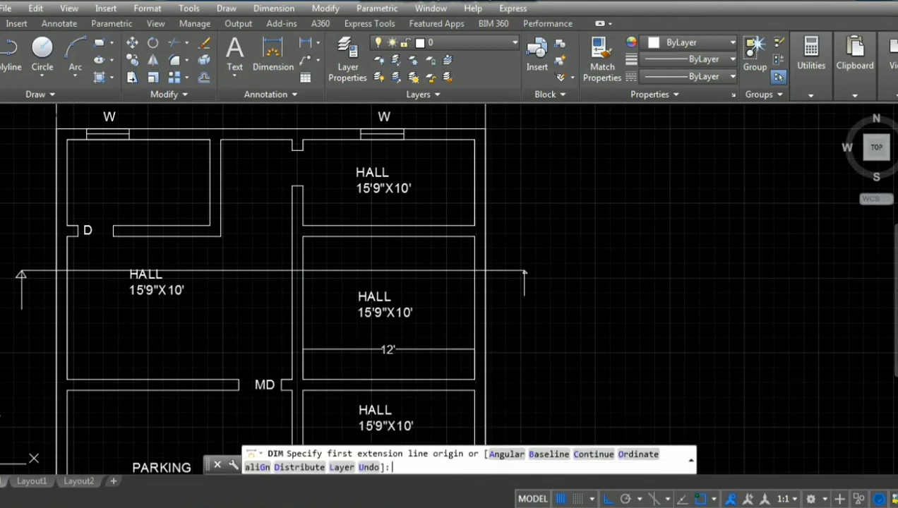
{"action": "scroll", "coordinate": [562, 339], "scroll_direction": "down", "scroll_amount": 3}
{"action": "scroll", "coordinate": [562, 339], "scroll_direction": "down", "scroll_amount": 4}
{"action": "scroll", "coordinate": [562, 339], "scroll_direction": "down", "scroll_amount": 2}
{"action": "scroll", "coordinate": [715, 282], "scroll_direction": "up", "scroll_amount": 2}
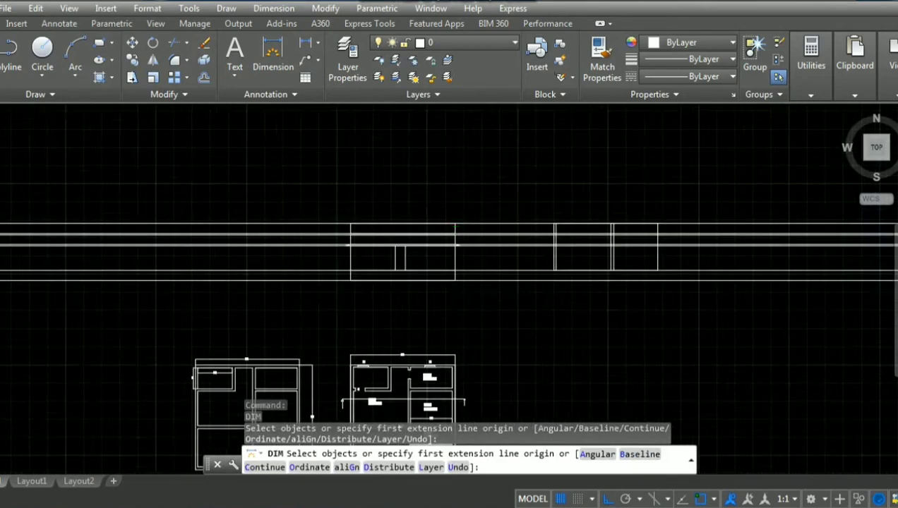
{"action": "scroll", "coordinate": [695, 211], "scroll_direction": "up", "scroll_amount": 2}
Enter 12' into an ordinate dimension attempt, then cancel it.
{"action": "key", "text": "Return"}
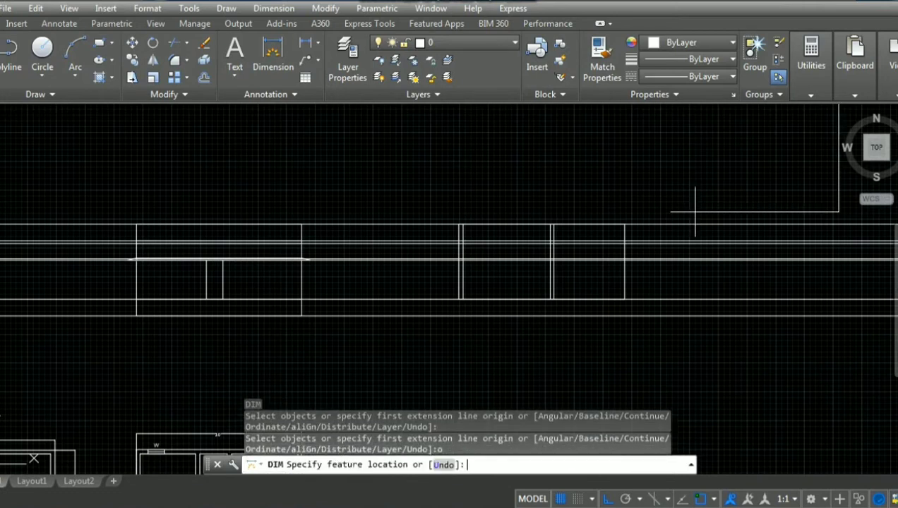
{"action": "type", "text": "12'"}
{"action": "key", "text": "Return"}
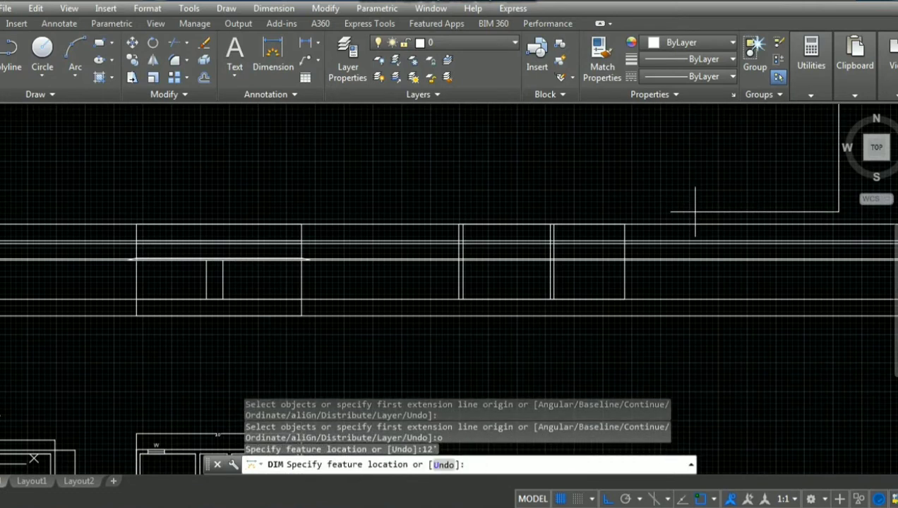
{"action": "key", "text": "Escape"}
{"action": "key", "text": "Escape"}
{"action": "key", "text": "Escape"}
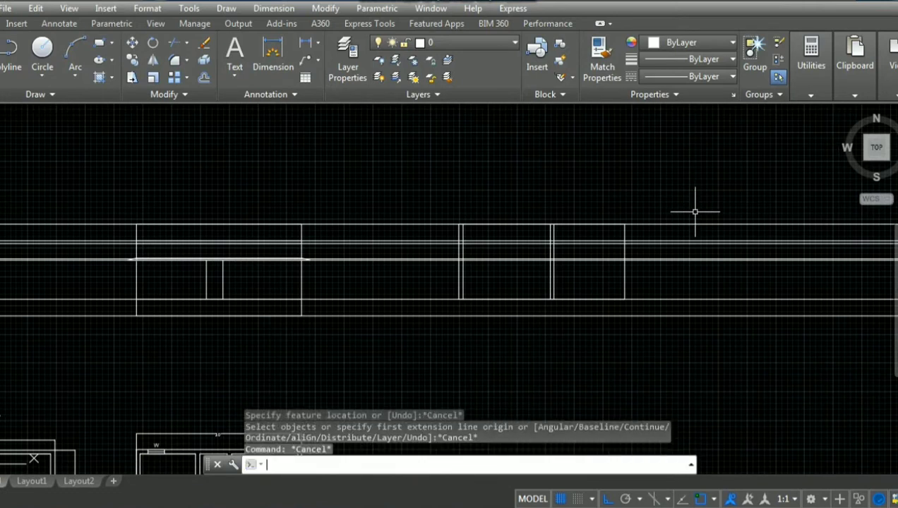
Offset the bay's left vertical line 12' to the right, just inside its right line.
{"action": "type", "text": "o"}
{"action": "key", "text": "Return"}
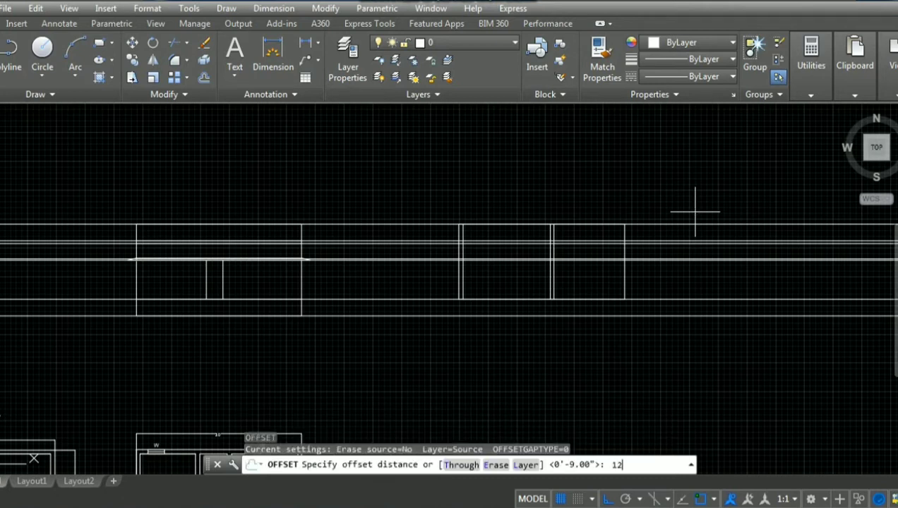
{"action": "key", "text": "Return"}
{"action": "scroll", "coordinate": [629, 264], "scroll_direction": "up", "scroll_amount": 5}
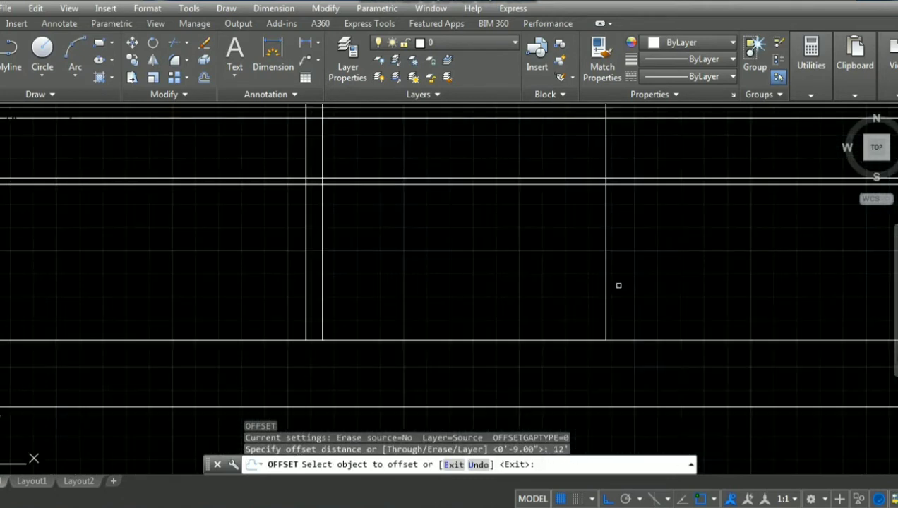
{"action": "left_click", "coordinate": [322, 241]}
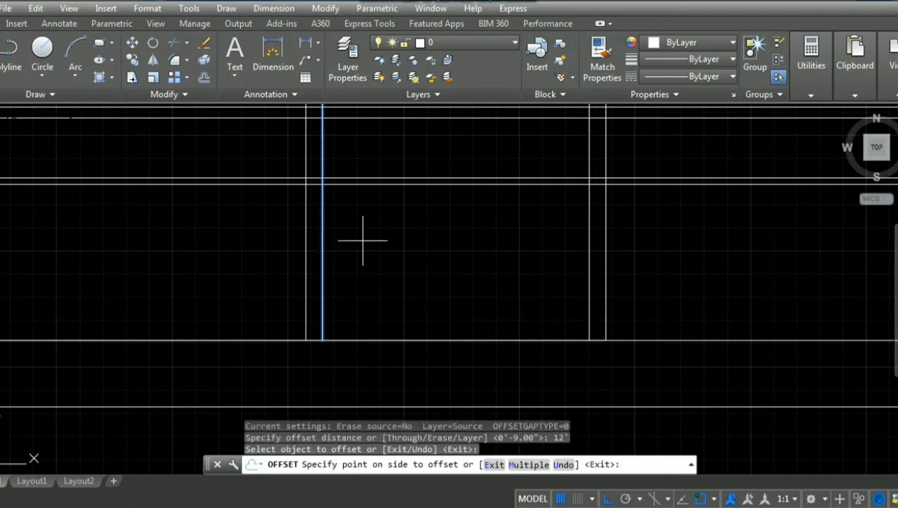
{"action": "left_click", "coordinate": [562, 248]}
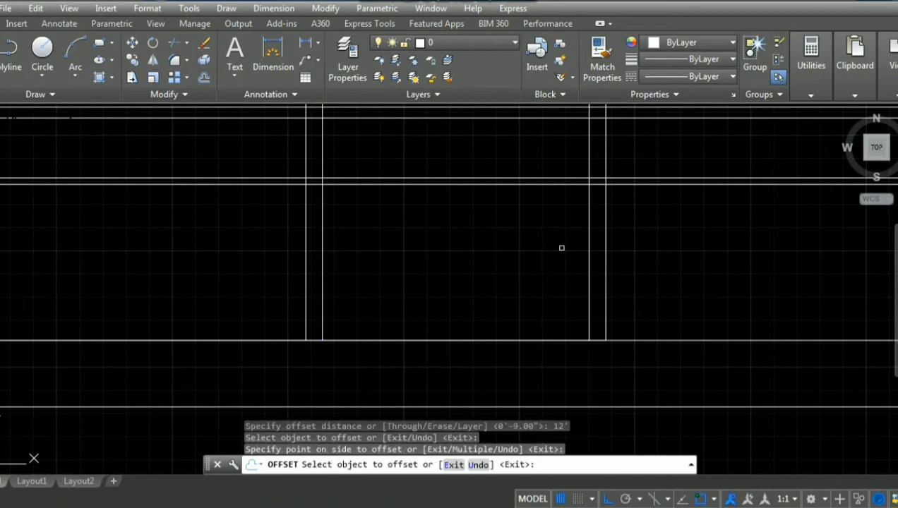
{"action": "key", "text": "Return"}
{"action": "scroll", "coordinate": [636, 297], "scroll_direction": "down", "scroll_amount": 3}
{"action": "scroll", "coordinate": [634, 299], "scroll_direction": "down", "scroll_amount": 3}
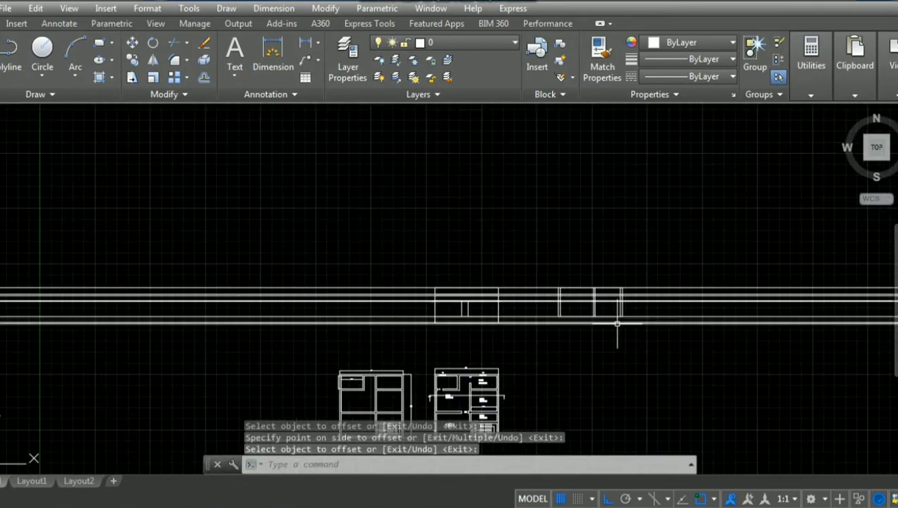
{"action": "scroll", "coordinate": [539, 375], "scroll_direction": "up", "scroll_amount": 2}
{"action": "scroll", "coordinate": [508, 382], "scroll_direction": "up", "scroll_amount": 3}
{"action": "scroll", "coordinate": [614, 308], "scroll_direction": "down", "scroll_amount": 5}
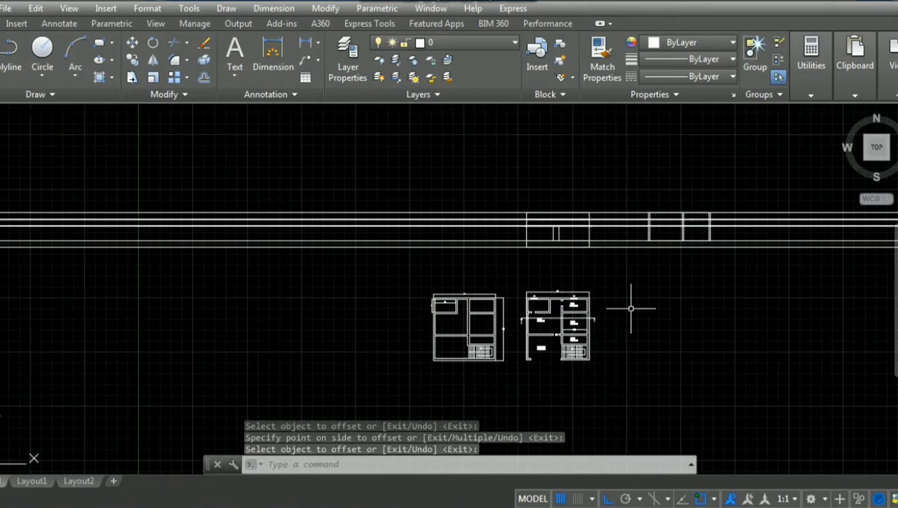
{"action": "scroll", "coordinate": [740, 209], "scroll_direction": "up", "scroll_amount": 3}
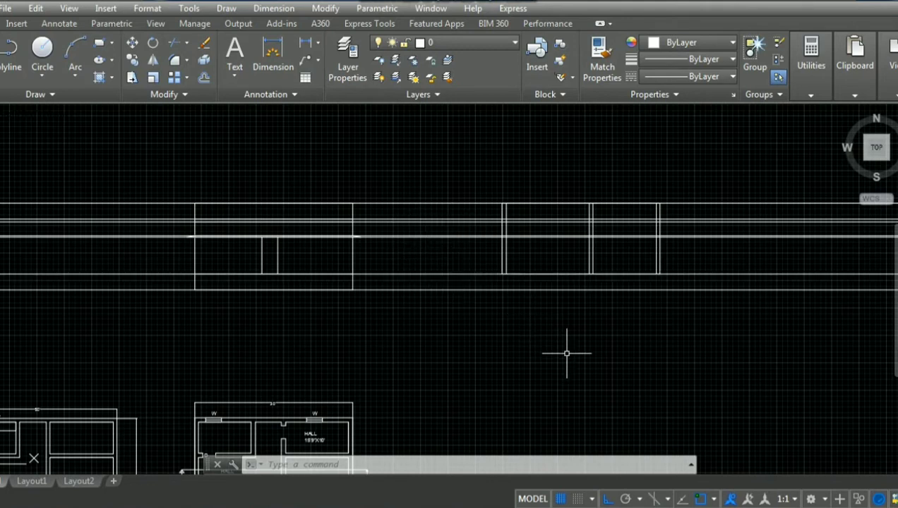
Trim the horizontal line pieces between the two boxes and those sticking out past the right box.
{"action": "type", "text": "tr"}
{"action": "key", "text": "Return"}
{"action": "key", "text": "Return"}
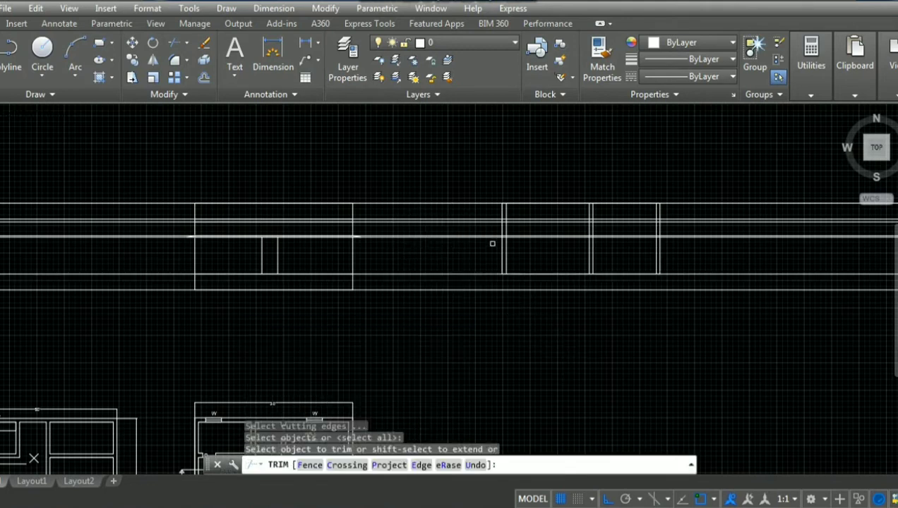
{"action": "left_click", "coordinate": [492, 253]}
{"action": "left_click", "coordinate": [383, 158]}
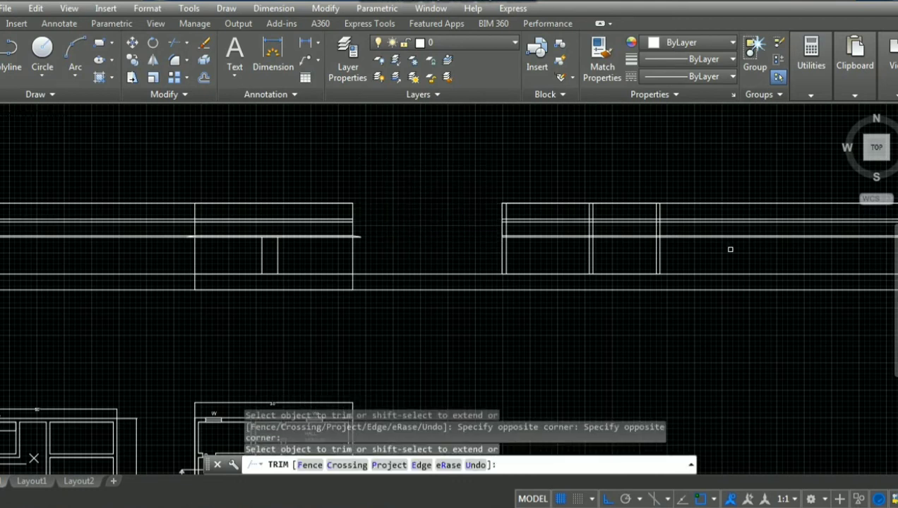
{"action": "left_click", "coordinate": [730, 249]}
{"action": "left_click", "coordinate": [672, 155]}
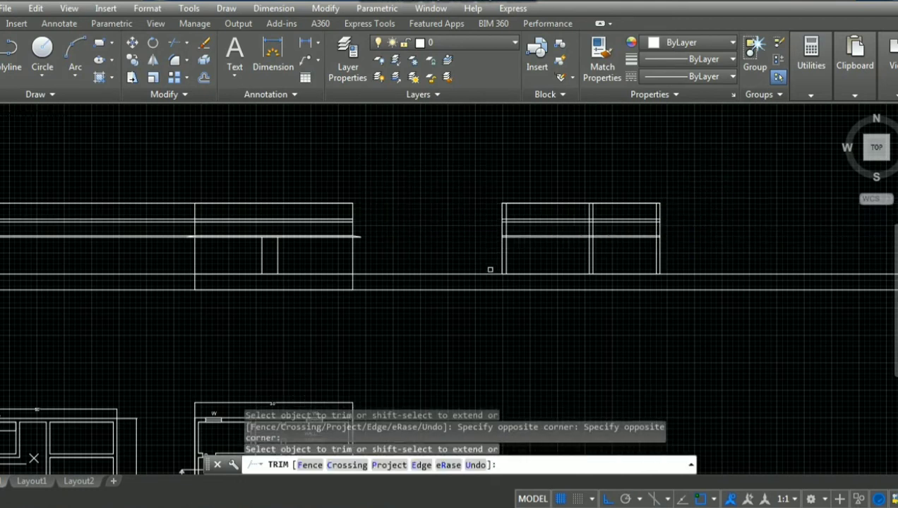
Trim the lines left of the left box and the remaining stray pieces.
{"action": "left_click", "coordinate": [178, 251]}
{"action": "left_click", "coordinate": [92, 145]}
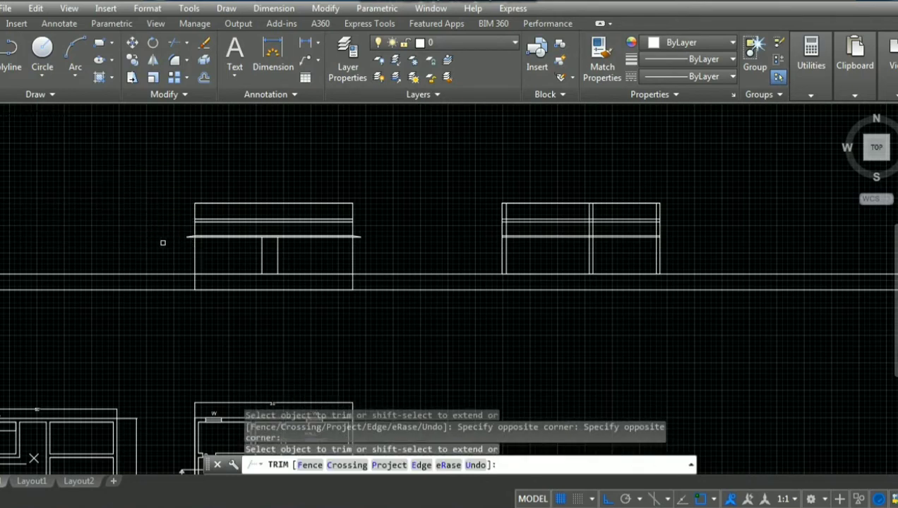
{"action": "scroll", "coordinate": [177, 246], "scroll_direction": "up", "scroll_amount": 4}
{"action": "scroll", "coordinate": [226, 236], "scroll_direction": "down", "scroll_amount": 3}
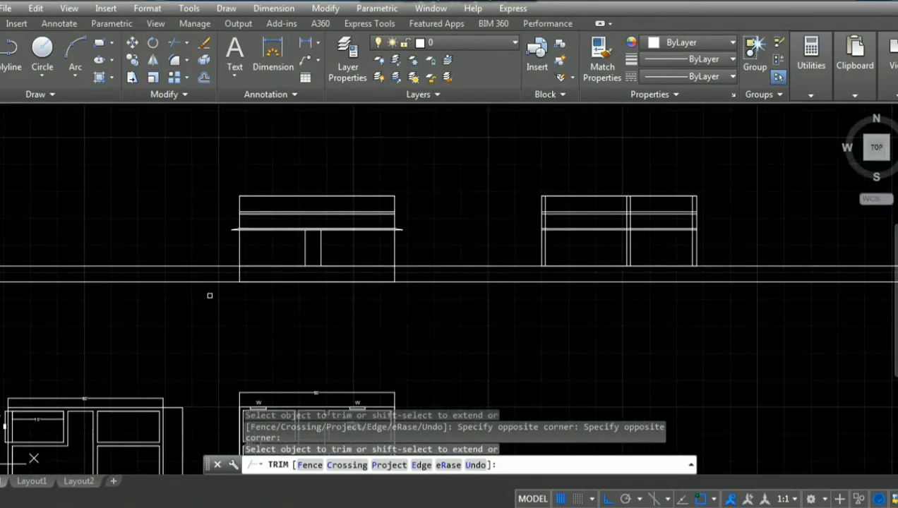
{"action": "left_click", "coordinate": [505, 310]}
{"action": "left_click", "coordinate": [445, 242]}
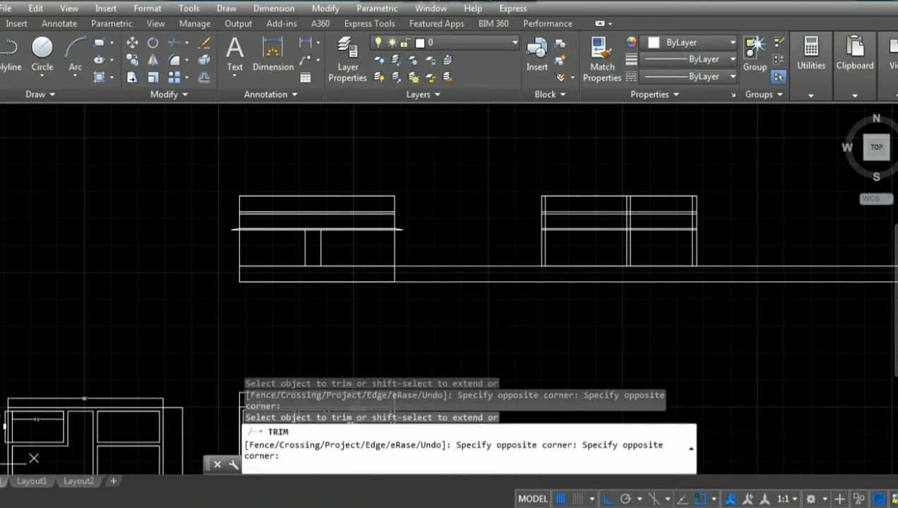
{"action": "key", "text": "Escape"}
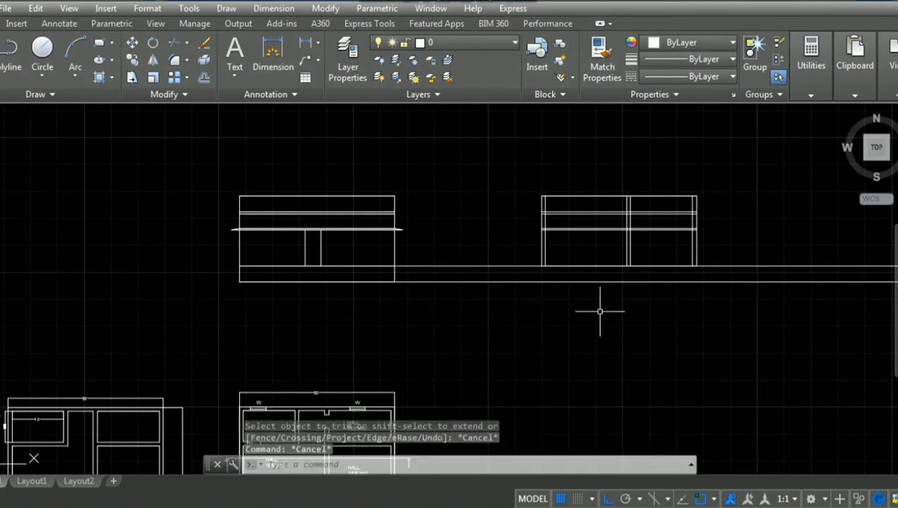
{"action": "scroll", "coordinate": [706, 293], "scroll_direction": "down", "scroll_amount": 1}
{"action": "scroll", "coordinate": [706, 293], "scroll_direction": "down", "scroll_amount": 1}
{"action": "scroll", "coordinate": [580, 406], "scroll_direction": "up", "scroll_amount": 5}
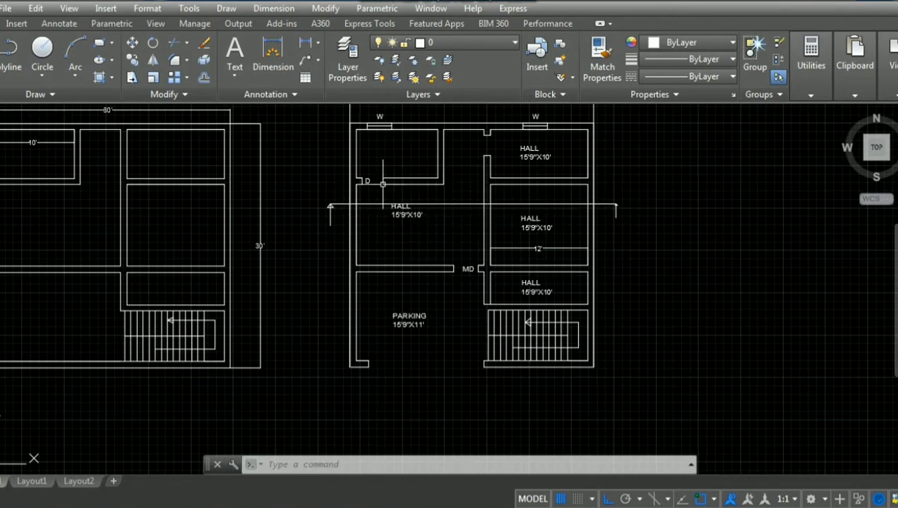
{"action": "scroll", "coordinate": [381, 182], "scroll_direction": "up", "scroll_amount": 2}
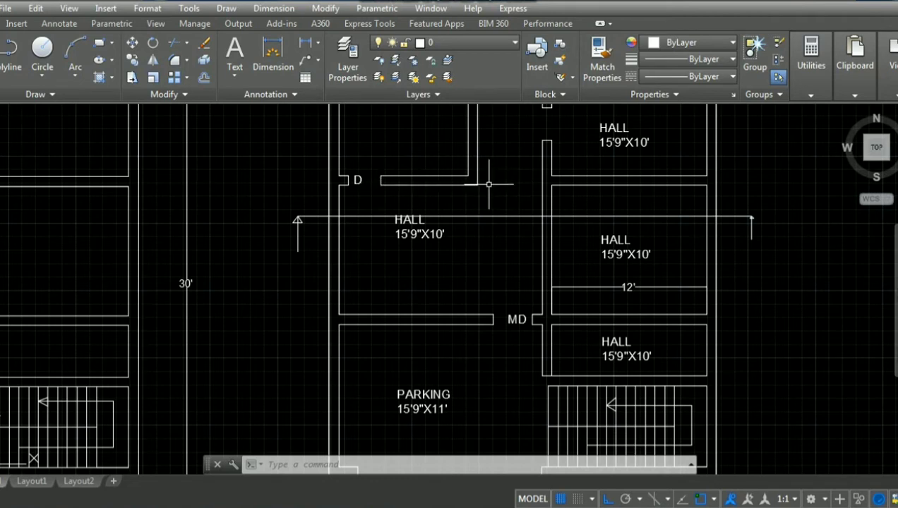
{"action": "scroll", "coordinate": [488, 184], "scroll_direction": "down", "scroll_amount": 2}
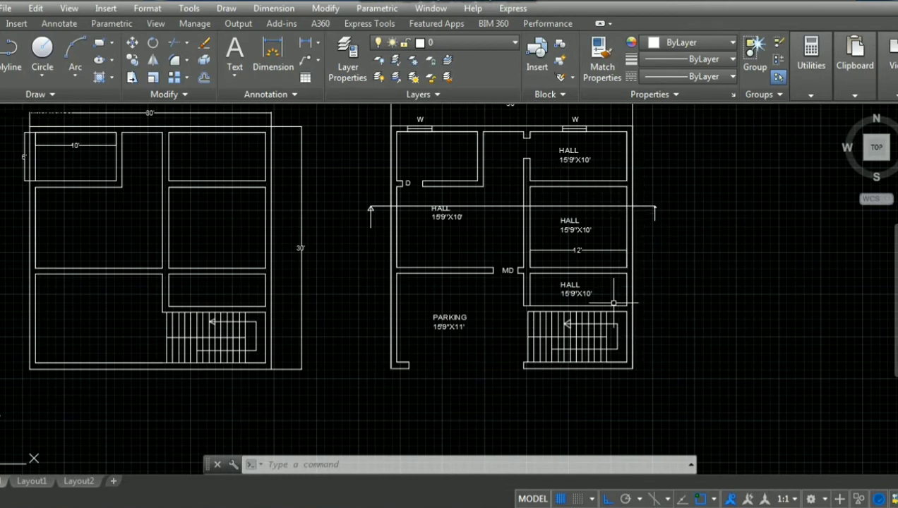
{"action": "scroll", "coordinate": [614, 303], "scroll_direction": "down", "scroll_amount": 2}
{"action": "scroll", "coordinate": [527, 322], "scroll_direction": "down", "scroll_amount": 5}
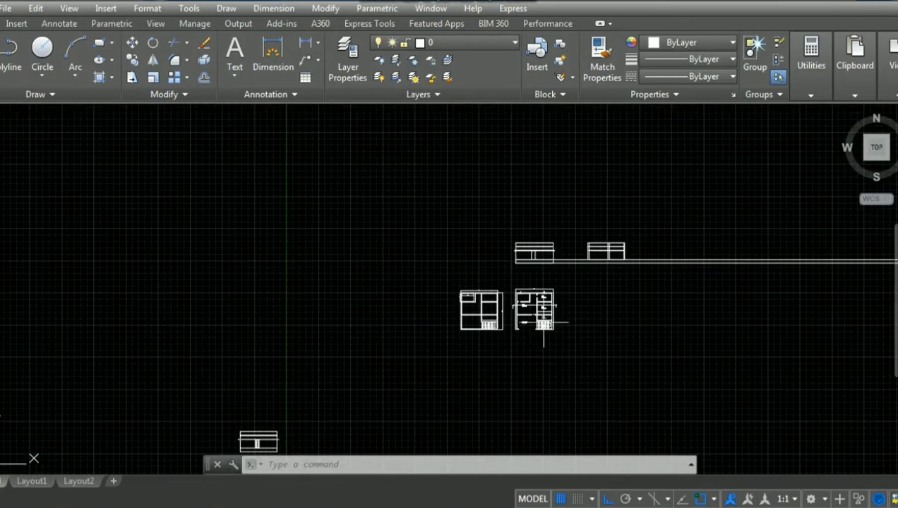
{"action": "scroll", "coordinate": [621, 247], "scroll_direction": "up", "scroll_amount": 4}
{"action": "scroll", "coordinate": [547, 269], "scroll_direction": "up", "scroll_amount": 3}
{"action": "scroll", "coordinate": [540, 300], "scroll_direction": "up", "scroll_amount": 2}
Start a line at the column's base corner and draw 9" along the base.
{"action": "scroll", "coordinate": [438, 310], "scroll_direction": "up", "scroll_amount": 2}
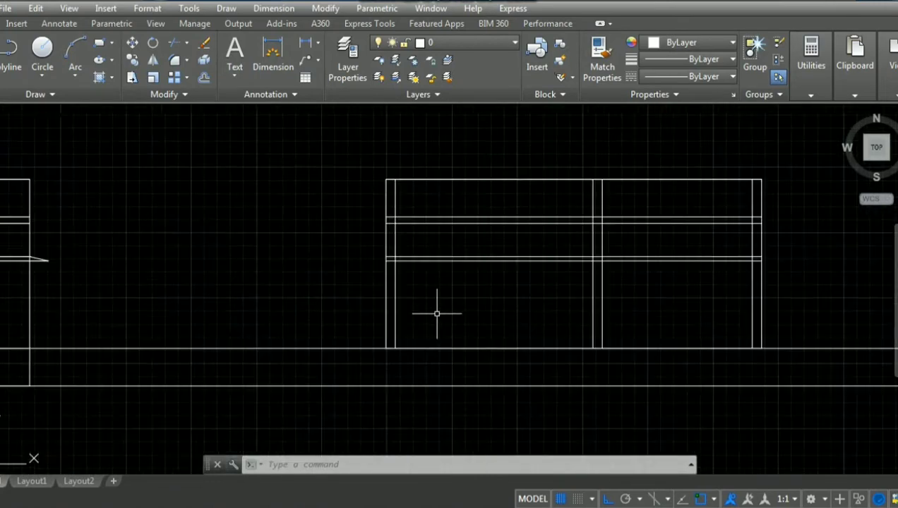
{"action": "type", "text": "l"}
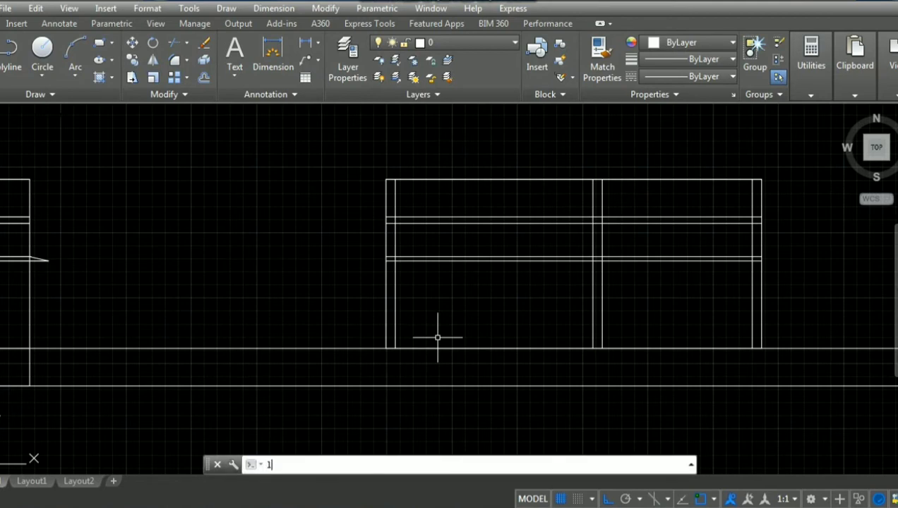
{"action": "key", "text": "Return"}
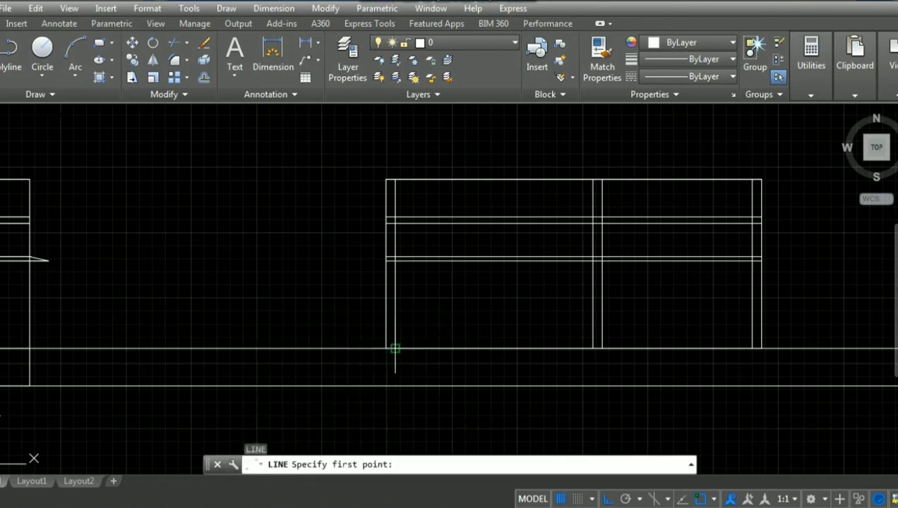
{"action": "scroll", "coordinate": [395, 360], "scroll_direction": "down", "scroll_amount": 3}
{"action": "scroll", "coordinate": [318, 416], "scroll_direction": "down", "scroll_amount": 2}
{"action": "scroll", "coordinate": [316, 423], "scroll_direction": "up", "scroll_amount": 5}
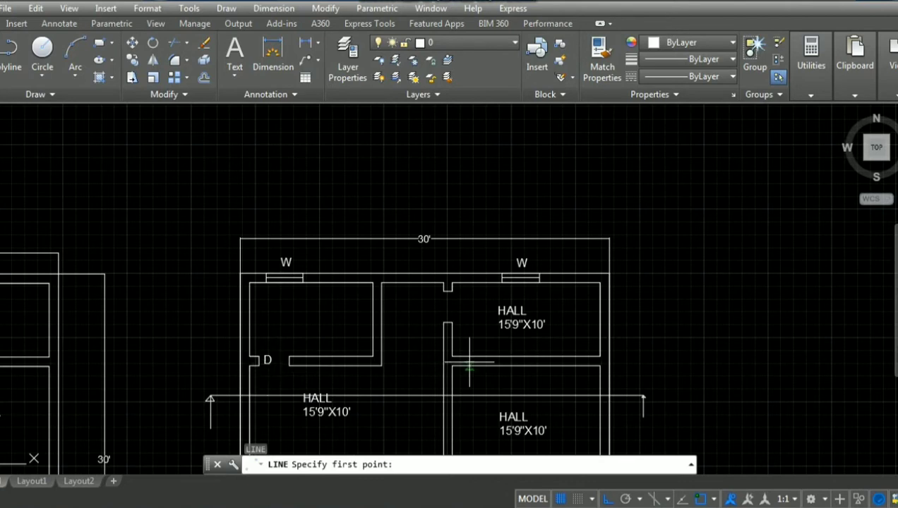
{"action": "scroll", "coordinate": [470, 362], "scroll_direction": "down", "scroll_amount": 6}
{"action": "scroll", "coordinate": [661, 244], "scroll_direction": "up", "scroll_amount": 2}
{"action": "scroll", "coordinate": [664, 248], "scroll_direction": "up", "scroll_amount": 4}
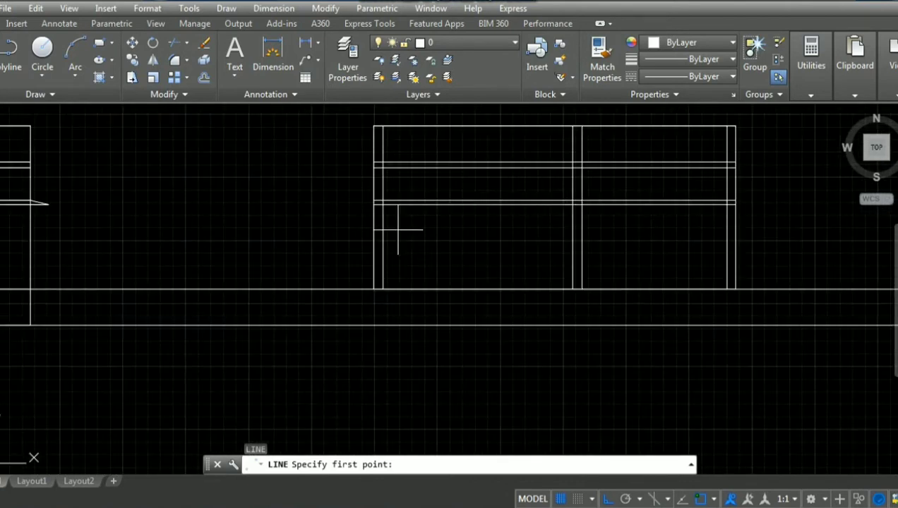
{"action": "left_click", "coordinate": [382, 289]}
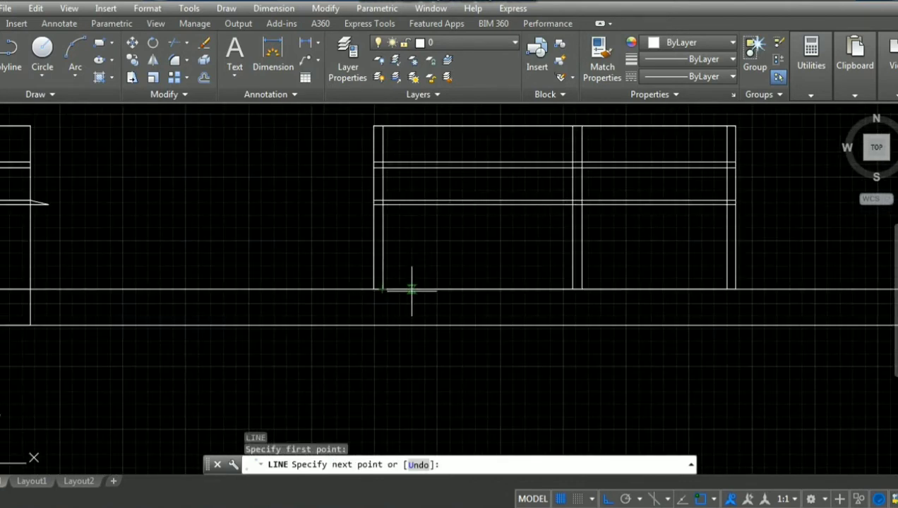
{"action": "type", "text": "9"}
{"action": "type", "text": "\""}
{"action": "key", "text": "Return"}
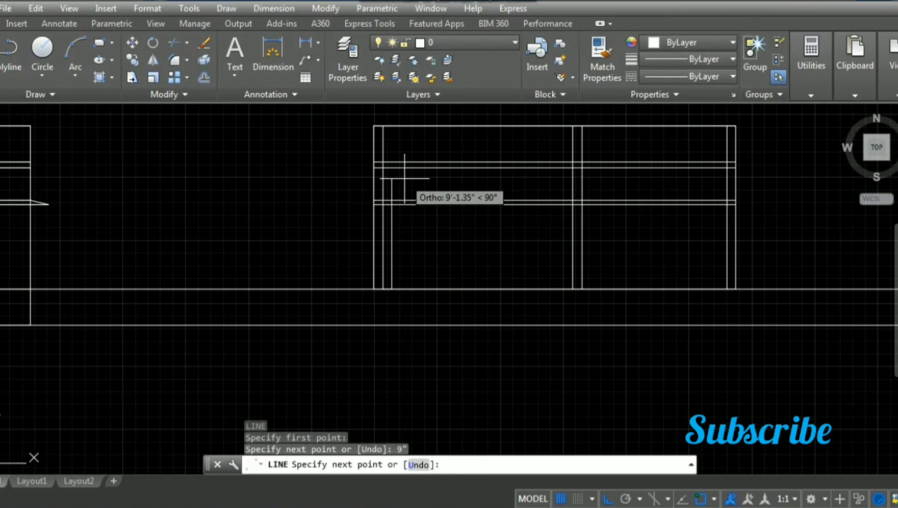
Raise the door outline 7' and draw its 3' top edge.
{"action": "type", "text": "7"}
{"action": "key", "text": "Return"}
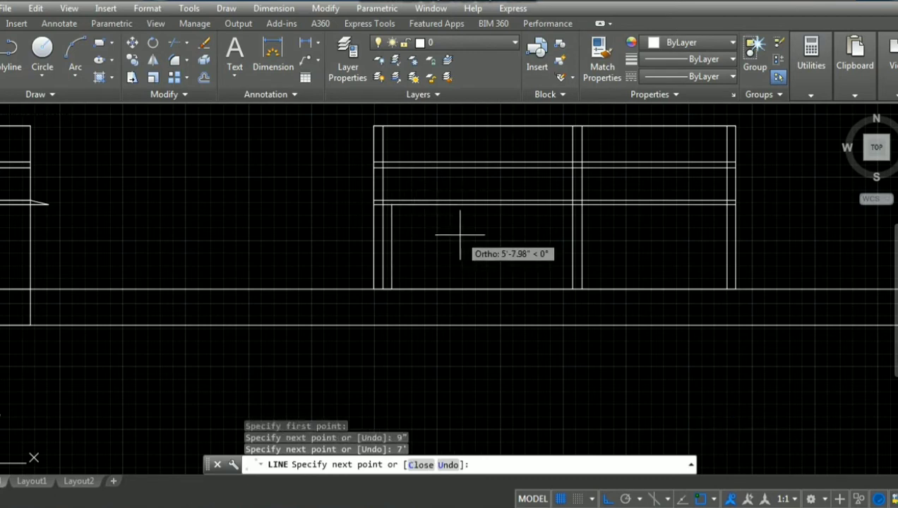
{"action": "type", "text": "3"}
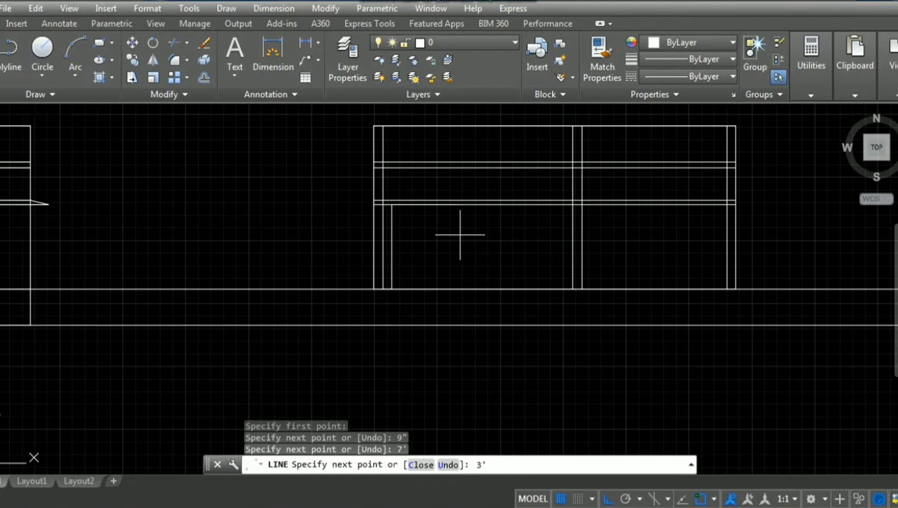
{"action": "key", "text": "Return"}
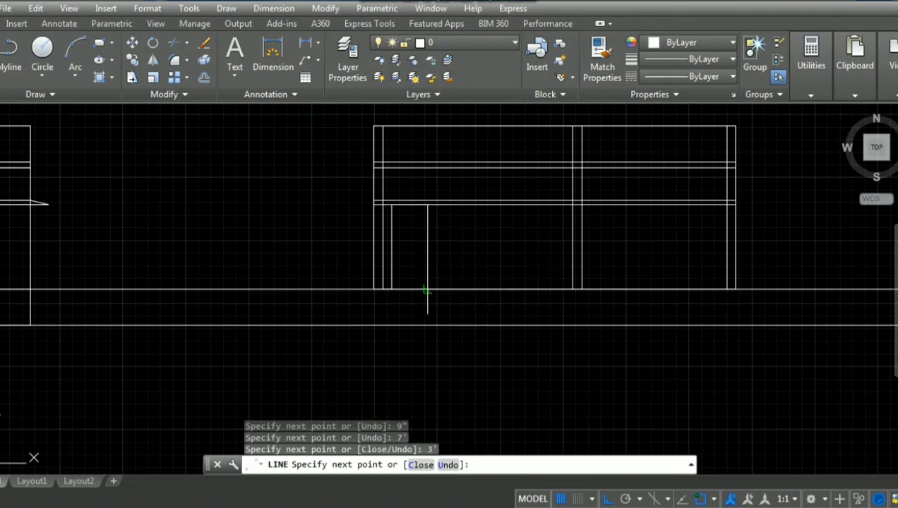
{"action": "key", "text": "Return"}
{"action": "key", "text": "Return"}
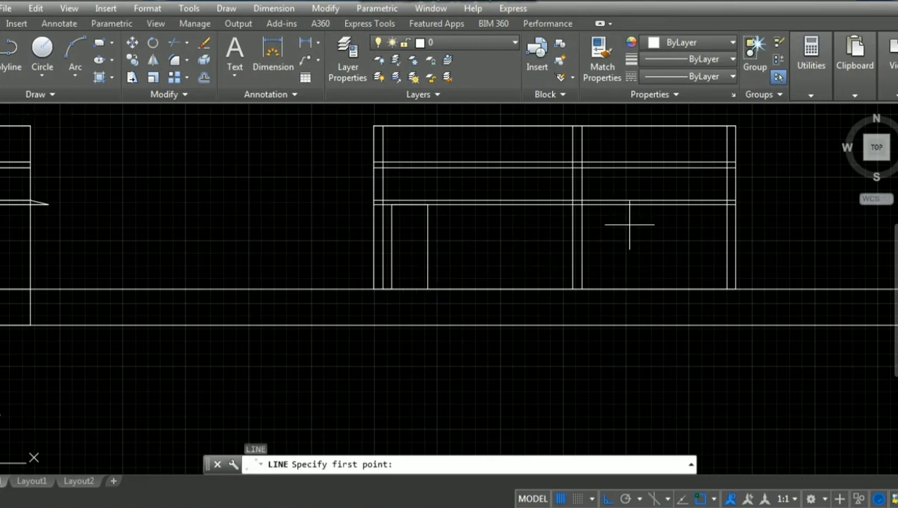
{"action": "key", "text": "Escape"}
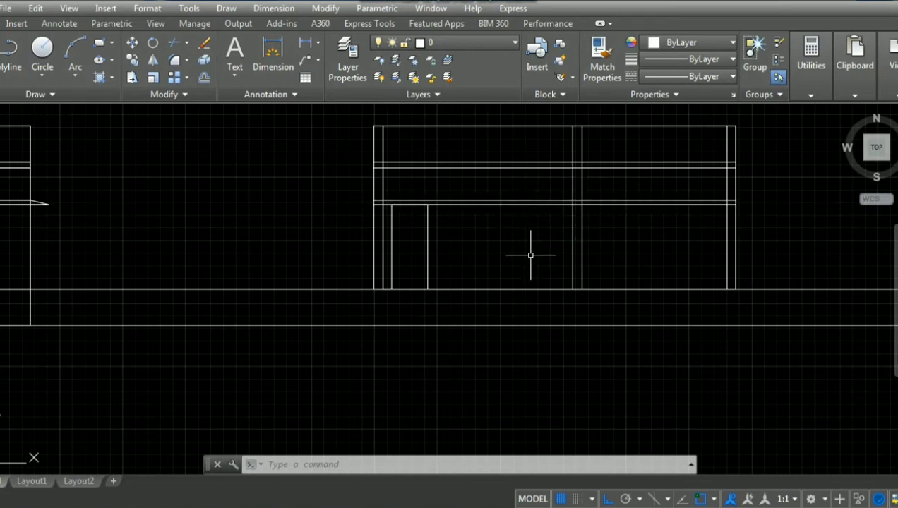
{"action": "type", "text": "tr"}
{"action": "key", "text": "Return"}
{"action": "key", "text": "Return"}
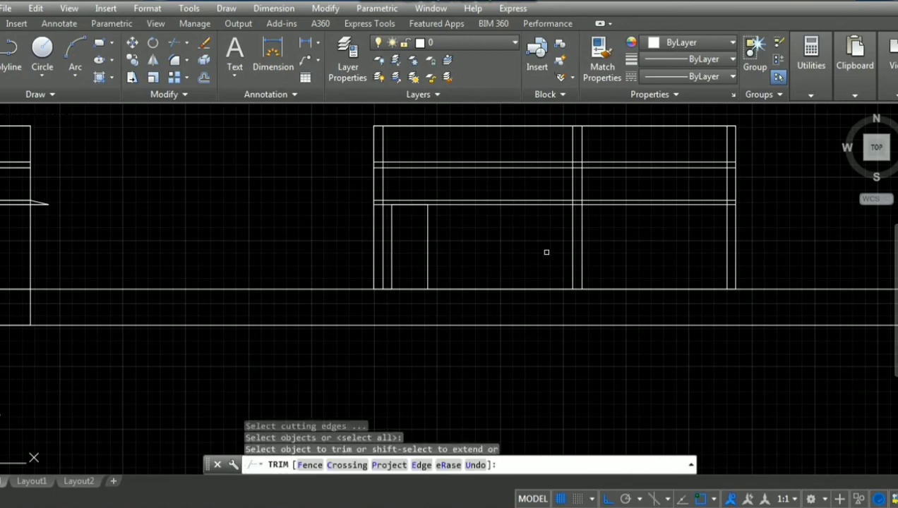
{"action": "left_click_drag", "start_coordinate": [552, 223], "coordinate": [526, 194]}
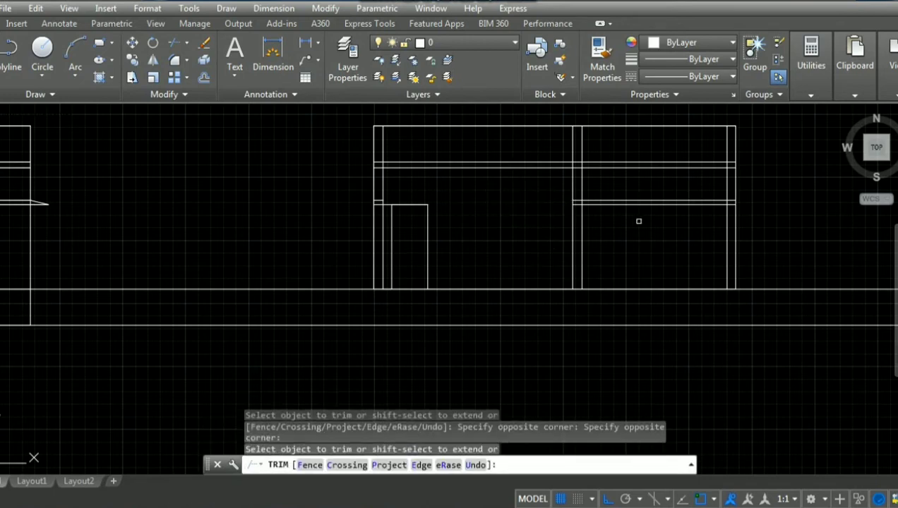
{"action": "left_click_drag", "start_coordinate": [690, 222], "coordinate": [611, 185]}
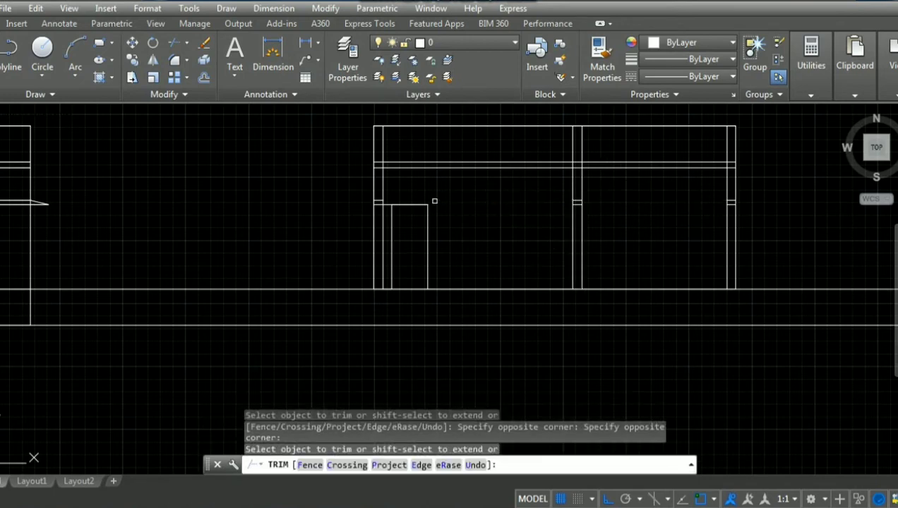
{"action": "left_click", "coordinate": [736, 198]}
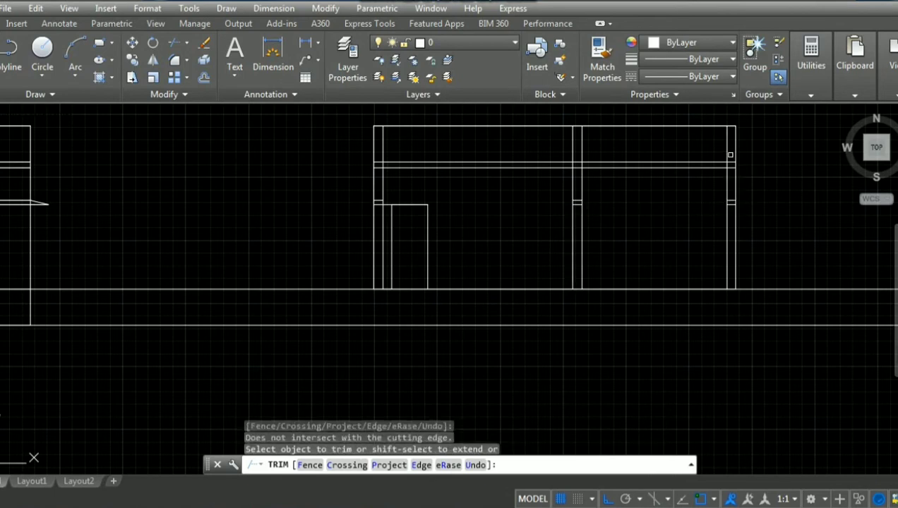
{"action": "scroll", "coordinate": [382, 161], "scroll_direction": "up", "scroll_amount": 3}
{"action": "scroll", "coordinate": [384, 164], "scroll_direction": "up", "scroll_amount": 3}
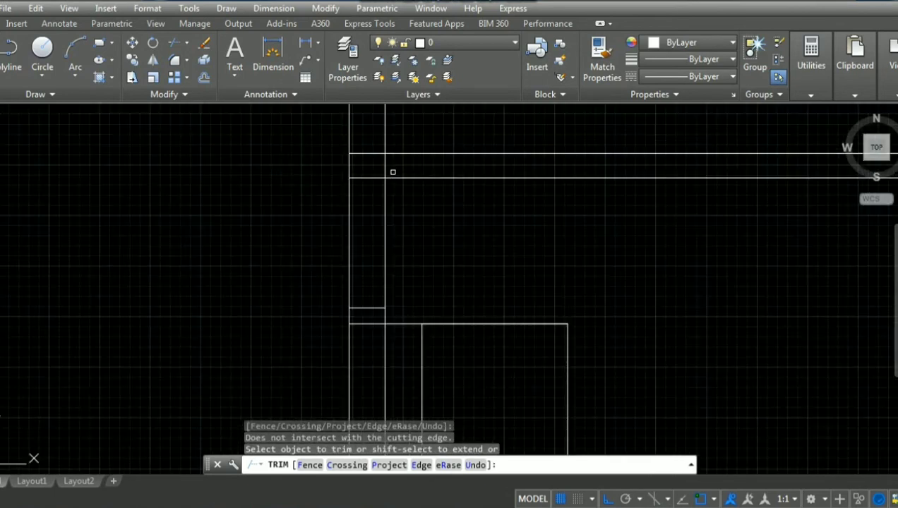
{"action": "left_click", "coordinate": [385, 165]}
{"action": "scroll", "coordinate": [508, 250], "scroll_direction": "down", "scroll_amount": 5}
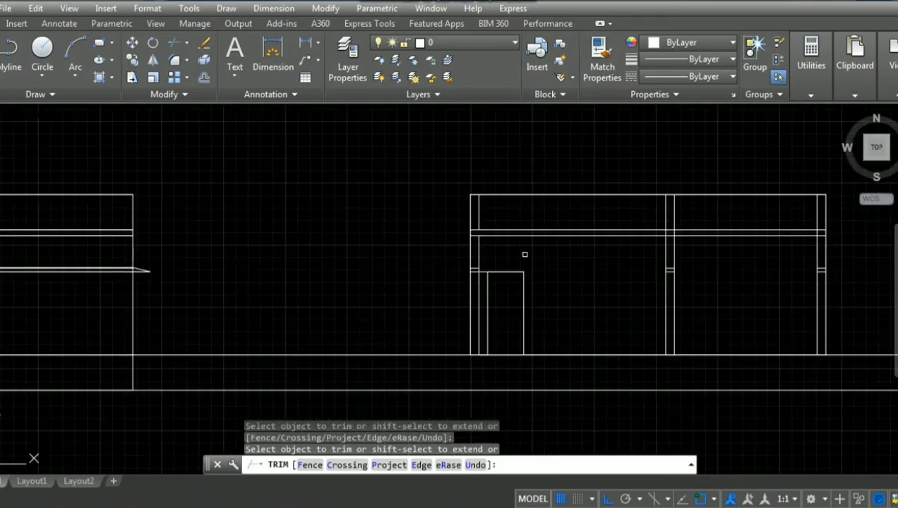
{"action": "scroll", "coordinate": [675, 232], "scroll_direction": "up", "scroll_amount": 4}
{"action": "scroll", "coordinate": [650, 225], "scroll_direction": "up", "scroll_amount": 3}
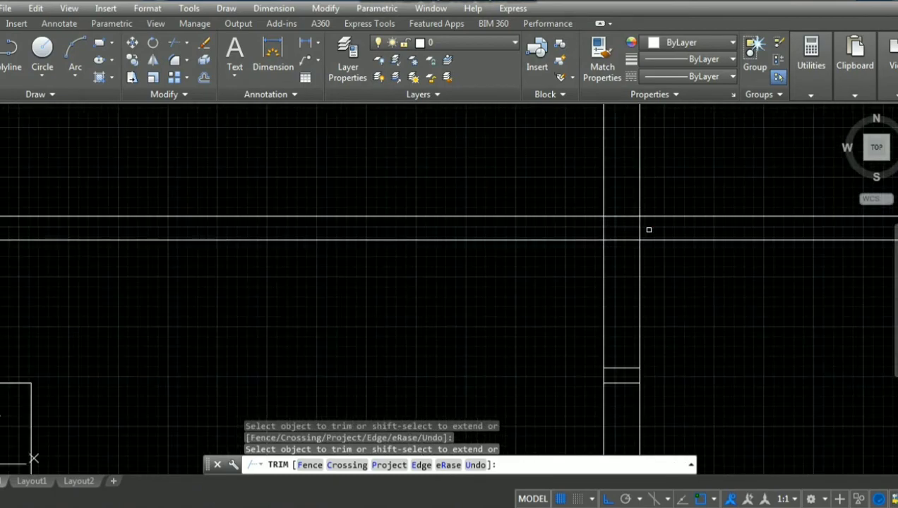
{"action": "left_click_drag", "start_coordinate": [649, 229], "coordinate": [611, 220]}
{"action": "scroll", "coordinate": [629, 288], "scroll_direction": "down", "scroll_amount": 4}
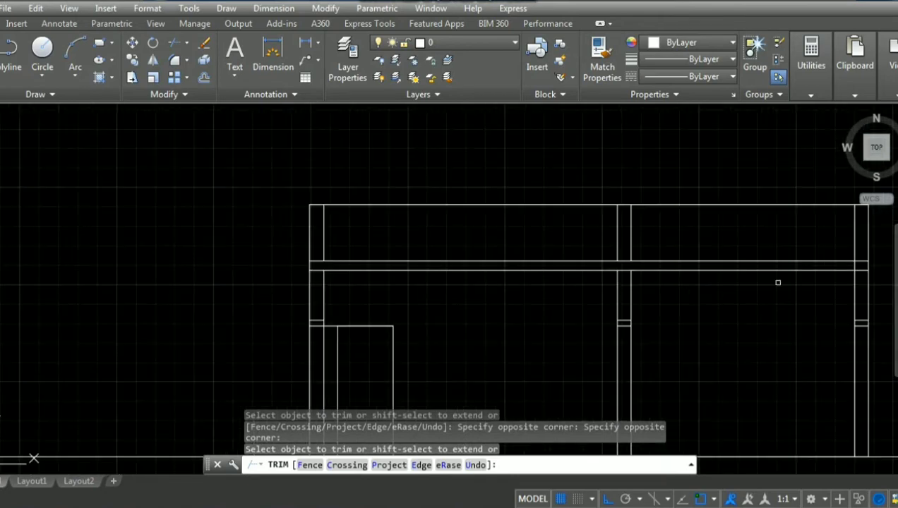
{"action": "scroll", "coordinate": [778, 283], "scroll_direction": "up", "scroll_amount": 3}
{"action": "scroll", "coordinate": [837, 260], "scroll_direction": "up", "scroll_amount": 3}
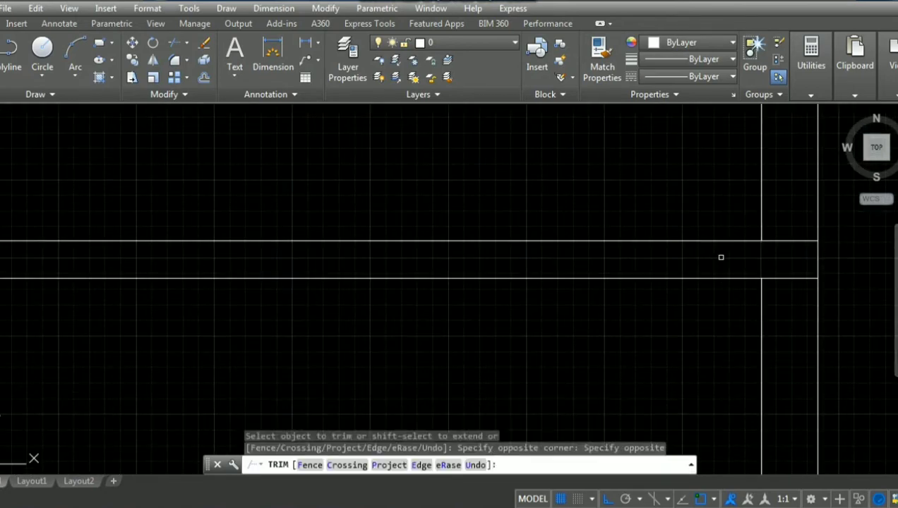
{"action": "scroll", "coordinate": [719, 256], "scroll_direction": "down", "scroll_amount": 2}
{"action": "scroll", "coordinate": [772, 281], "scroll_direction": "down", "scroll_amount": 2}
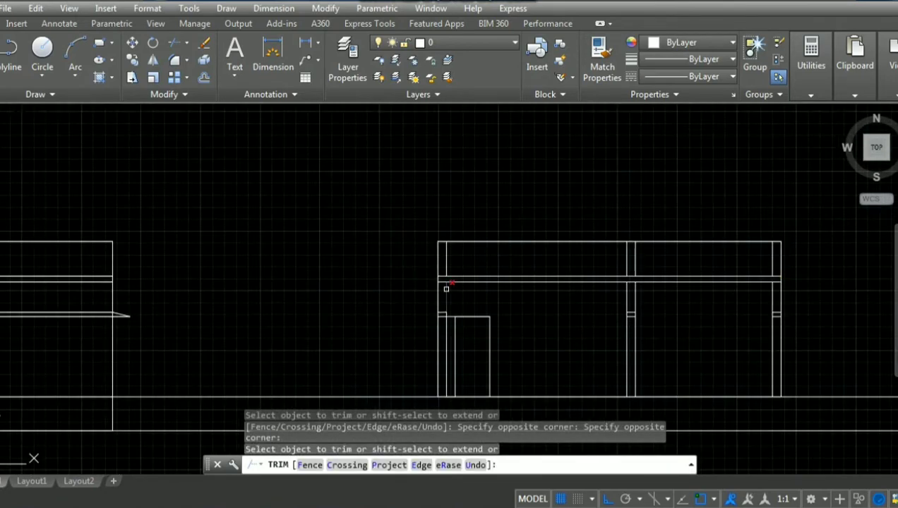
{"action": "left_click", "coordinate": [447, 286]}
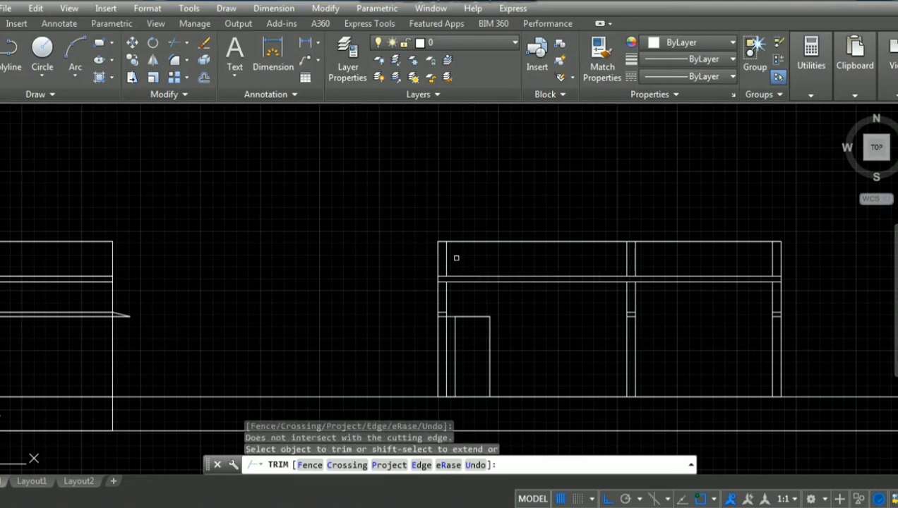
{"action": "left_click", "coordinate": [646, 268]}
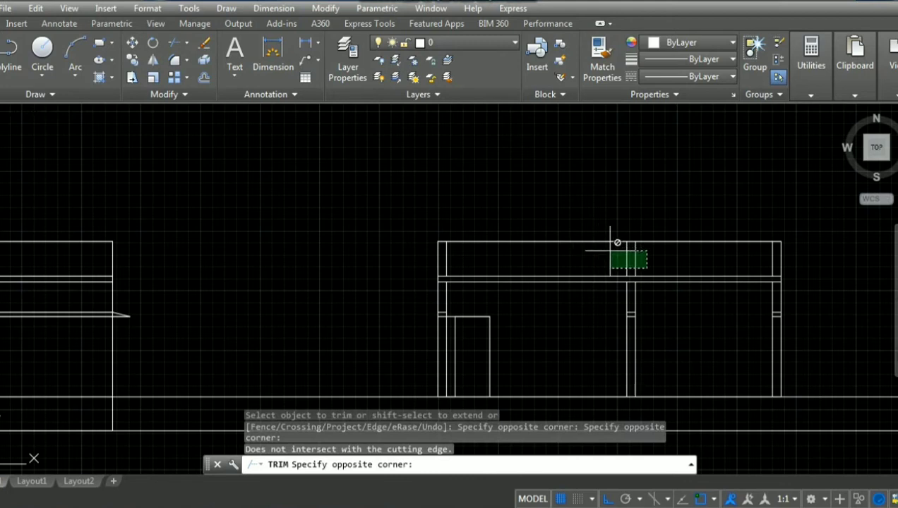
{"action": "left_click", "coordinate": [611, 249]}
{"action": "key", "text": "Escape"}
{"action": "left_click", "coordinate": [666, 262]}
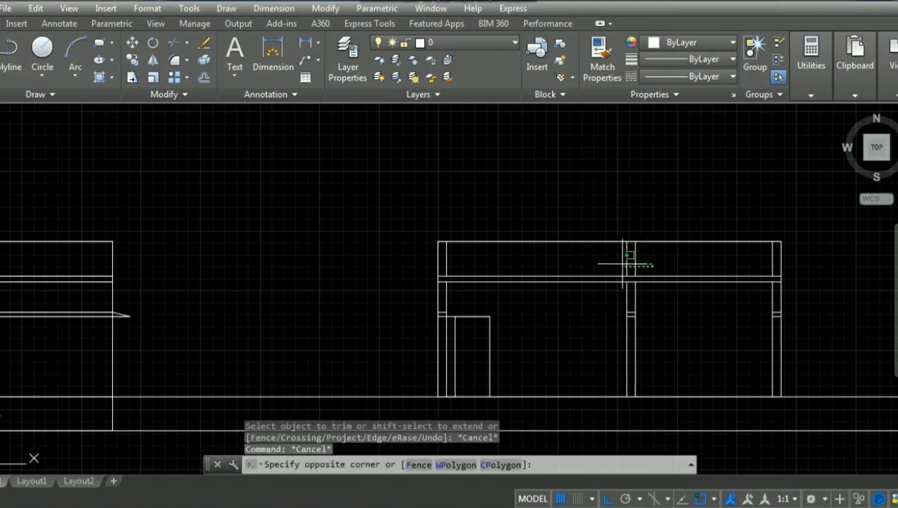
{"action": "left_click", "coordinate": [614, 257]}
Erase the selected pair of short vertical stubs in the beam band.
{"action": "right_click", "coordinate": [655, 258]}
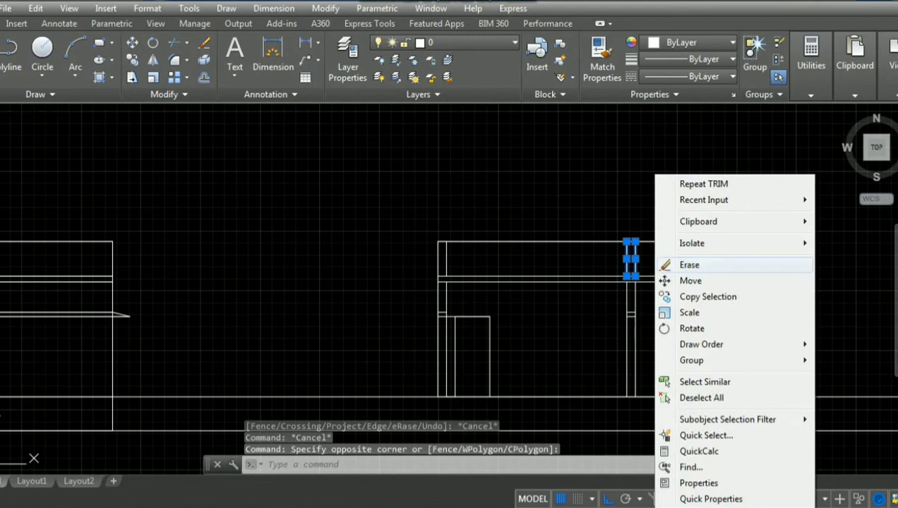
{"action": "left_click", "coordinate": [690, 264]}
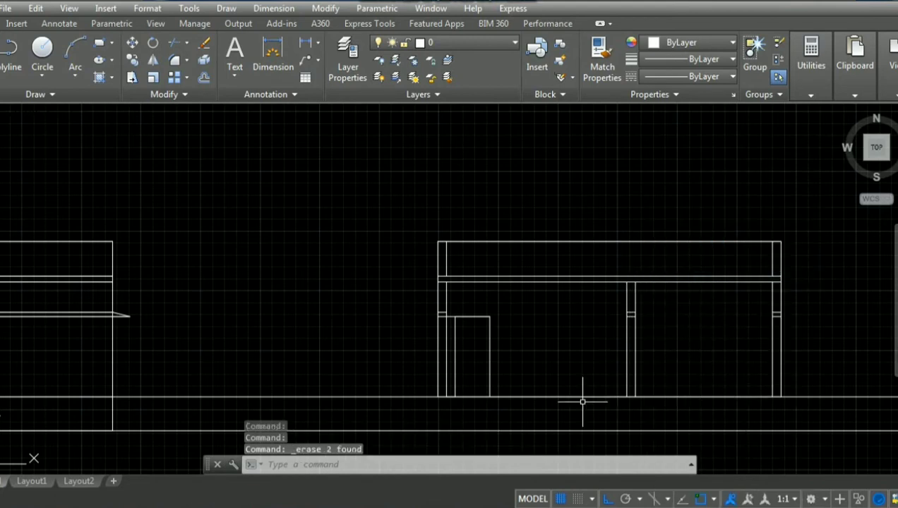
{"action": "scroll", "coordinate": [565, 381], "scroll_direction": "up", "scroll_amount": 4}
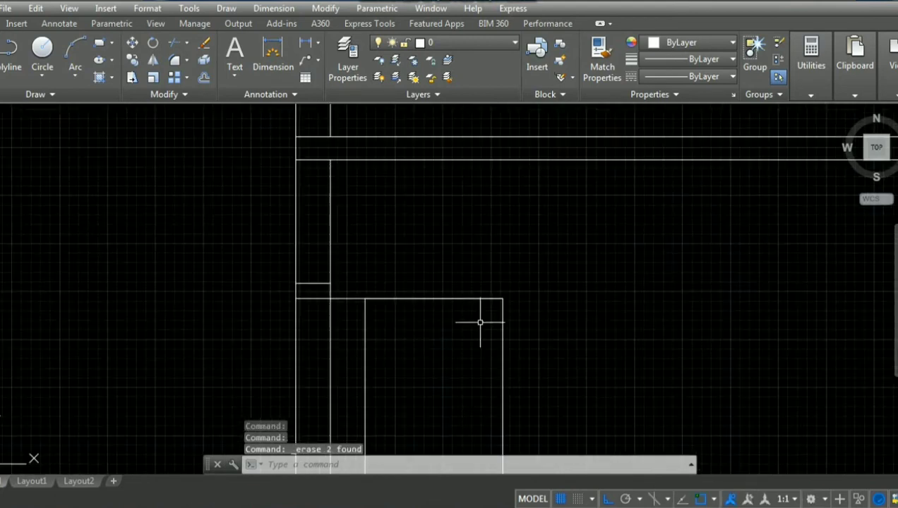
Try stretching the door's top line to the jamb, then cancel and undo it.
{"action": "left_click", "coordinate": [353, 298]}
{"action": "left_click", "coordinate": [296, 299]}
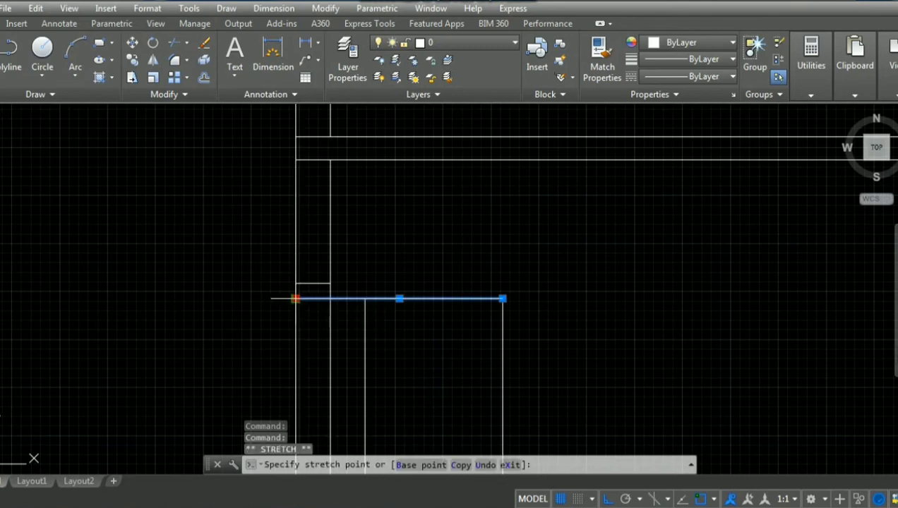
{"action": "left_click", "coordinate": [363, 298]}
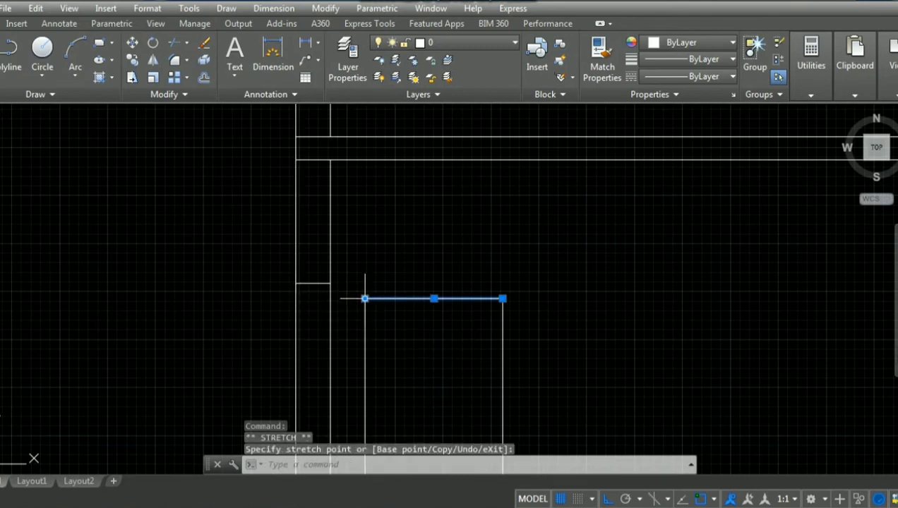
{"action": "key", "text": "Escape"}
{"action": "key", "text": "Escape"}
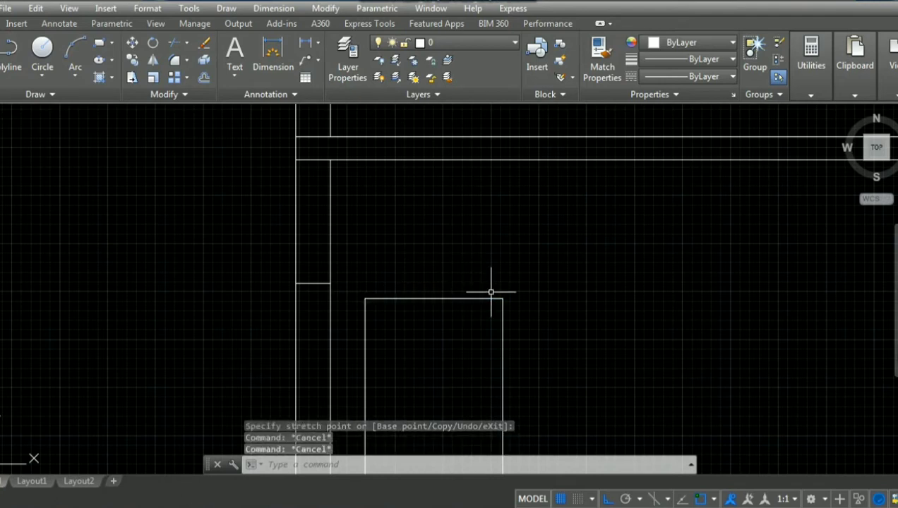
{"action": "key", "text": "ctrl+z"}
Trim the door-head line piece between the left column and the door jamb.
{"action": "type", "text": "tr"}
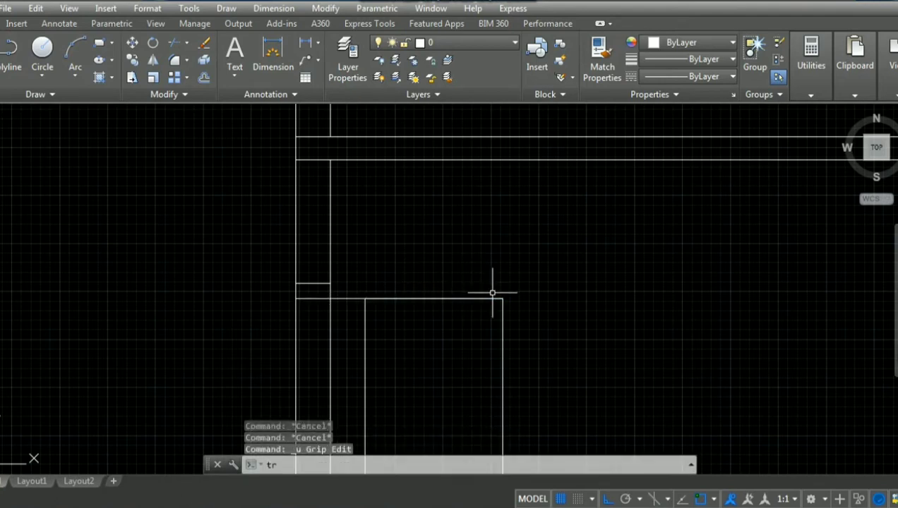
{"action": "key", "text": "Return"}
{"action": "left_click", "coordinate": [330, 299]}
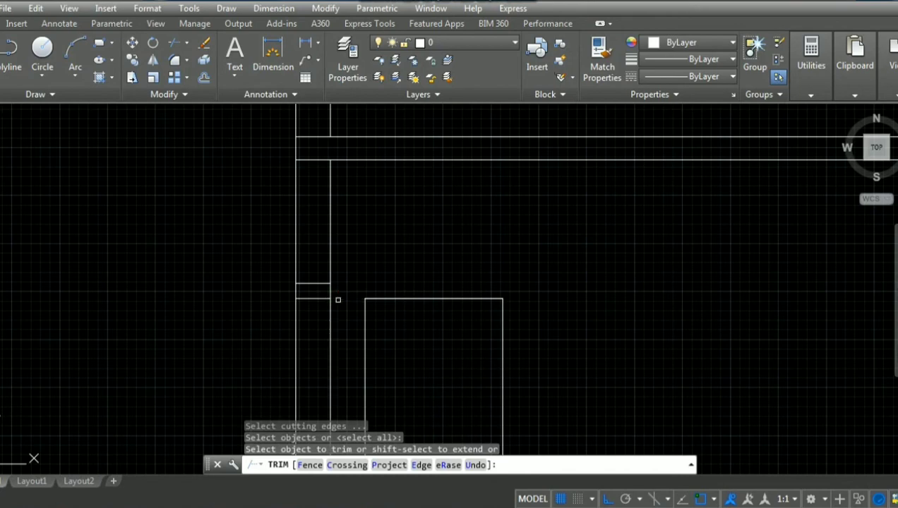
{"action": "key", "text": "Return"}
{"action": "key", "text": "Return"}
Restart TRIM with all lines accepted as cutting edges.
{"action": "scroll", "coordinate": [567, 344], "scroll_direction": "down", "scroll_amount": 4}
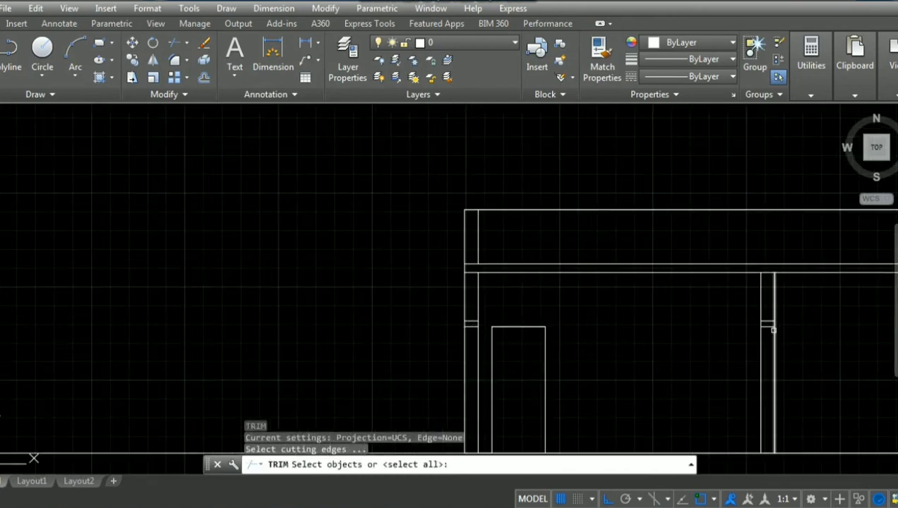
{"action": "scroll", "coordinate": [726, 382], "scroll_direction": "down", "scroll_amount": 4}
{"action": "scroll", "coordinate": [855, 362], "scroll_direction": "up", "scroll_amount": 2}
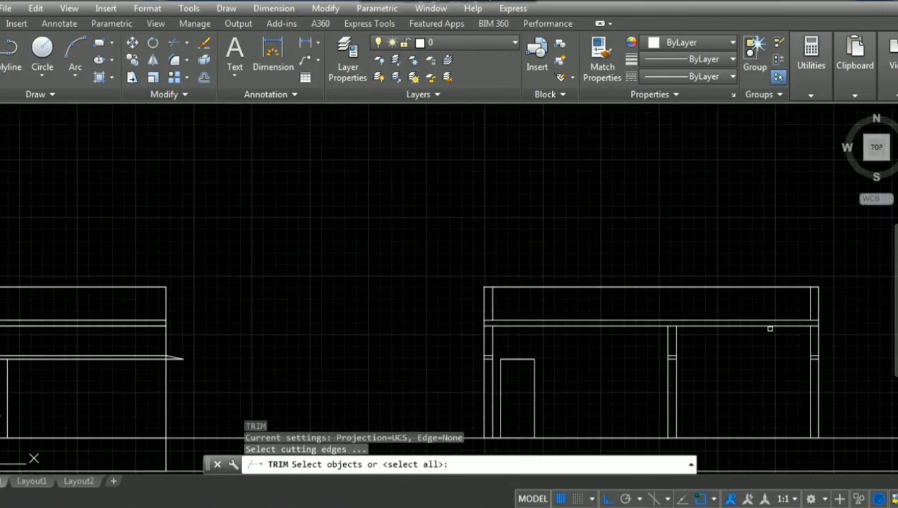
{"action": "scroll", "coordinate": [773, 369], "scroll_direction": "down", "scroll_amount": 1}
{"action": "scroll", "coordinate": [803, 389], "scroll_direction": "down", "scroll_amount": 1}
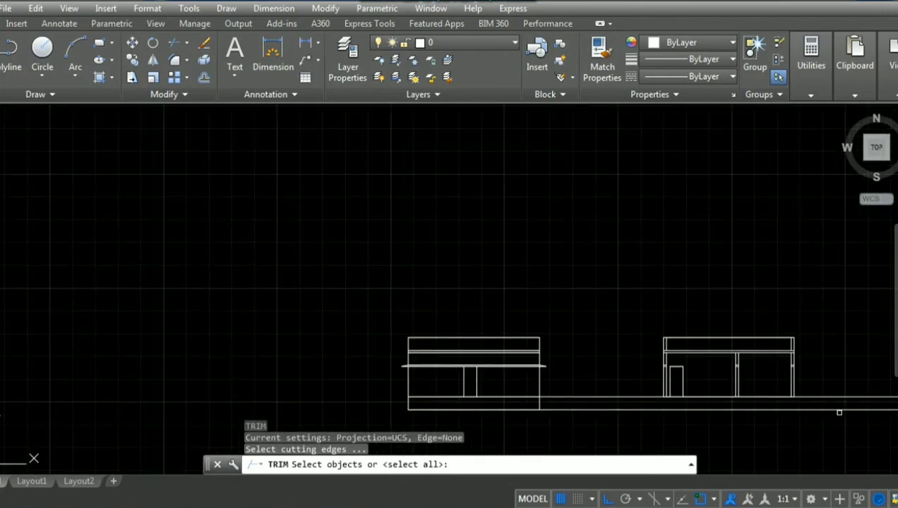
{"action": "scroll", "coordinate": [829, 416], "scroll_direction": "up", "scroll_amount": 2}
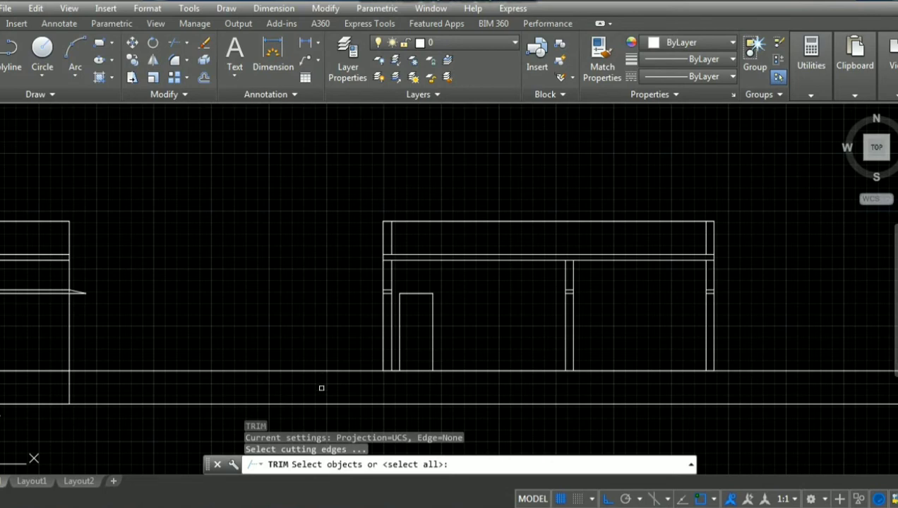
{"action": "key", "text": "Return"}
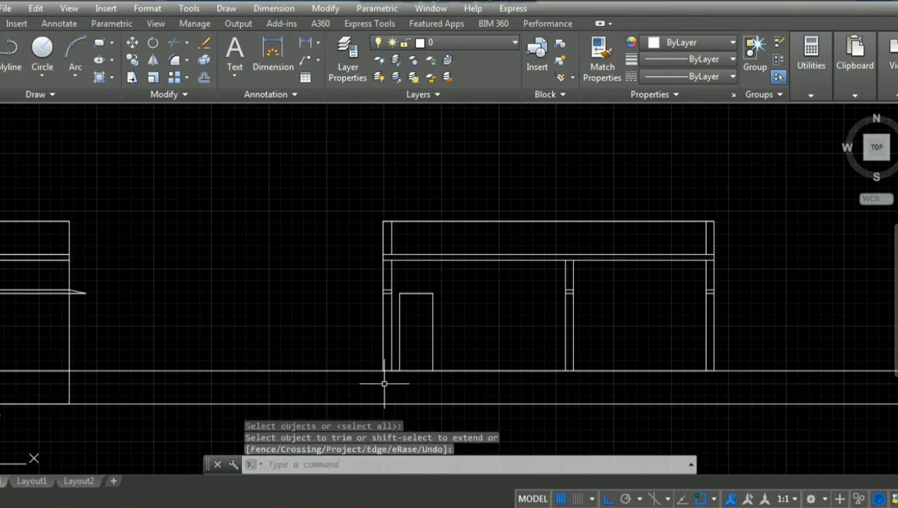
{"action": "scroll", "coordinate": [384, 400], "scroll_direction": "up", "scroll_amount": 2}
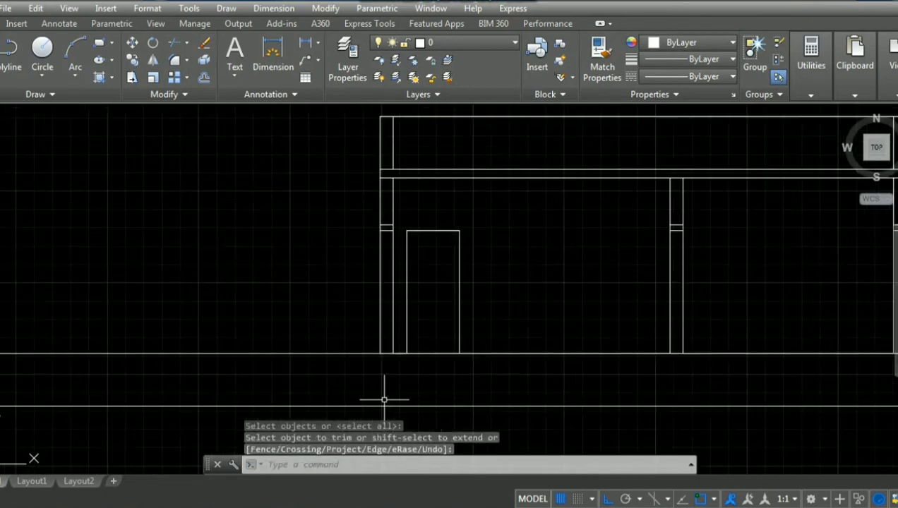
{"action": "scroll", "coordinate": [382, 390], "scroll_direction": "up", "scroll_amount": 4}
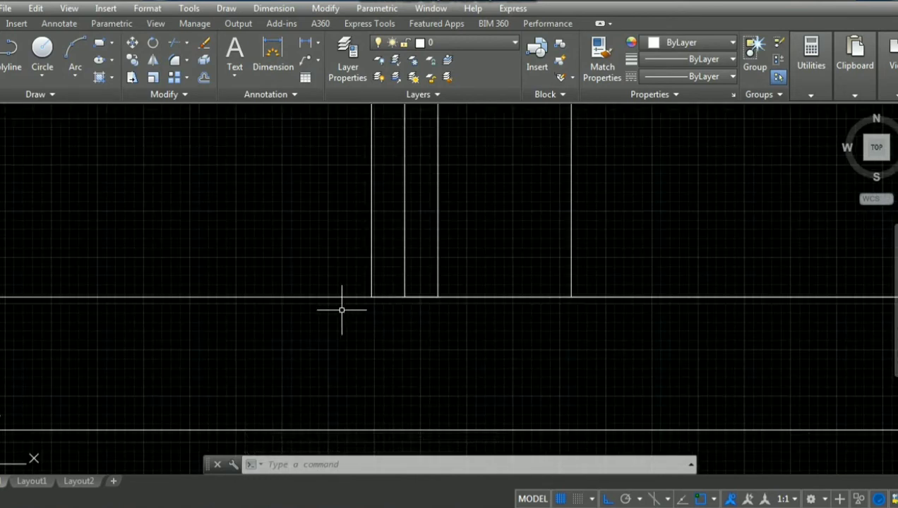
Begin a line and a 4" offset, cancelling both.
{"action": "type", "text": "l"}
{"action": "key", "text": "Return"}
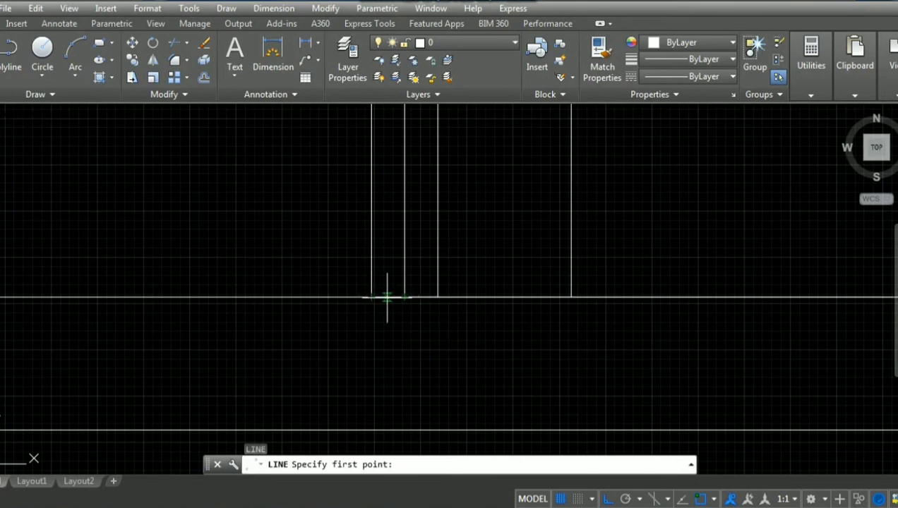
{"action": "scroll", "coordinate": [385, 296], "scroll_direction": "up", "scroll_amount": 4}
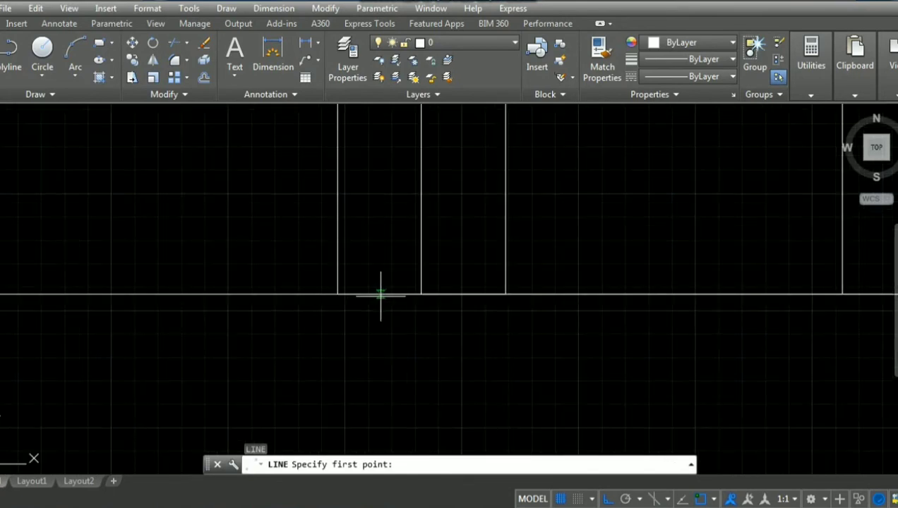
{"action": "key", "text": "Escape"}
{"action": "key", "text": "Escape"}
{"action": "key", "text": "Escape"}
{"action": "key", "text": "Escape"}
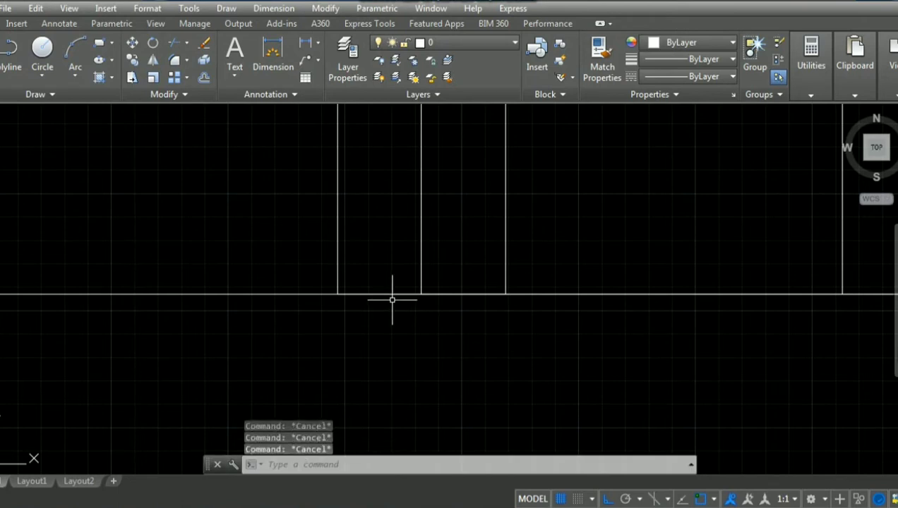
{"action": "type", "text": "o"}
{"action": "key", "text": "Return"}
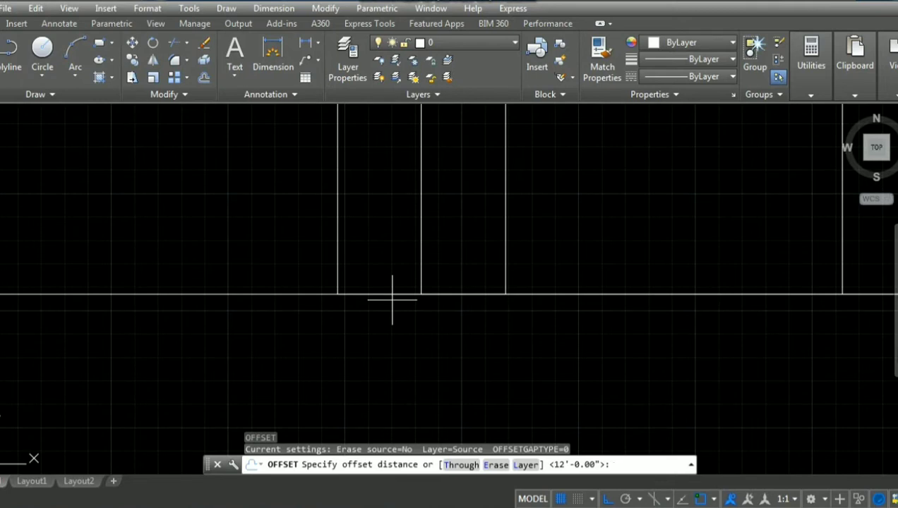
{"action": "key", "text": "Return"}
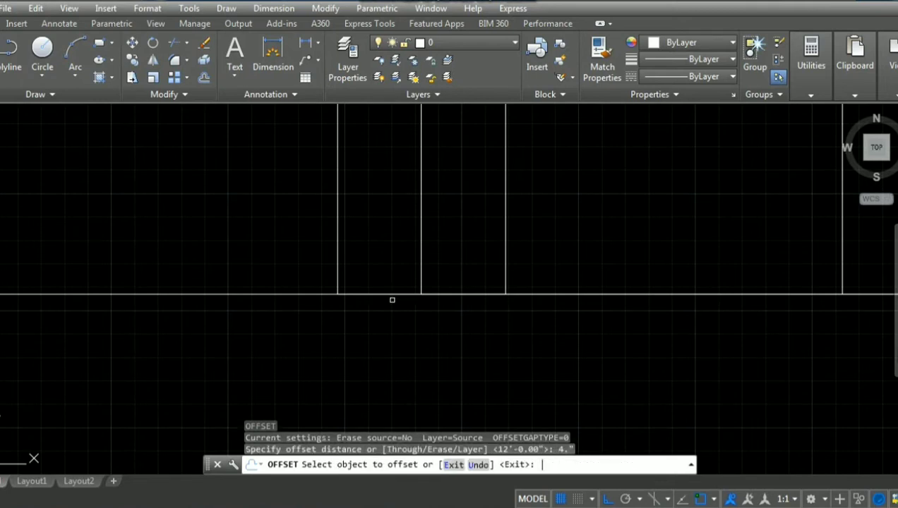
{"action": "key", "text": "Escape"}
{"action": "key", "text": "Escape"}
{"action": "key", "text": "Escape"}
{"action": "key", "text": "Escape"}
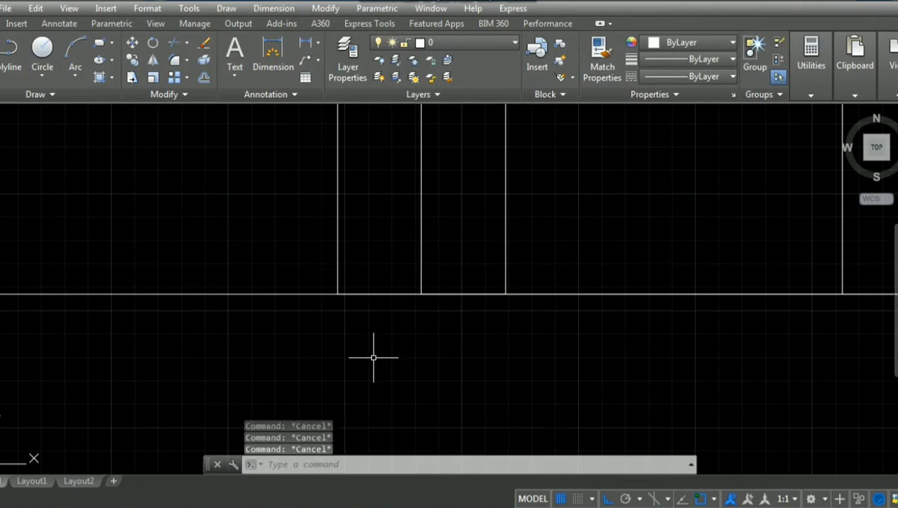
Draw a 4.5" vertical line down from the column's base corner.
{"action": "type", "text": "l"}
{"action": "key", "text": "Return"}
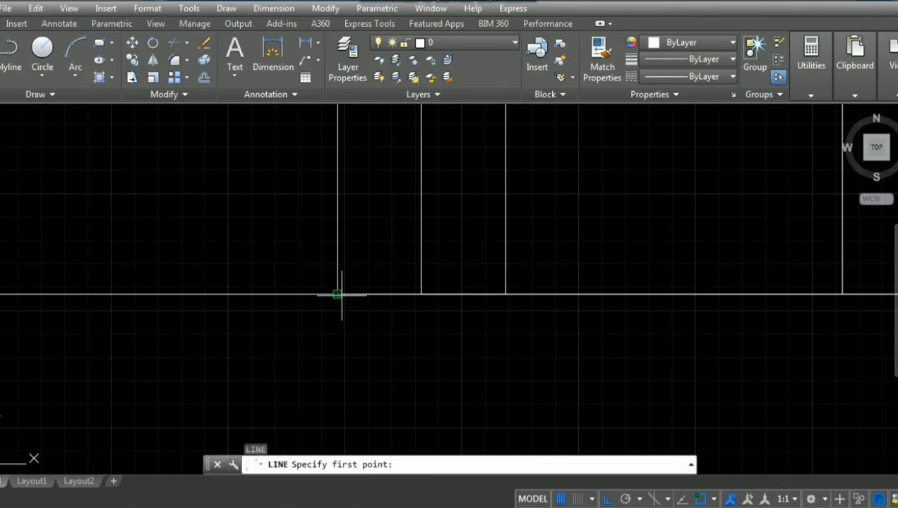
{"action": "left_click", "coordinate": [338, 293]}
{"action": "type", "text": "4.5\""}
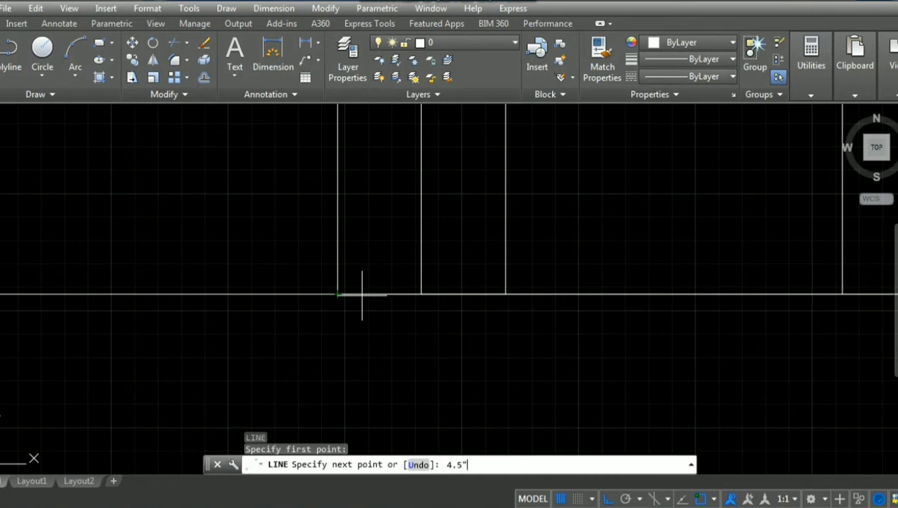
{"action": "key", "text": "Return"}
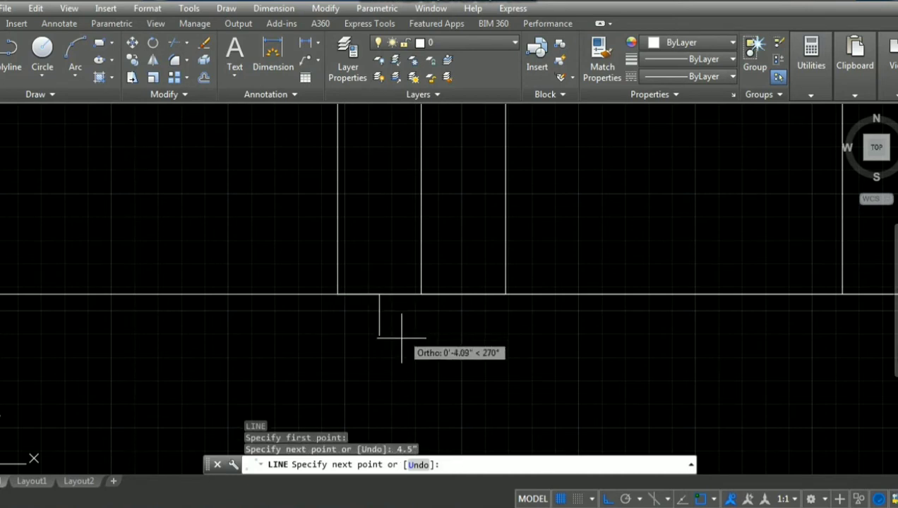
{"action": "scroll", "coordinate": [389, 360], "scroll_direction": "down", "scroll_amount": 2}
{"action": "scroll", "coordinate": [391, 358], "scroll_direction": "down", "scroll_amount": 1}
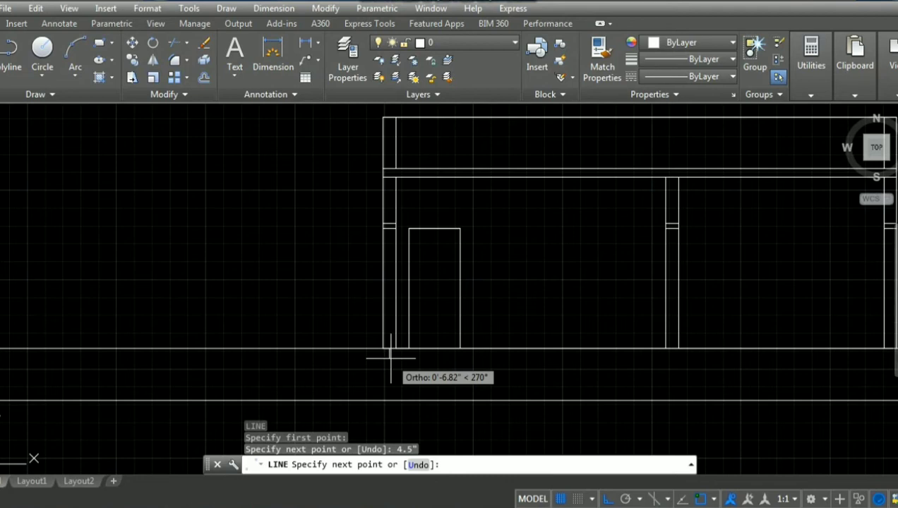
{"action": "scroll", "coordinate": [387, 402], "scroll_direction": "down", "scroll_amount": 2}
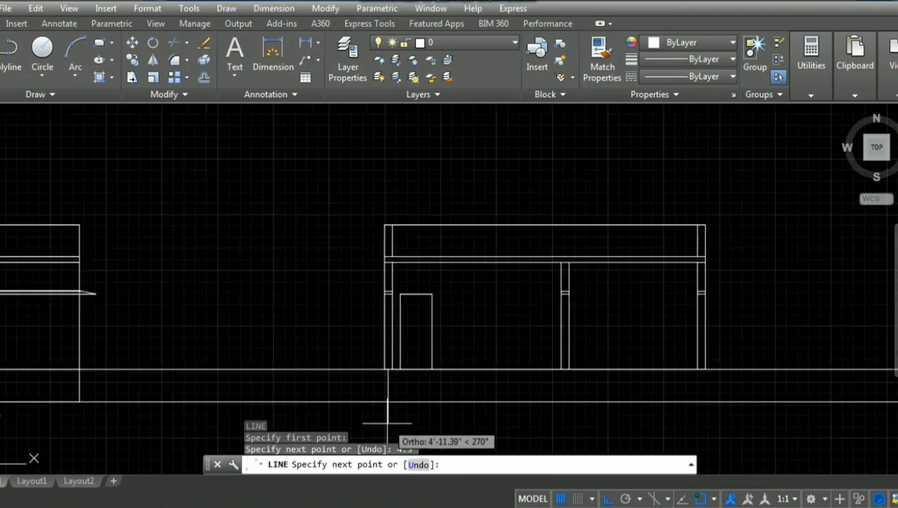
{"action": "key", "text": "Return"}
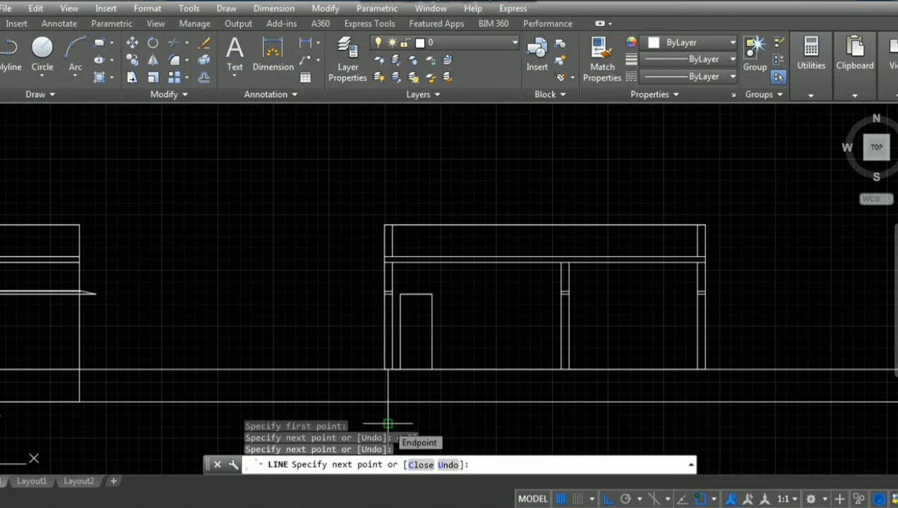
Start a new line from the wall base.
{"action": "key", "text": "Return"}
{"action": "key", "text": "Return"}
{"action": "left_click", "coordinate": [387, 424]}
{"action": "scroll", "coordinate": [381, 372], "scroll_direction": "up", "scroll_amount": 4}
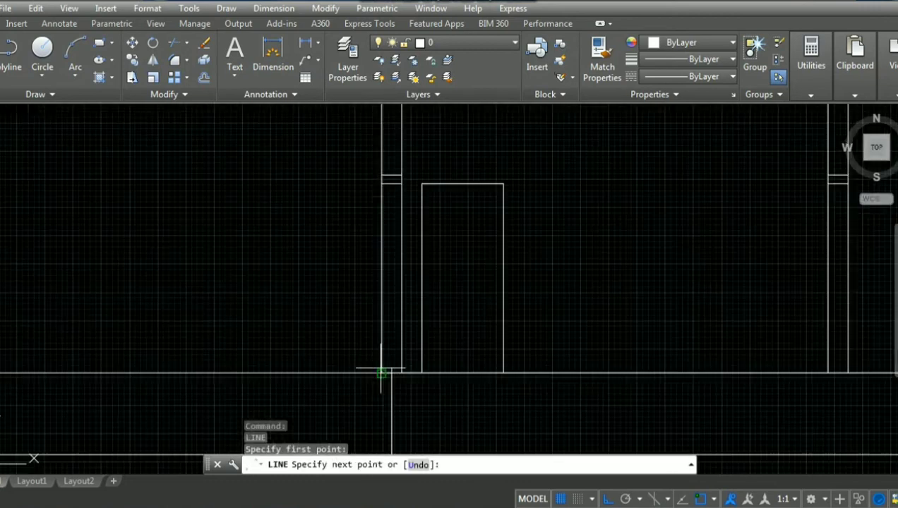
{"action": "key", "text": "Return"}
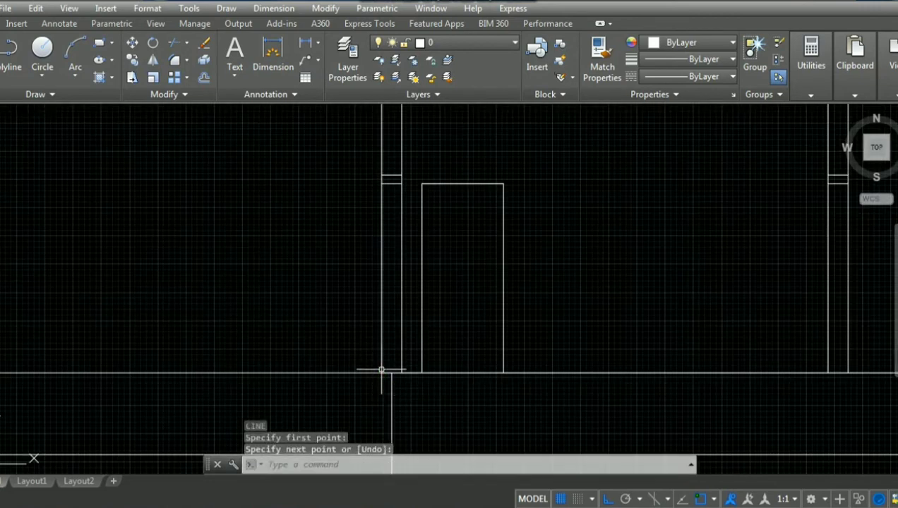
Start the footing at the column line's lower end: 1'6" right, then 9" up.
{"action": "scroll", "coordinate": [402, 378], "scroll_direction": "down", "scroll_amount": 2}
{"action": "scroll", "coordinate": [424, 388], "scroll_direction": "up", "scroll_amount": 2}
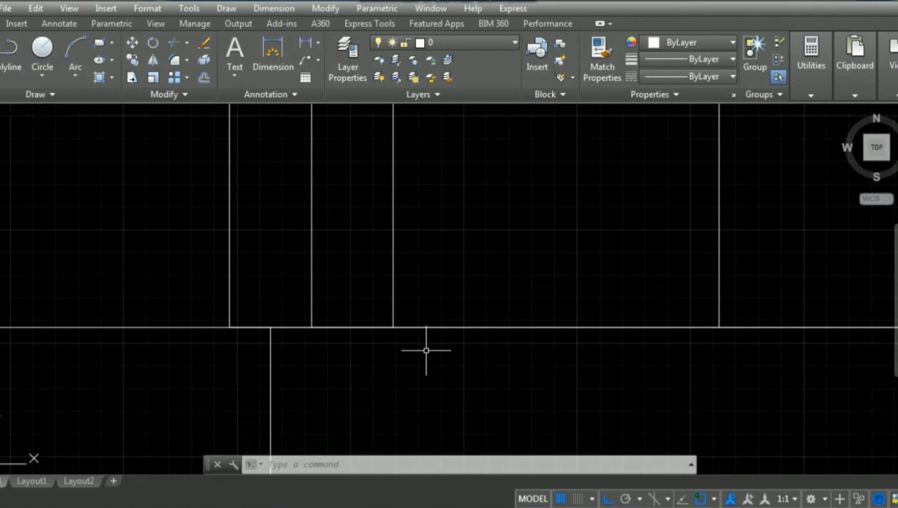
{"action": "scroll", "coordinate": [425, 351], "scroll_direction": "down", "scroll_amount": 1}
{"action": "scroll", "coordinate": [425, 350], "scroll_direction": "down", "scroll_amount": 1}
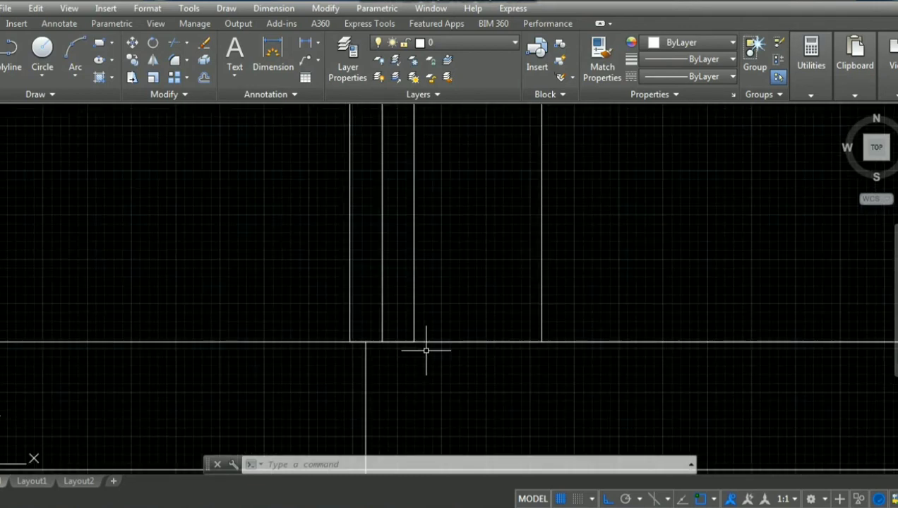
{"action": "scroll", "coordinate": [426, 350], "scroll_direction": "up", "scroll_amount": 3}
{"action": "scroll", "coordinate": [426, 350], "scroll_direction": "down", "scroll_amount": 2}
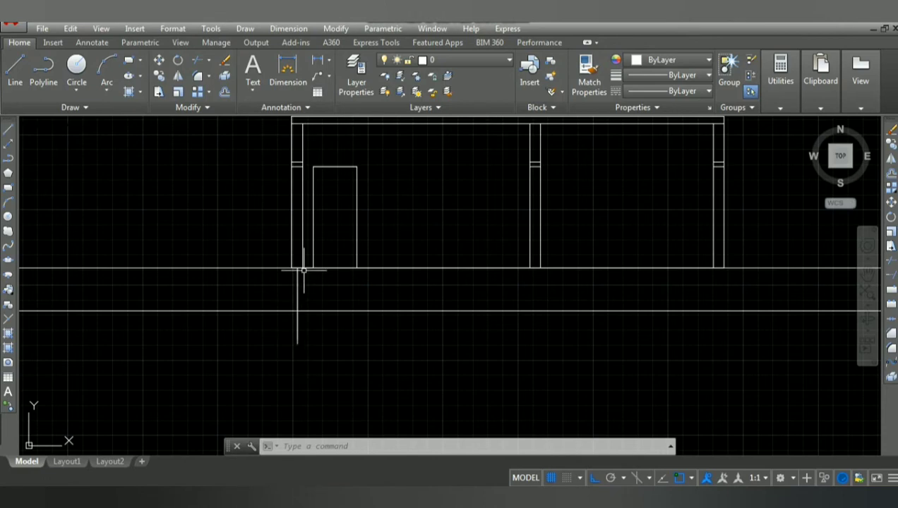
{"action": "type", "text": "l"}
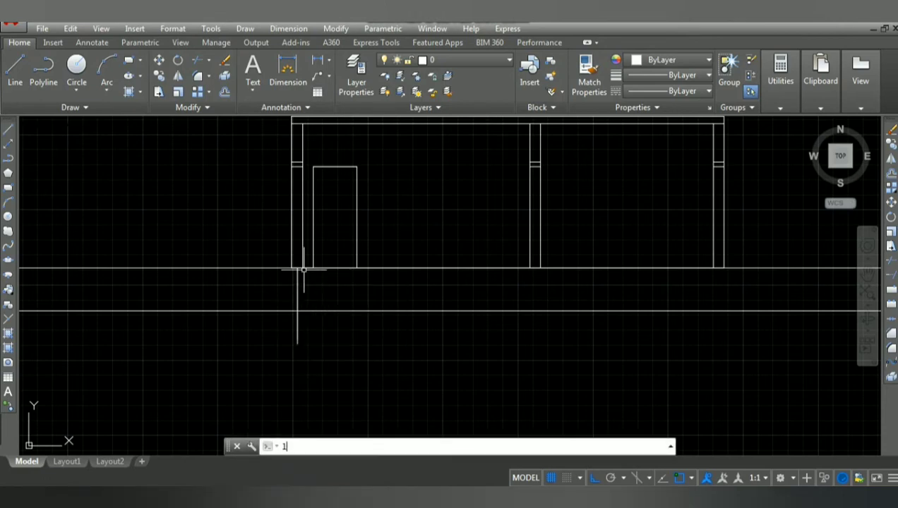
{"action": "key", "text": "Return"}
{"action": "left_click", "coordinate": [297, 345]}
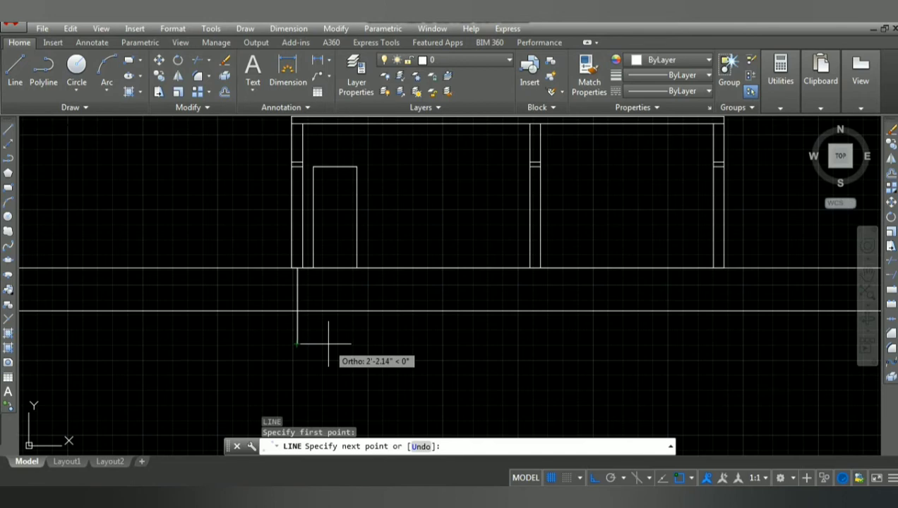
{"action": "type", "text": "1'6\""}
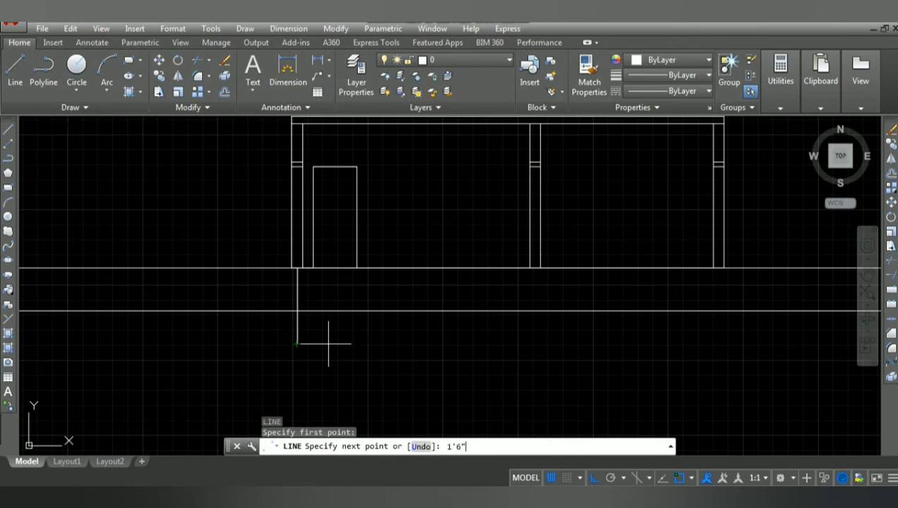
{"action": "key", "text": "Return"}
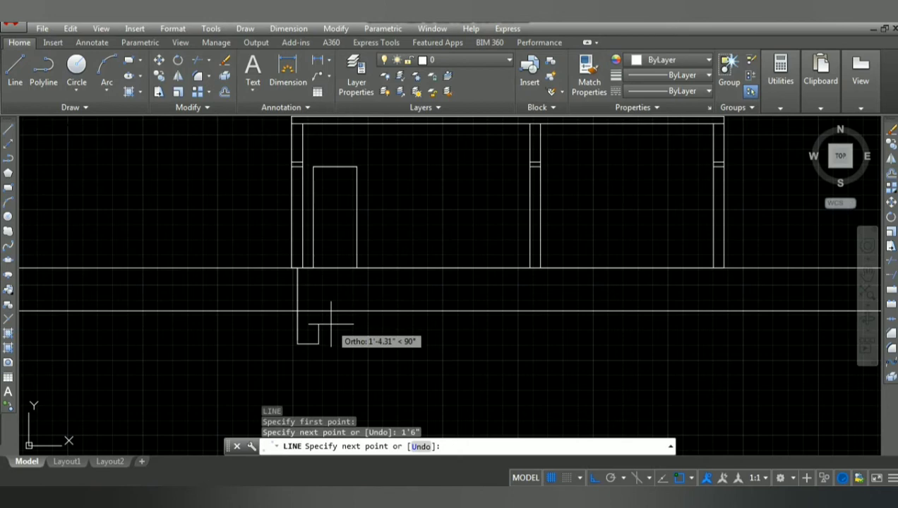
{"action": "type", "text": "9"}
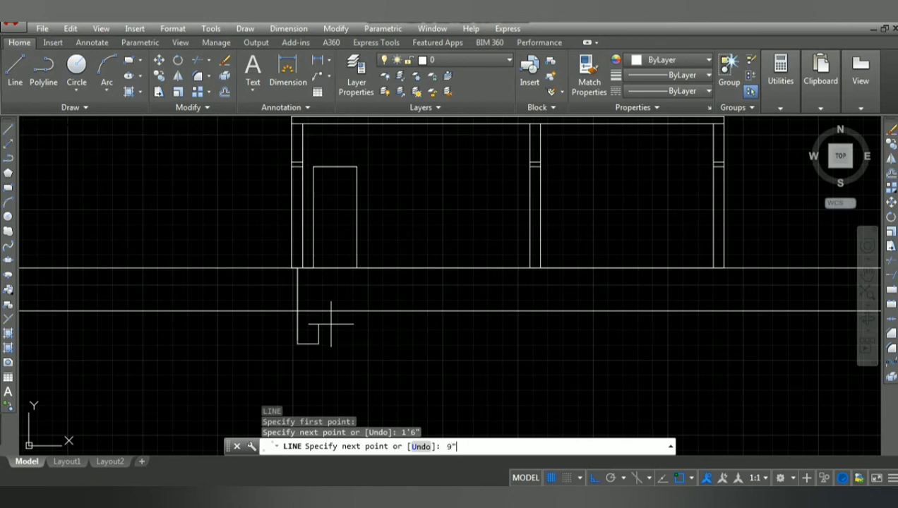
{"action": "key", "text": "Return"}
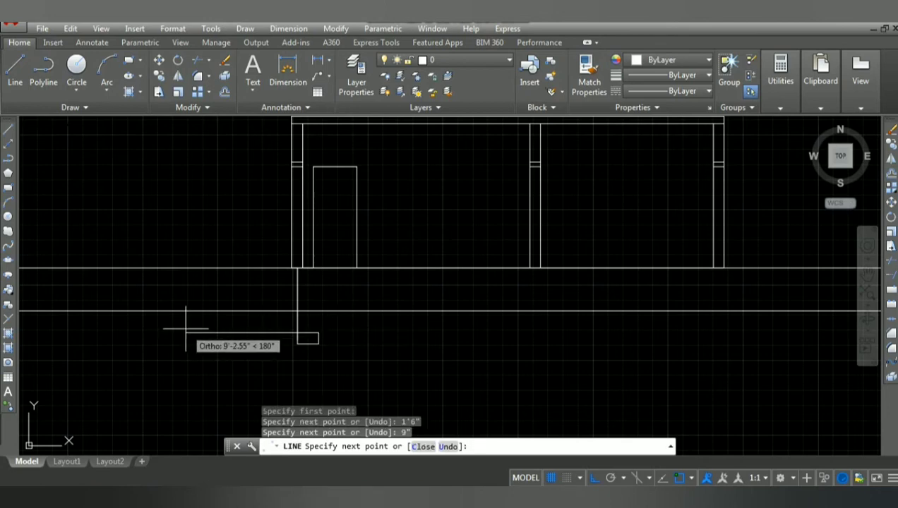
Complete the footing rectangle with 3' left, 9" down and 3' right segments.
{"action": "type", "text": "3"}
{"action": "key", "text": "Return"}
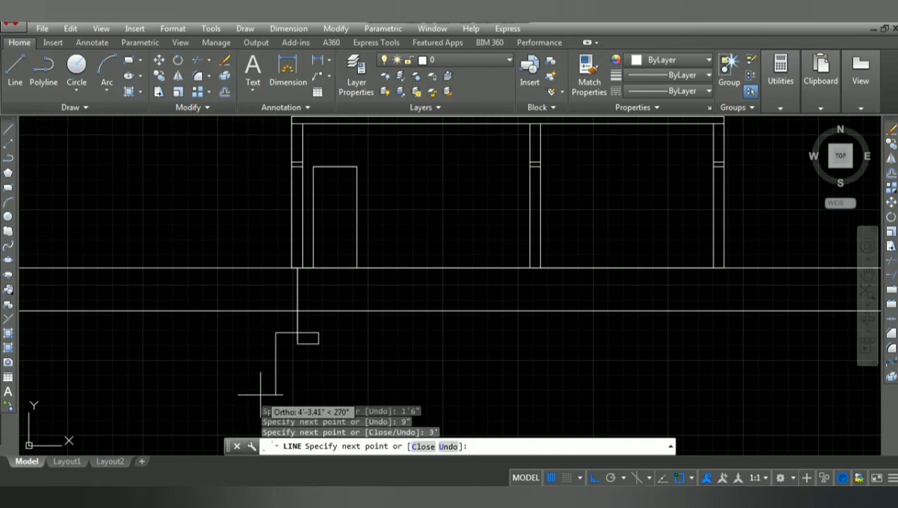
{"action": "type", "text": "9"}
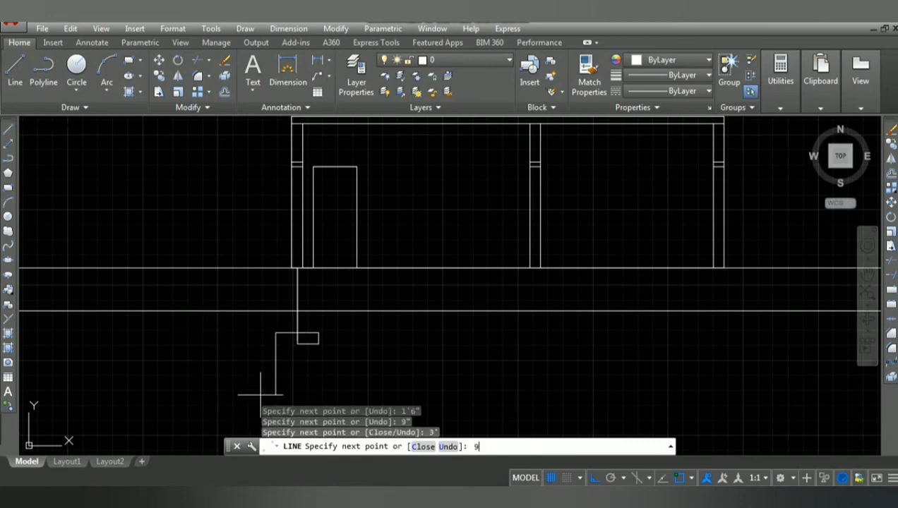
{"action": "key", "text": "Return"}
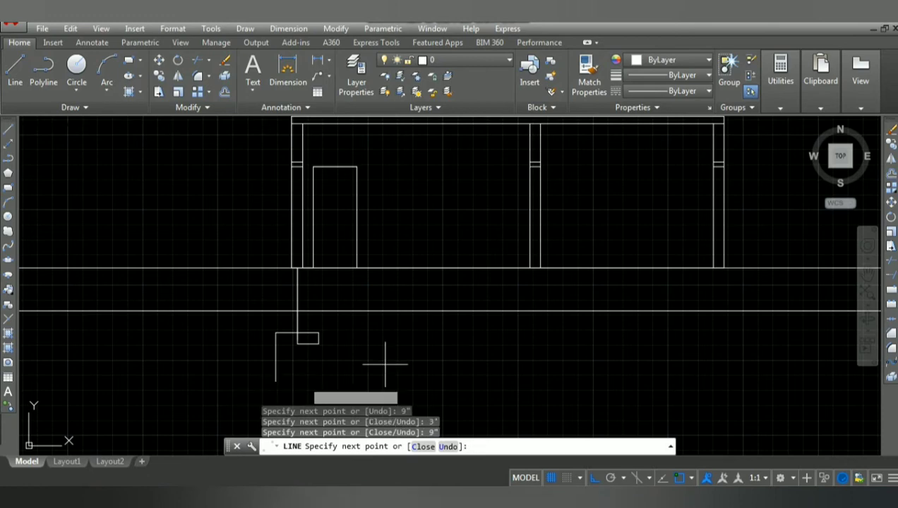
{"action": "type", "text": "3'"}
{"action": "key", "text": "Return"}
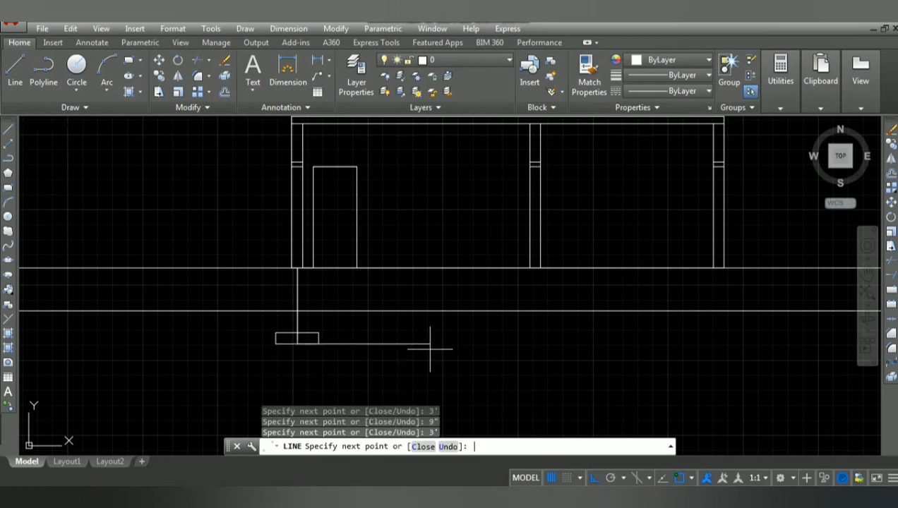
{"action": "key", "text": "Return"}
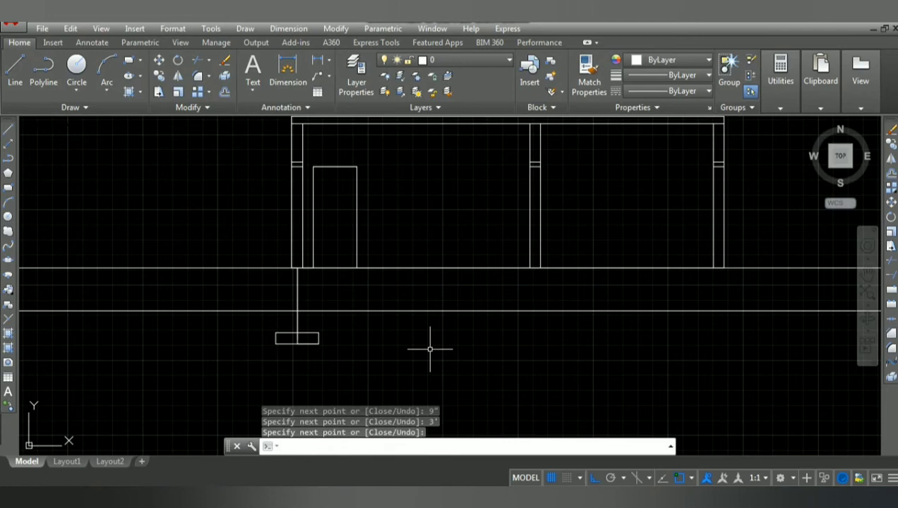
{"action": "key", "text": "Escape"}
{"action": "key", "text": "Escape"}
{"action": "type", "text": "l"}
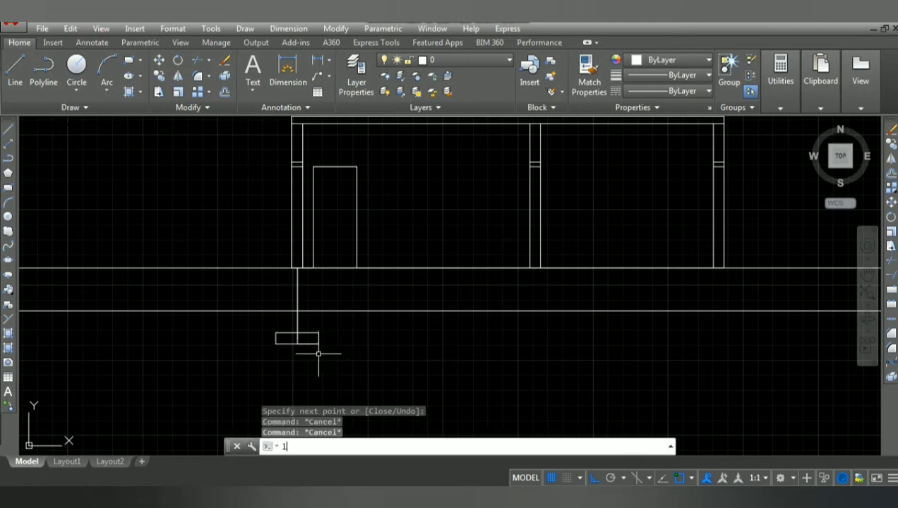
{"action": "key", "text": "Return"}
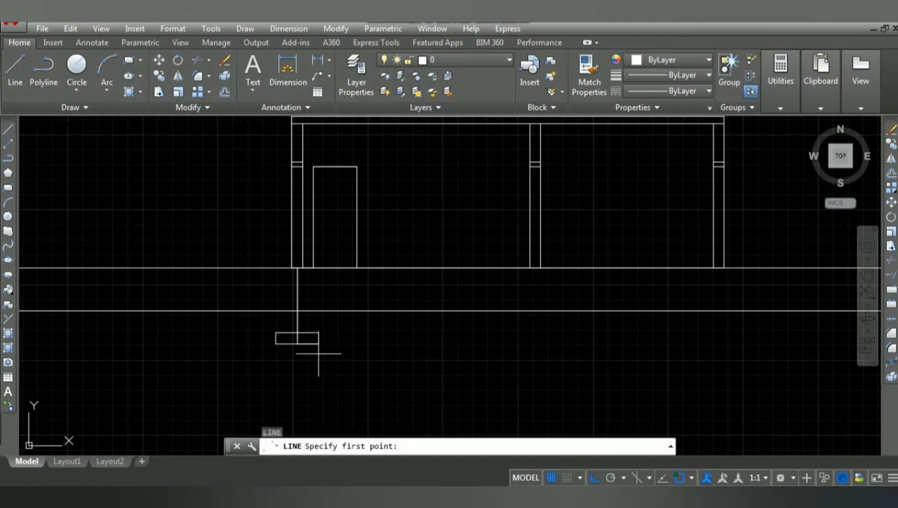
Outline the step from the footing's top midpoint: 1'3" right, 1'6" up, 2'6" left, 1'6" down.
{"action": "scroll", "coordinate": [295, 345], "scroll_direction": "up", "scroll_amount": 2}
{"action": "scroll", "coordinate": [295, 345], "scroll_direction": "up", "scroll_amount": 2}
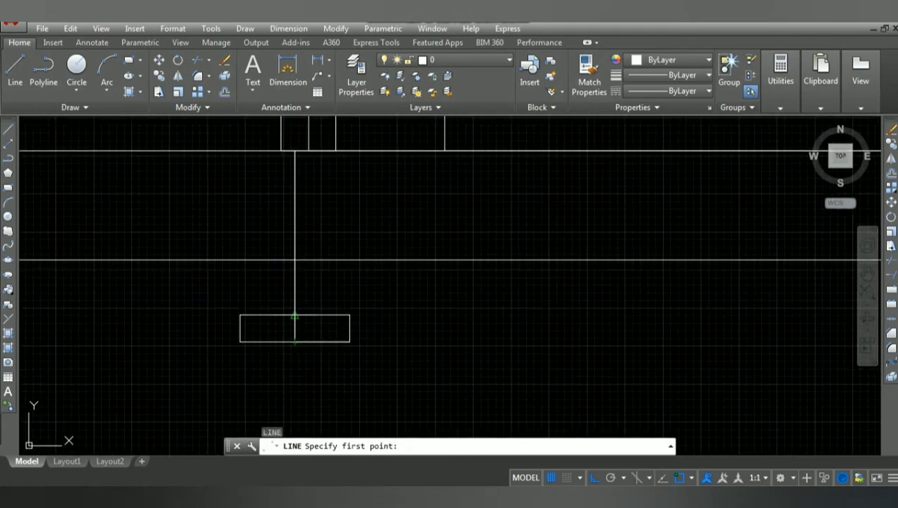
{"action": "left_click", "coordinate": [296, 316]}
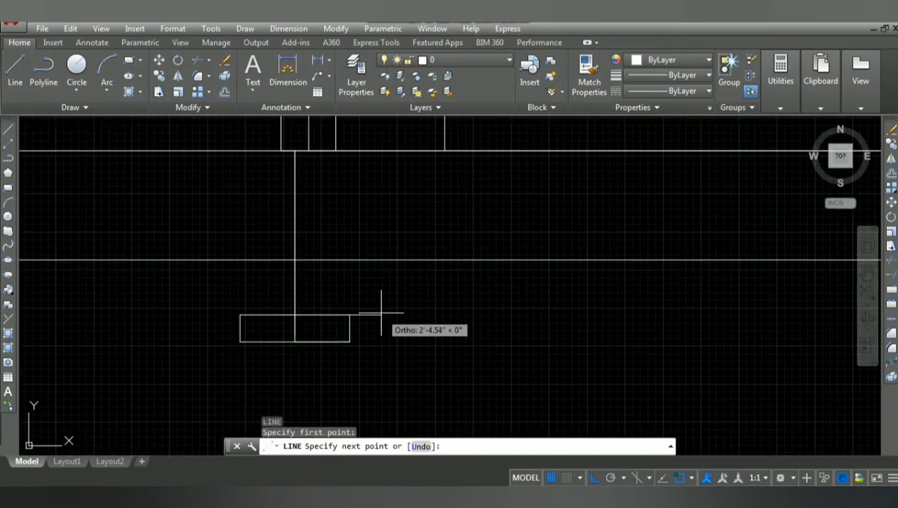
{"action": "type", "text": "1'3\""}
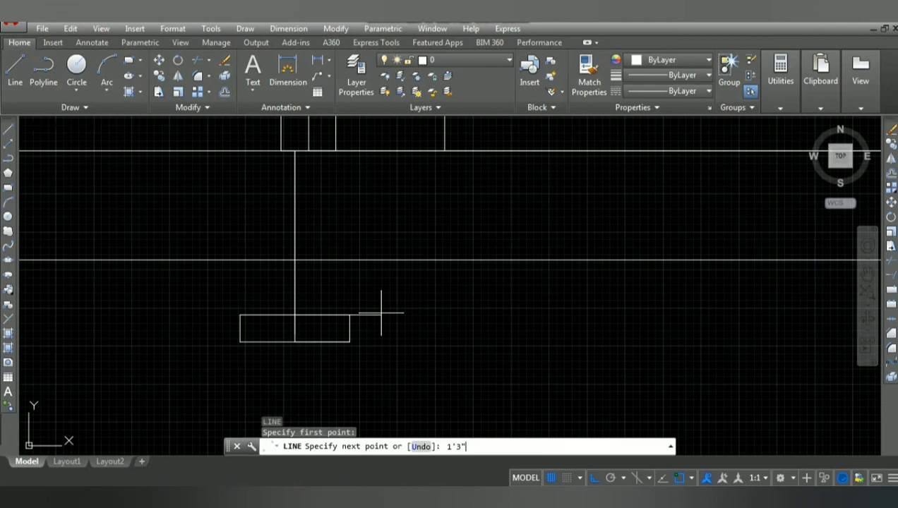
{"action": "key", "text": "Return"}
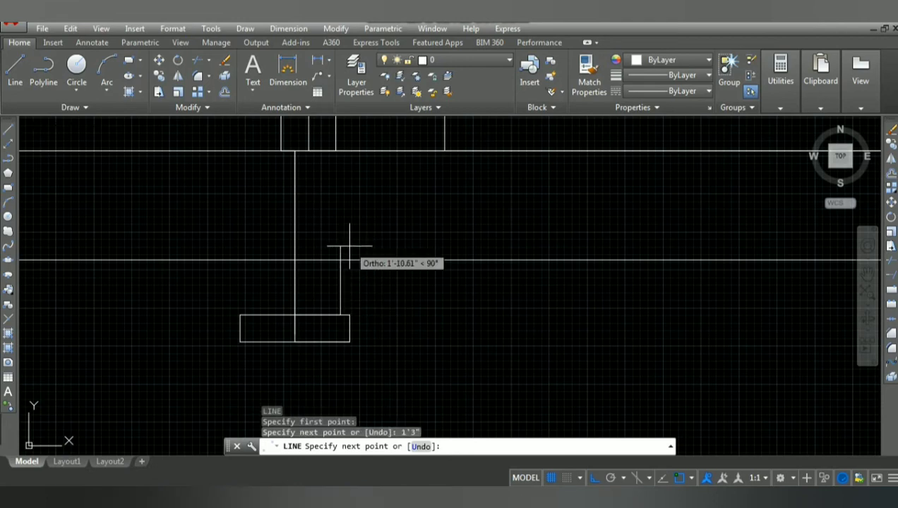
{"action": "type", "text": "1'6\""}
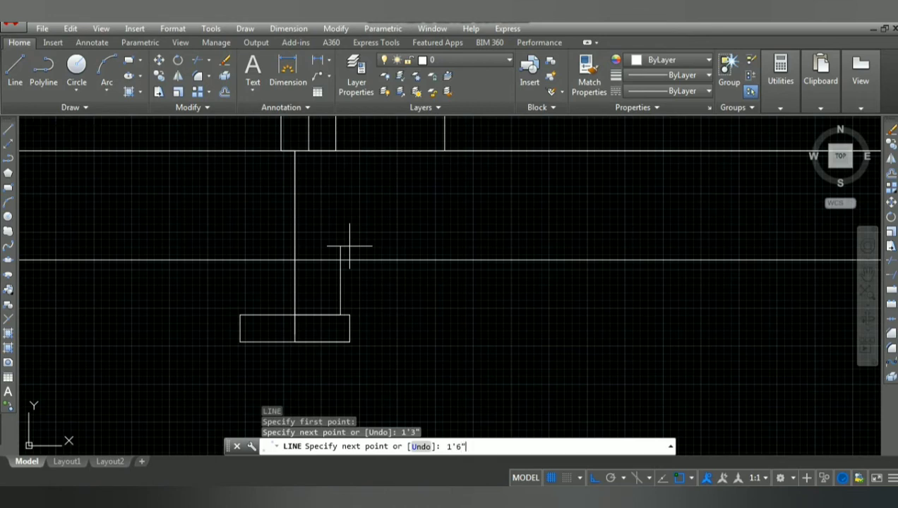
{"action": "key", "text": "Return"}
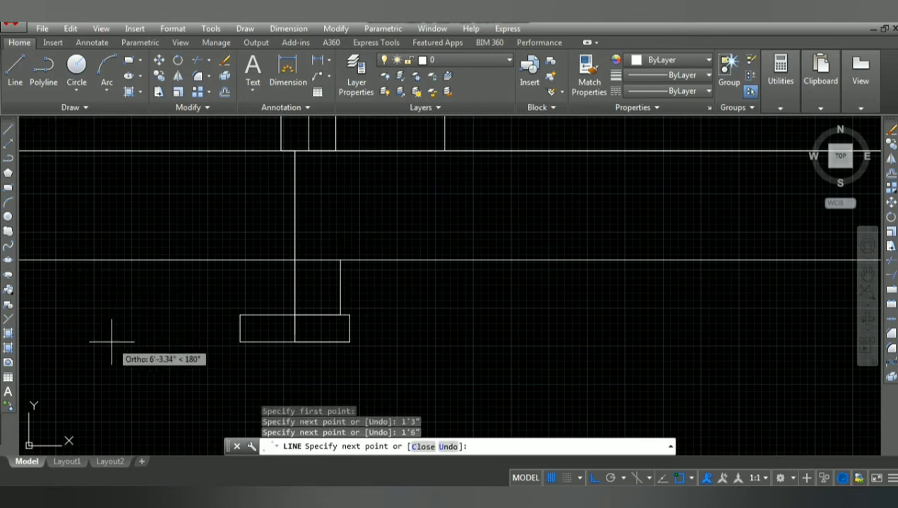
{"action": "type", "text": "2'6\""}
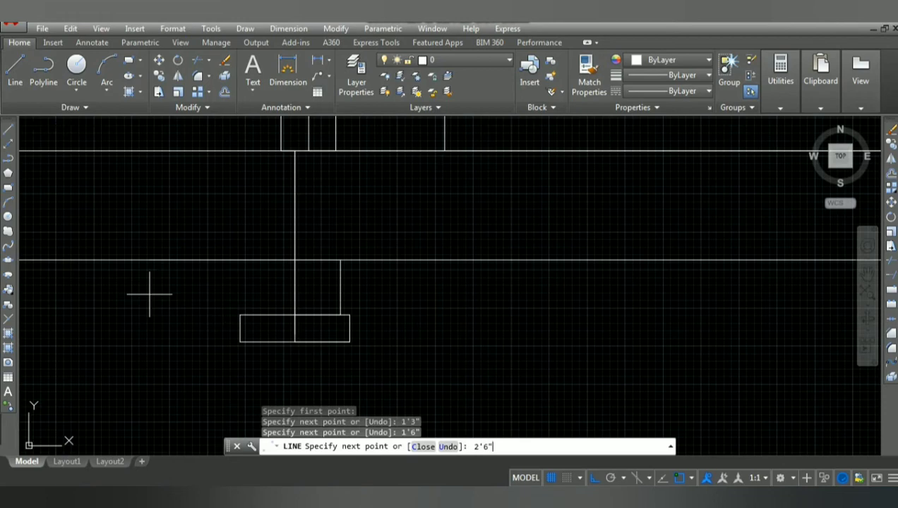
{"action": "key", "text": "Return"}
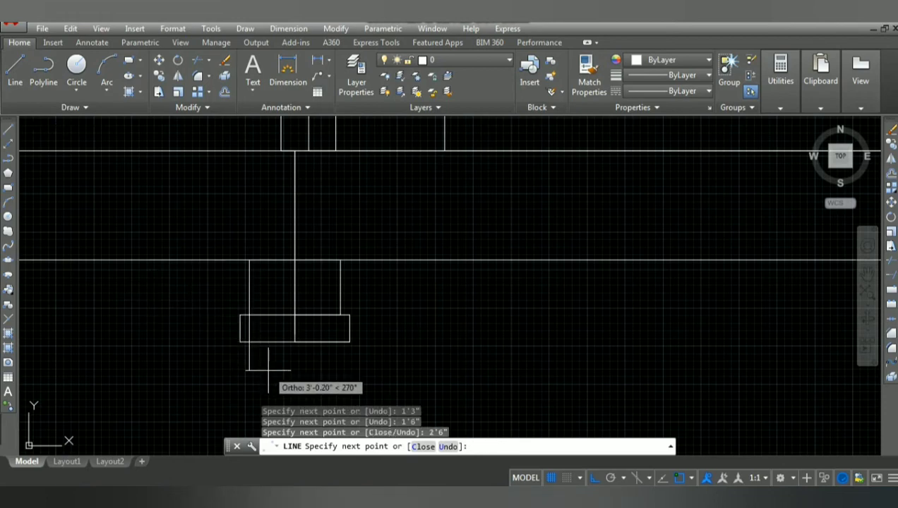
{"action": "type", "text": "1'6\""}
{"action": "key", "text": "Return"}
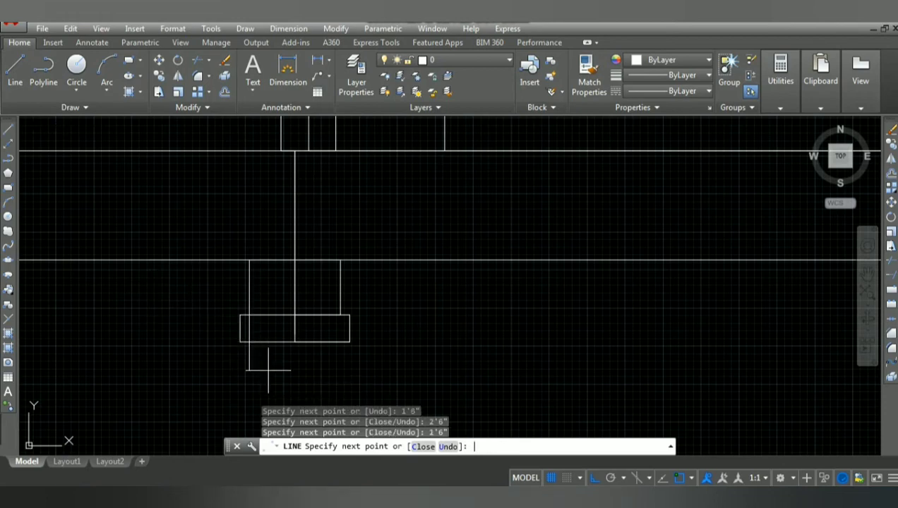
{"action": "key", "text": "Return"}
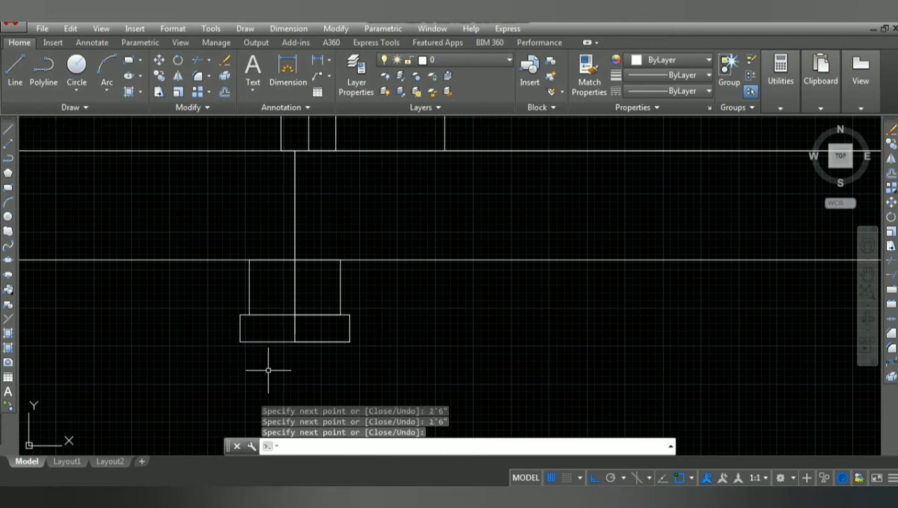
{"action": "type", "text": "1"}
{"action": "key", "text": "Return"}
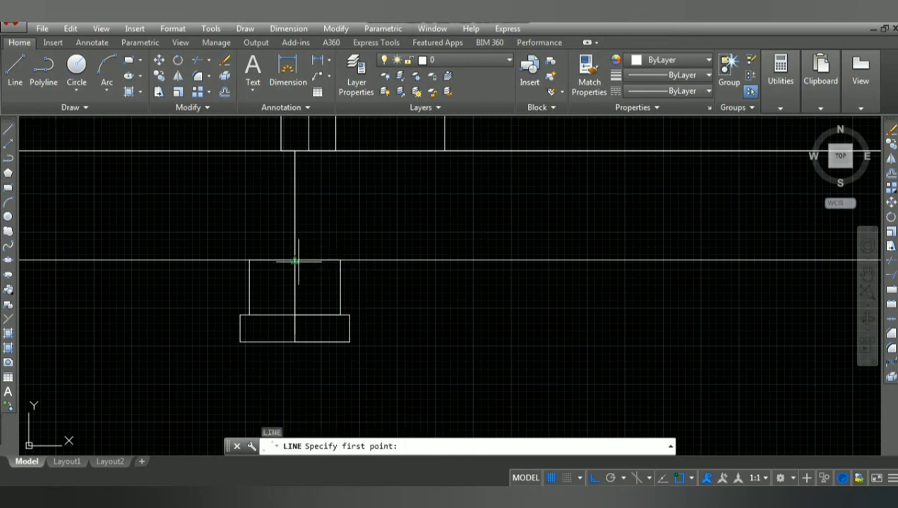
Outline the 2'-wide top step with 1', 1'6", 2' and 1'6" segments.
{"action": "left_click", "coordinate": [295, 262]}
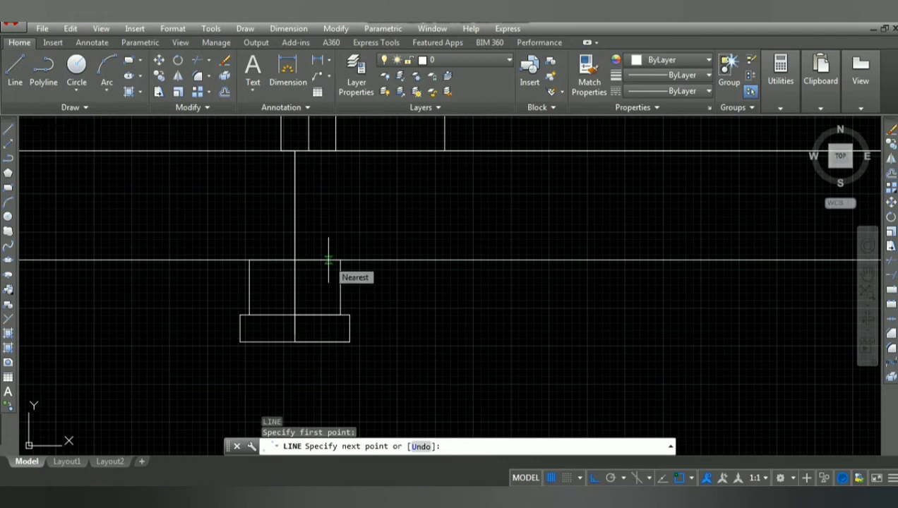
{"action": "type", "text": "1'"}
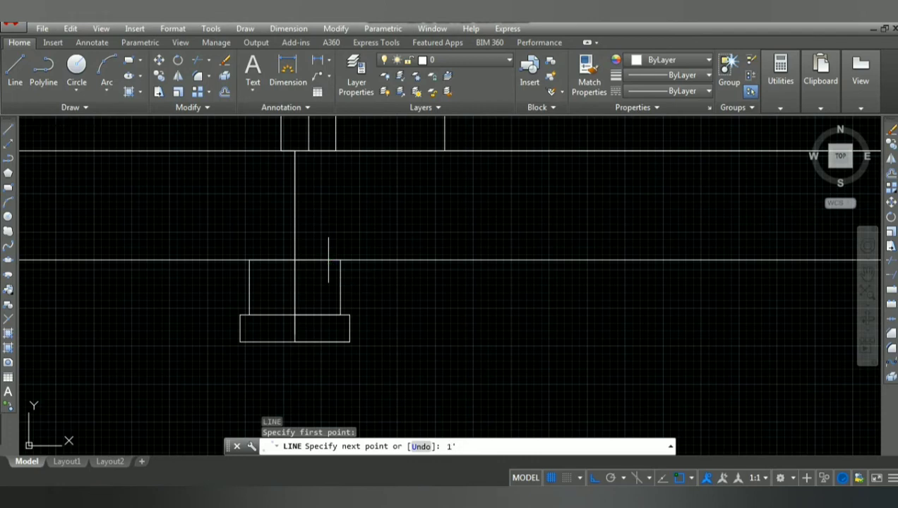
{"action": "key", "text": "Return"}
{"action": "type", "text": "1"}
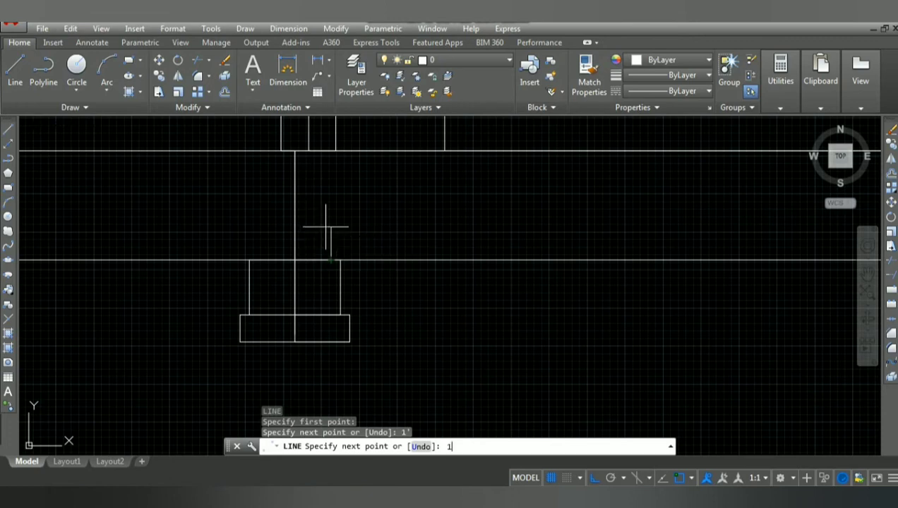
{"action": "key", "text": "Return"}
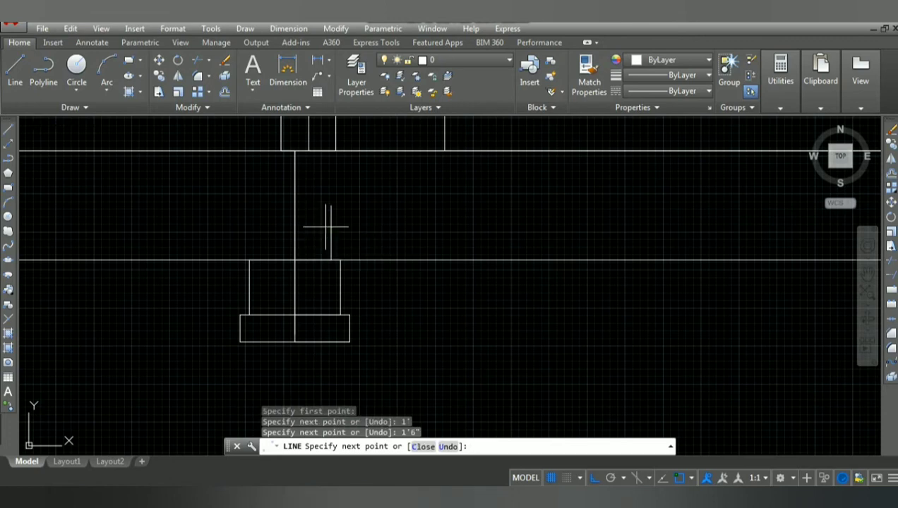
{"action": "type", "text": "2'"}
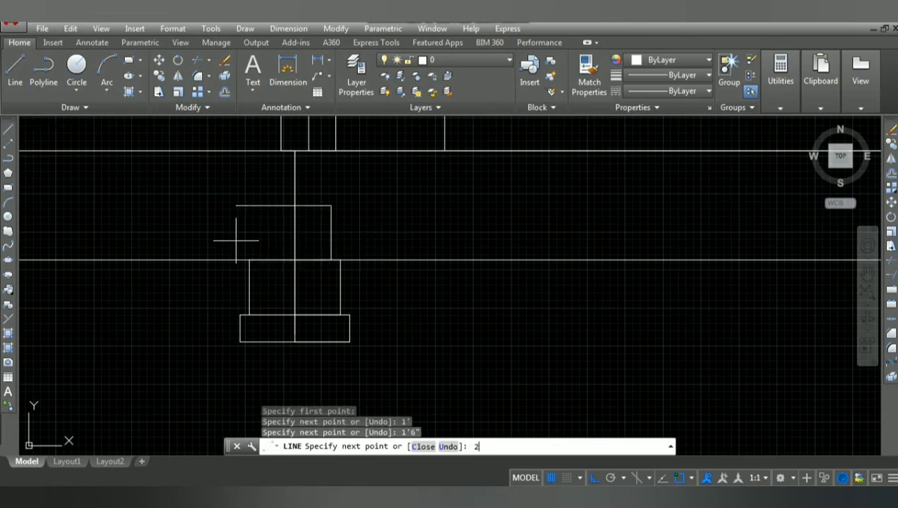
{"action": "key", "text": "Return"}
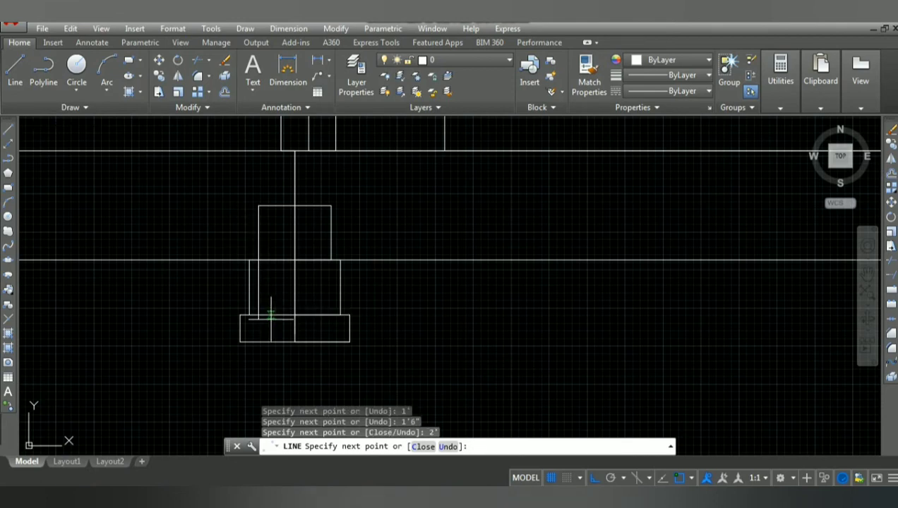
{"action": "type", "text": "1'6"}
{"action": "key", "text": "Return"}
{"action": "key", "text": "Escape"}
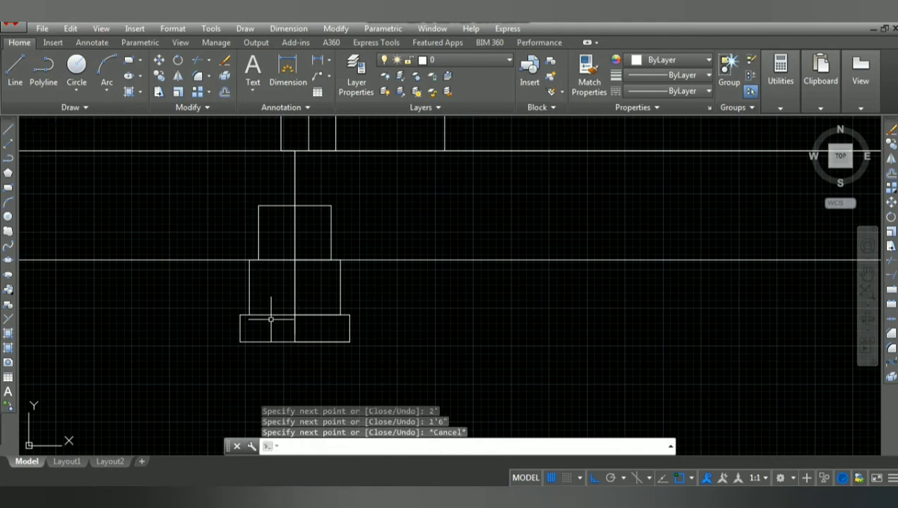
{"action": "type", "text": "l"}
{"action": "key", "text": "Return"}
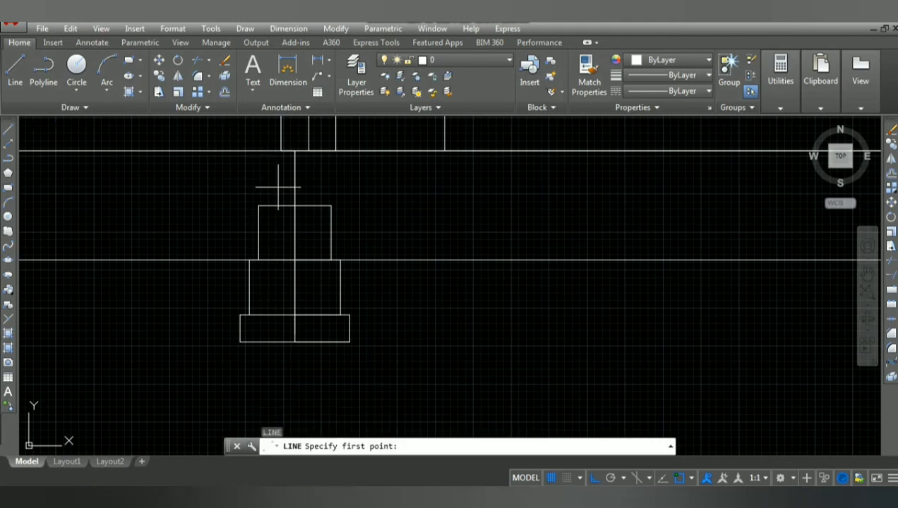
Draw the column line from the top step with .5', 3", 1'6", 1'6", 1'6" segments.
{"action": "left_click", "coordinate": [295, 207]}
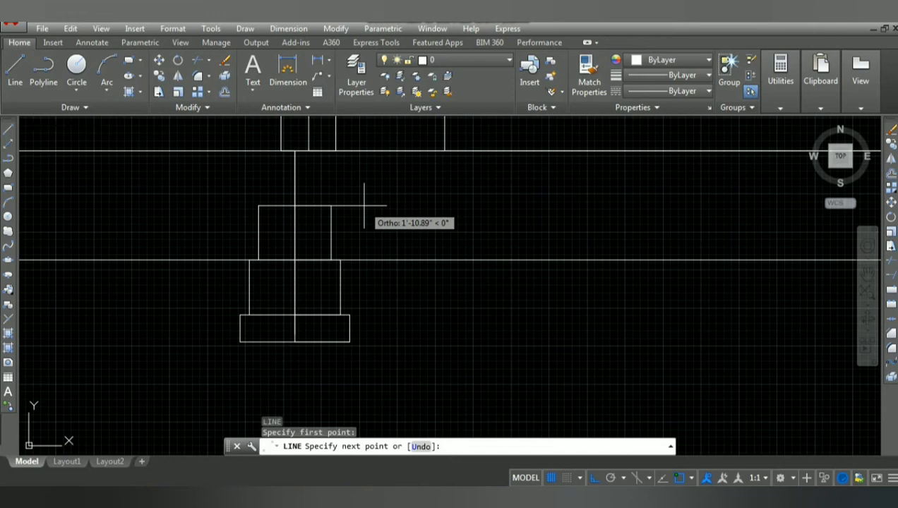
{"action": "type", "text": ".5'"}
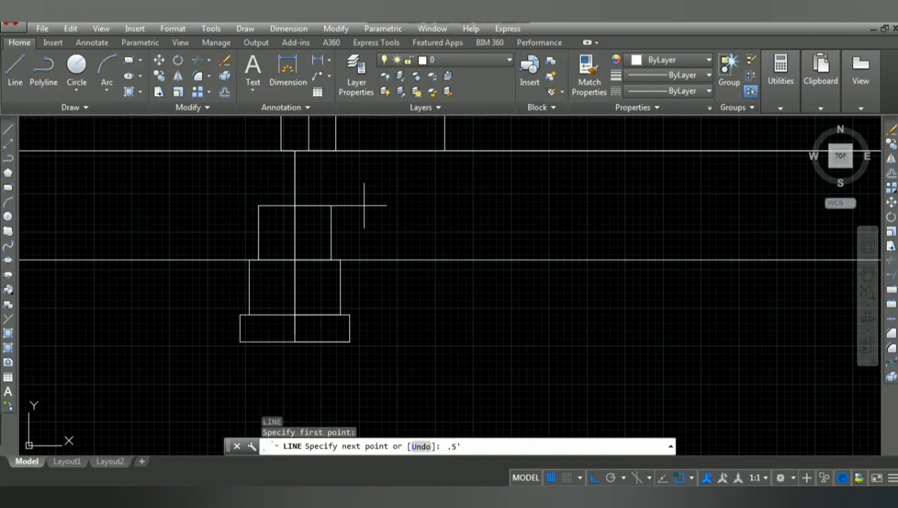
{"action": "key", "text": "Return"}
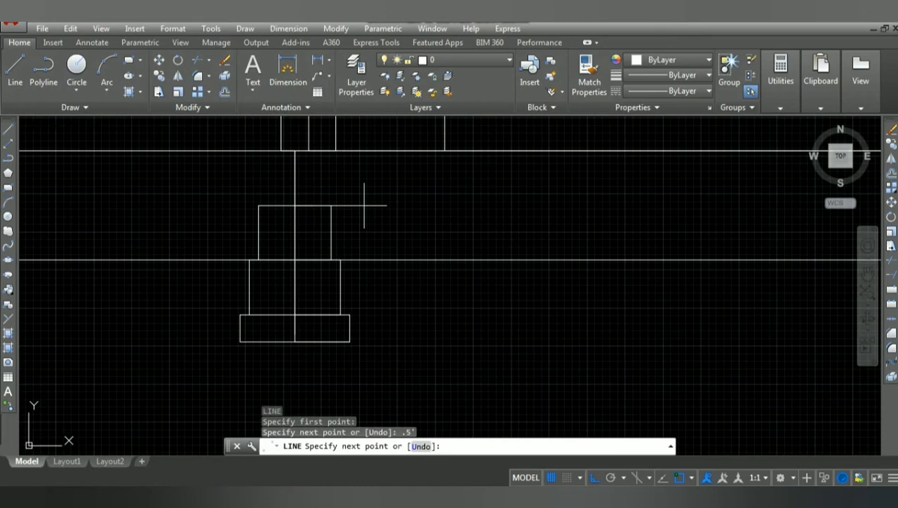
{"action": "type", "text": "3\""}
{"action": "key", "text": "Return"}
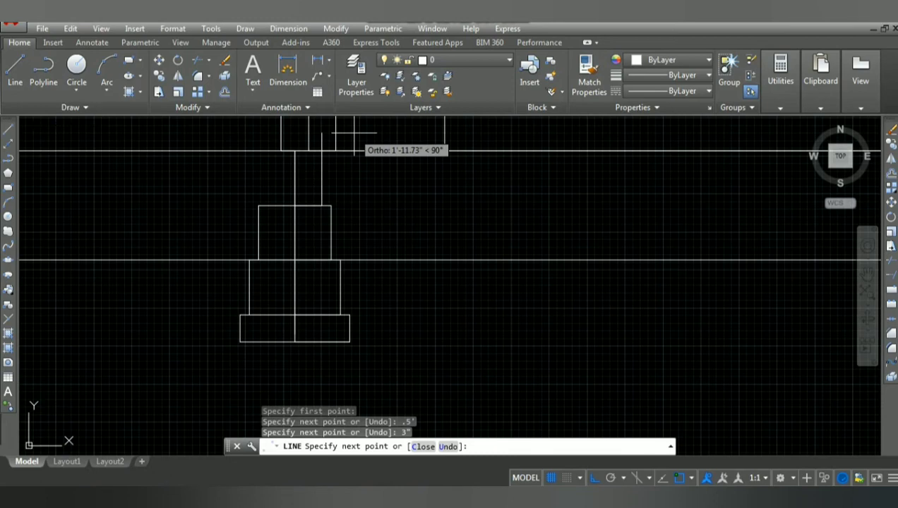
{"action": "type", "text": "1'6\""}
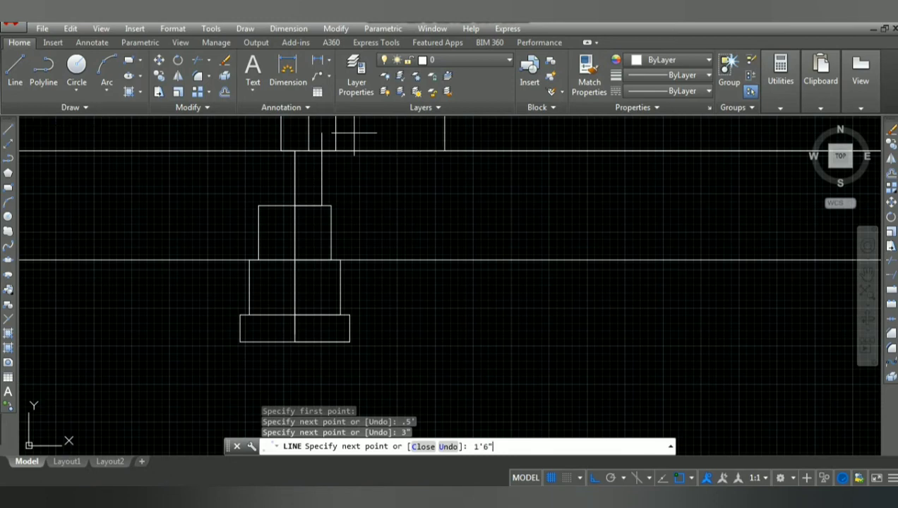
{"action": "key", "text": "Return"}
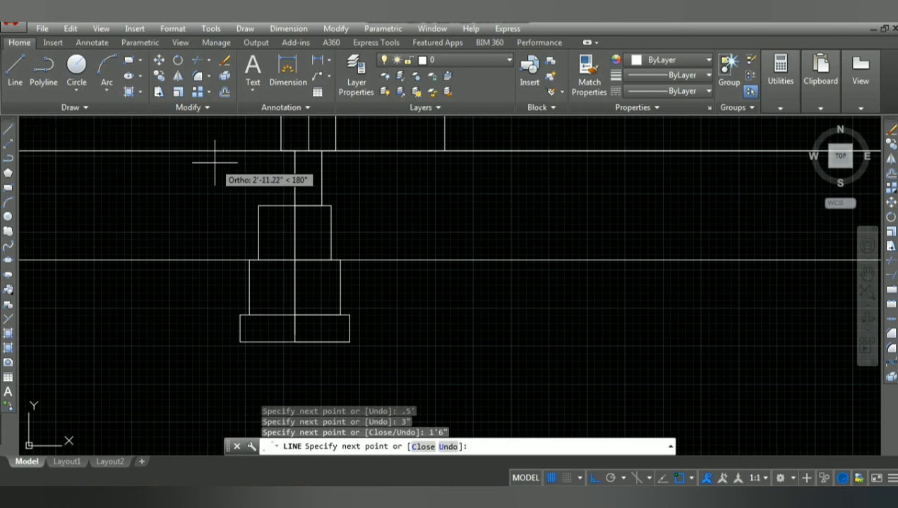
{"action": "type", "text": "1'6"}
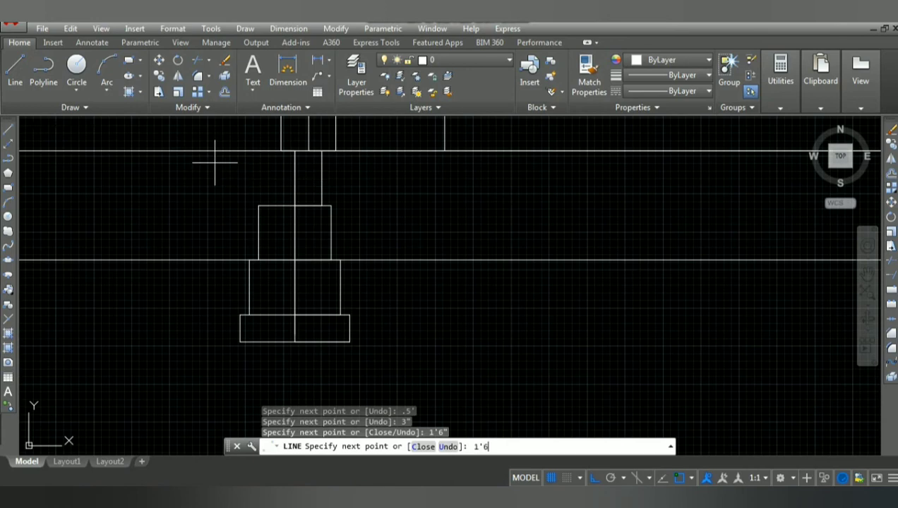
{"action": "key", "text": "Return"}
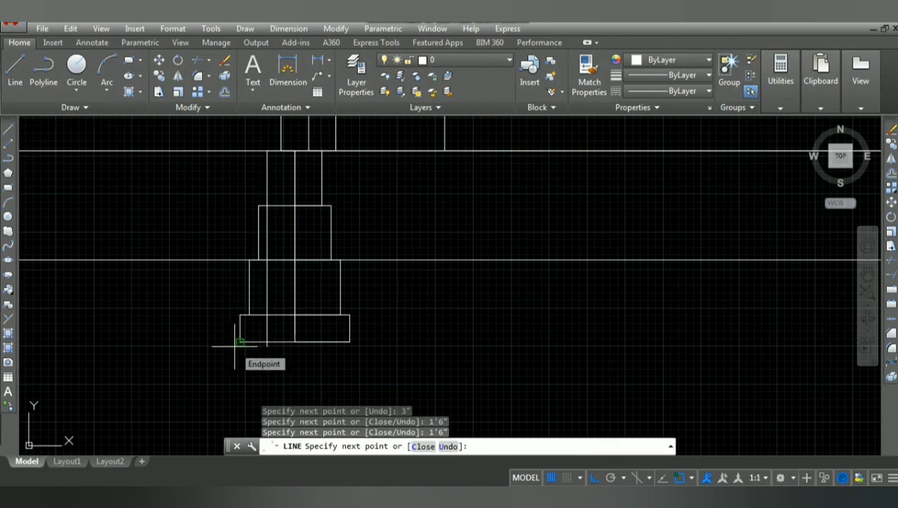
{"action": "type", "text": "1'6\""}
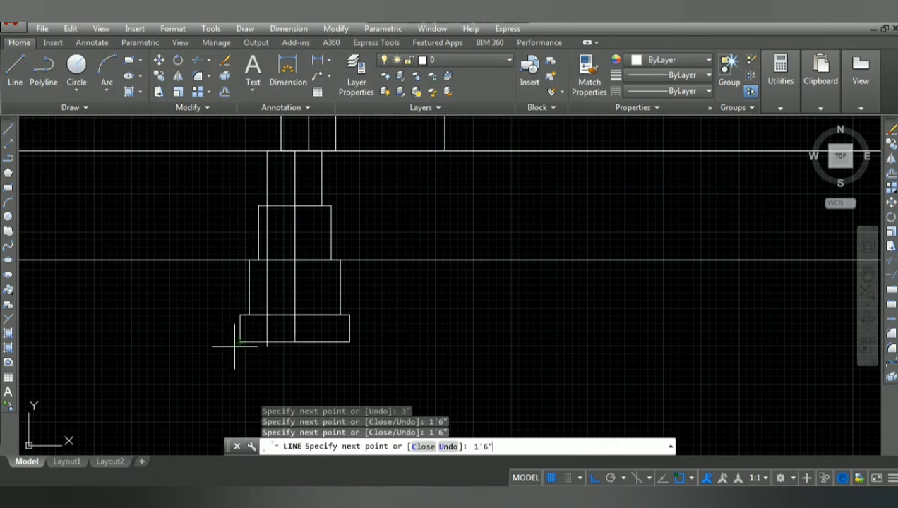
{"action": "key", "text": "Return"}
Erase the two central vertical lines of the footing.
{"action": "key", "text": "Escape"}
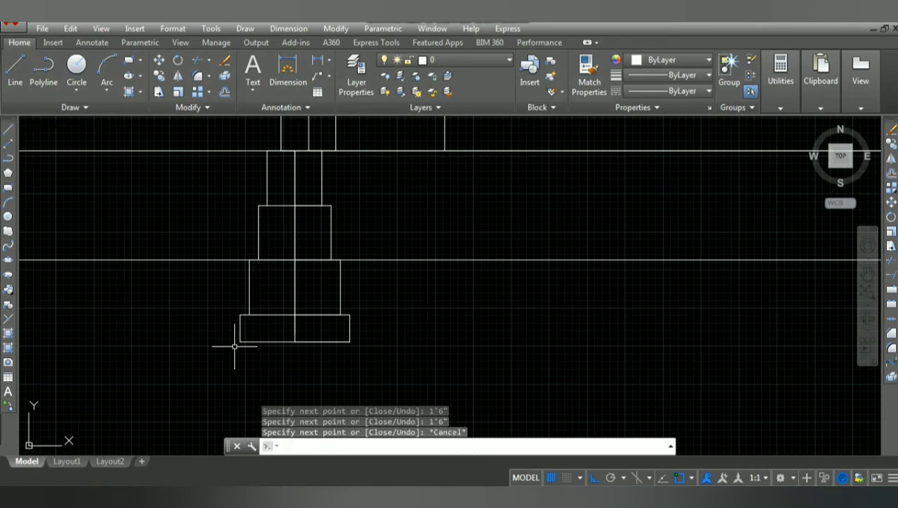
{"action": "key", "text": "Escape"}
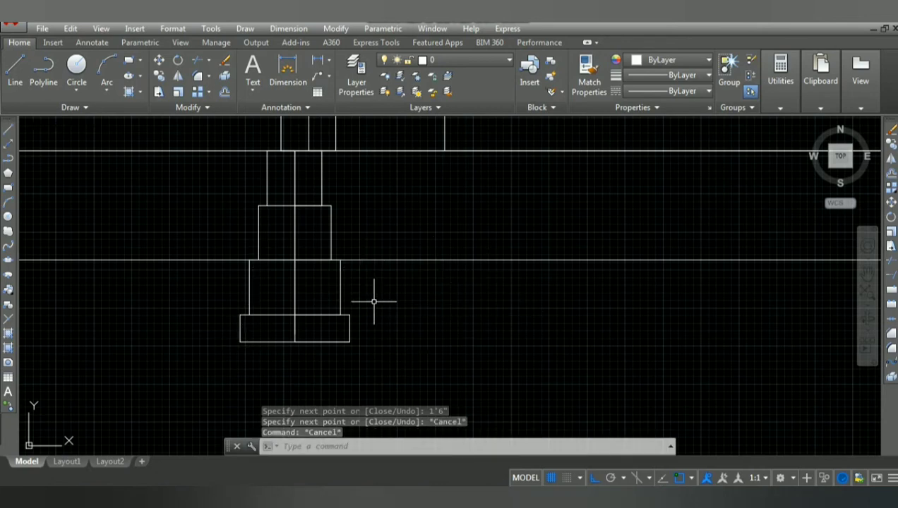
{"action": "left_click", "coordinate": [296, 285]}
{"action": "right_click", "coordinate": [297, 284]}
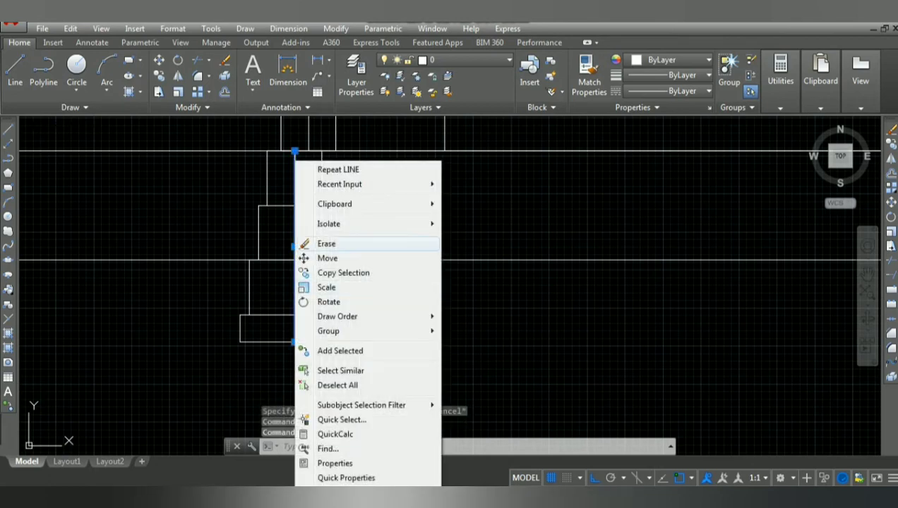
{"action": "left_click", "coordinate": [326, 244]}
{"action": "left_click", "coordinate": [295, 240]}
{"action": "right_click", "coordinate": [295, 240]}
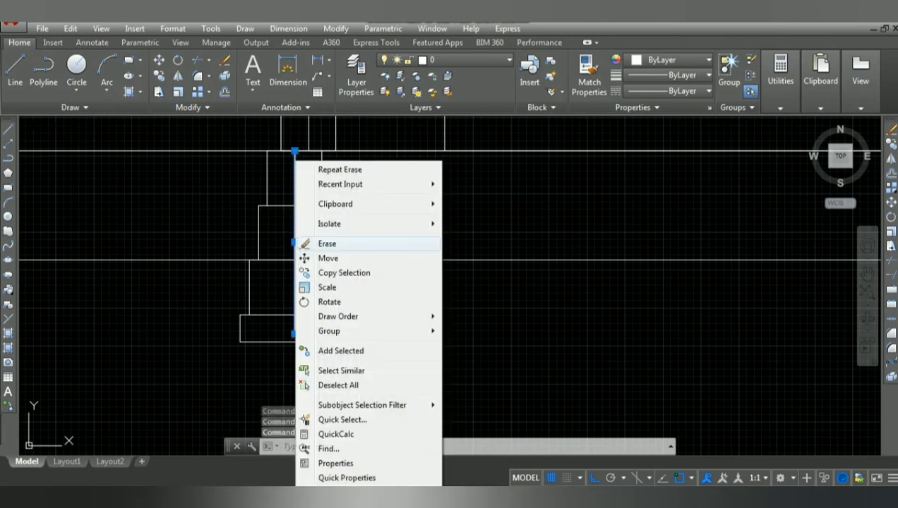
{"action": "left_click", "coordinate": [325, 242]}
Trim the overlapping level and plinth lines inside the footing and column.
{"action": "type", "text": "tr"}
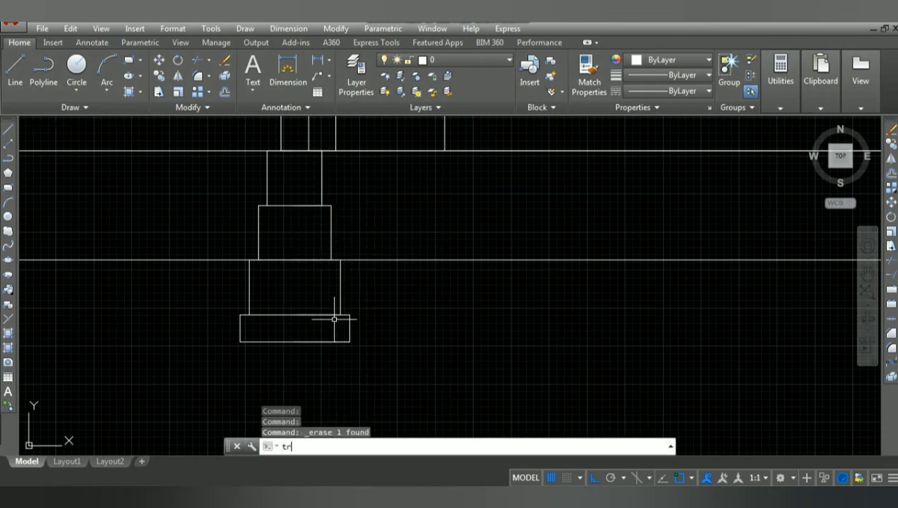
{"action": "key", "text": "Return"}
{"action": "key", "text": "Return"}
{"action": "left_click", "coordinate": [312, 272]}
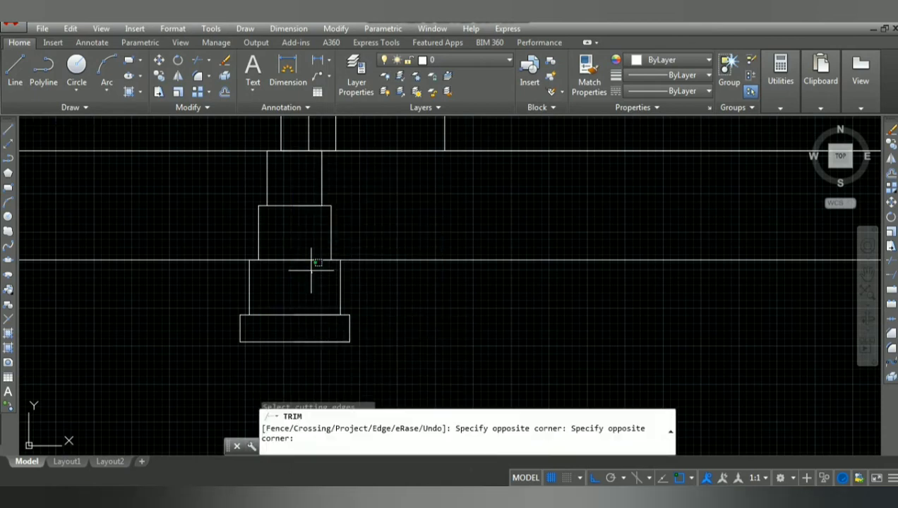
{"action": "left_click", "coordinate": [283, 186]}
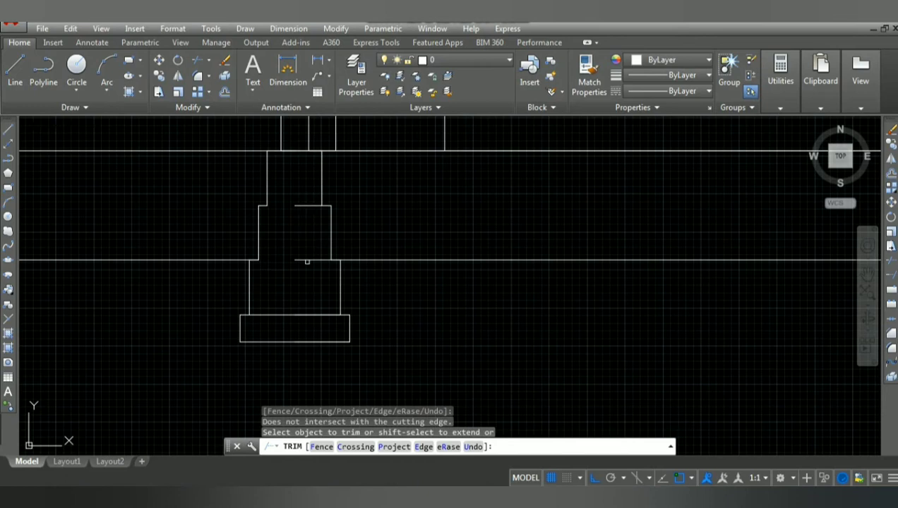
{"action": "left_click", "coordinate": [284, 280]}
{"action": "left_click", "coordinate": [411, 282]}
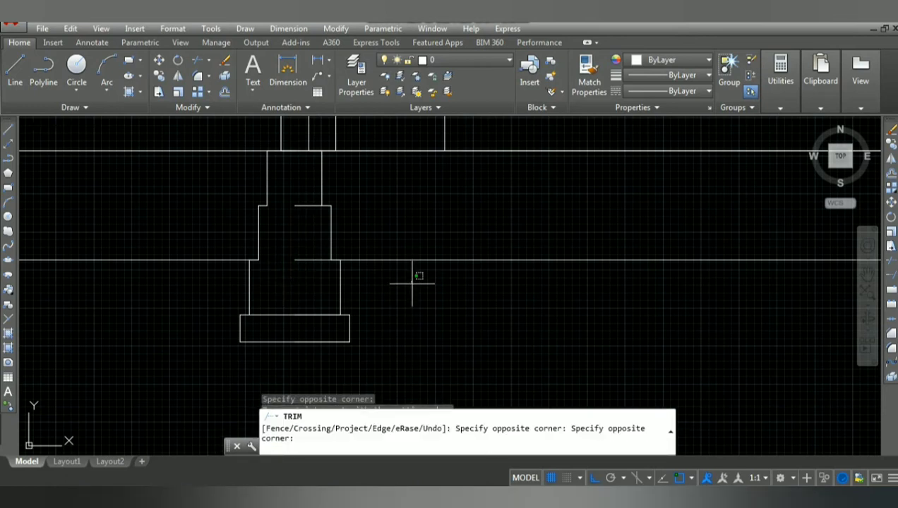
{"action": "left_click", "coordinate": [441, 327]}
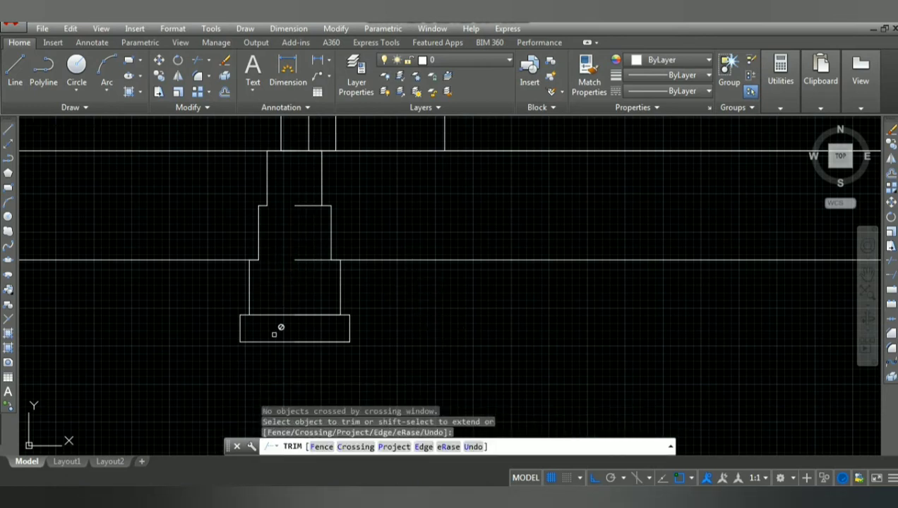
{"action": "left_click", "coordinate": [220, 269]}
{"action": "left_click", "coordinate": [149, 134]}
{"action": "key", "text": "Escape"}
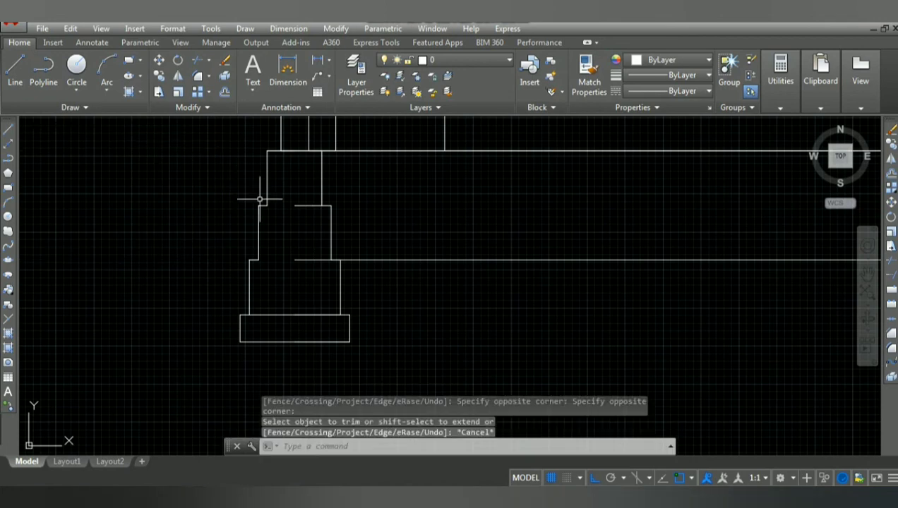
{"action": "key", "text": "Escape"}
Erase the leftover short horizontal lines inside the footing.
{"action": "left_click", "coordinate": [300, 206]}
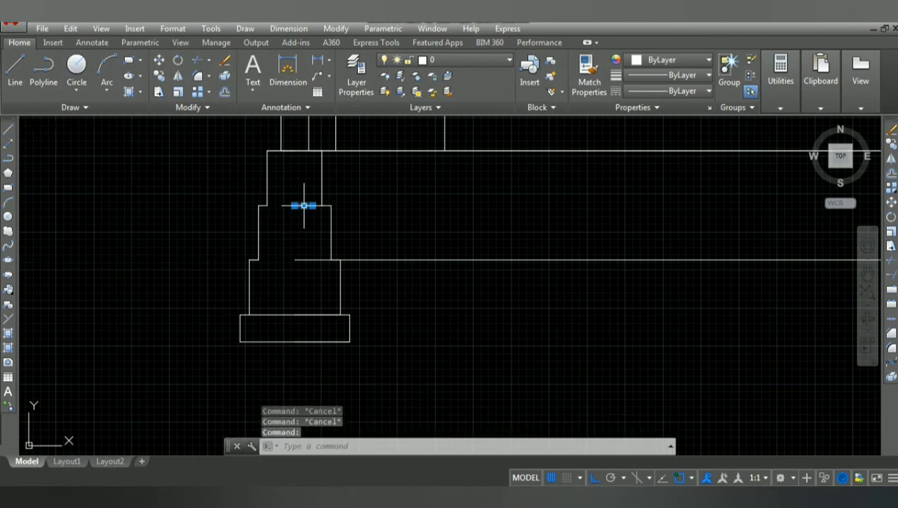
{"action": "left_click", "coordinate": [311, 258]}
{"action": "right_click", "coordinate": [305, 242]}
{"action": "left_click", "coordinate": [328, 262]}
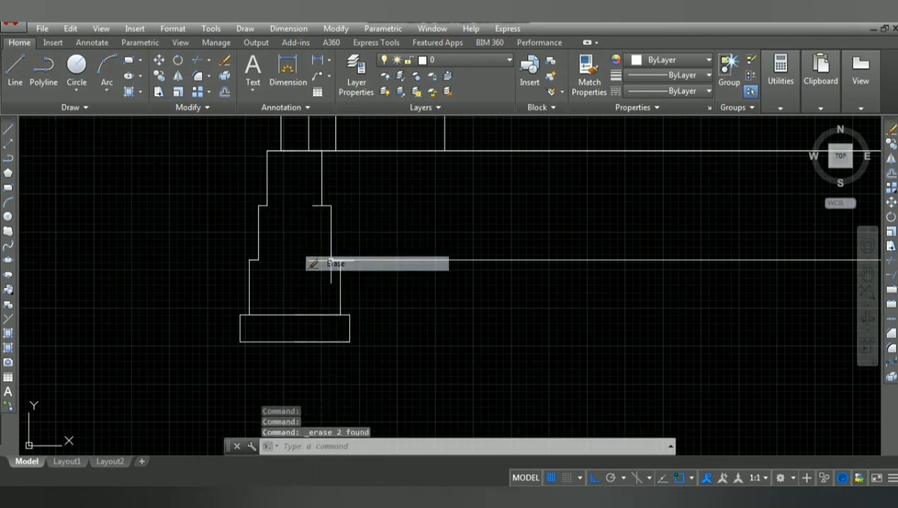
{"action": "scroll", "coordinate": [321, 203], "scroll_direction": "up", "scroll_amount": 3}
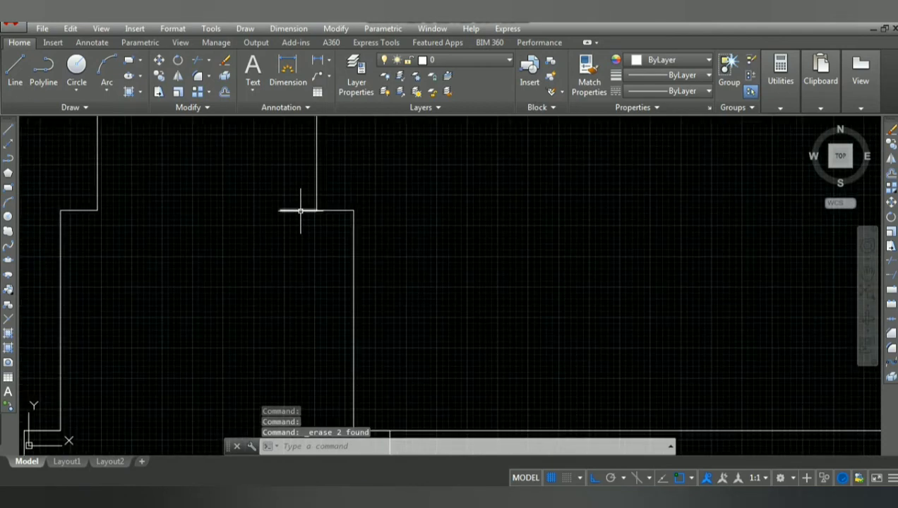
{"action": "left_click", "coordinate": [299, 210]}
{"action": "right_click", "coordinate": [299, 210]}
{"action": "left_click", "coordinate": [329, 242]}
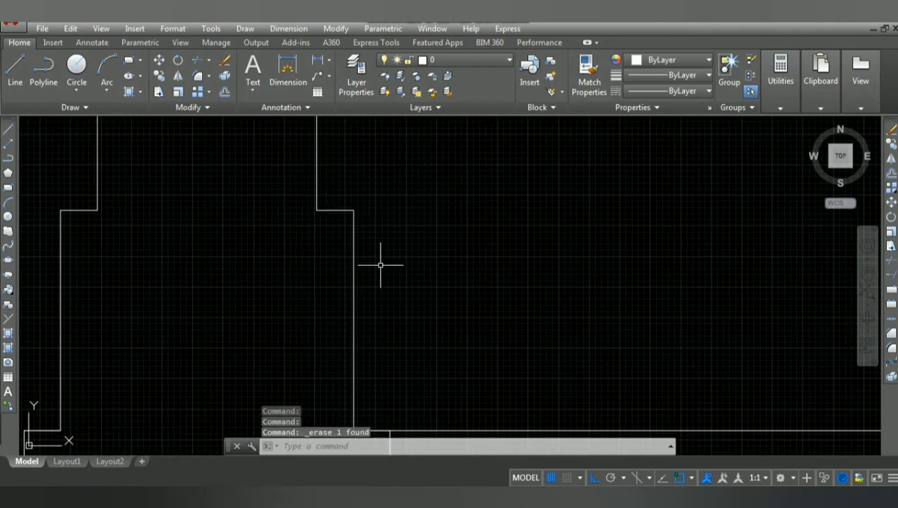
{"action": "scroll", "coordinate": [381, 265], "scroll_direction": "down", "scroll_amount": 3}
{"action": "scroll", "coordinate": [381, 266], "scroll_direction": "down", "scroll_amount": 2}
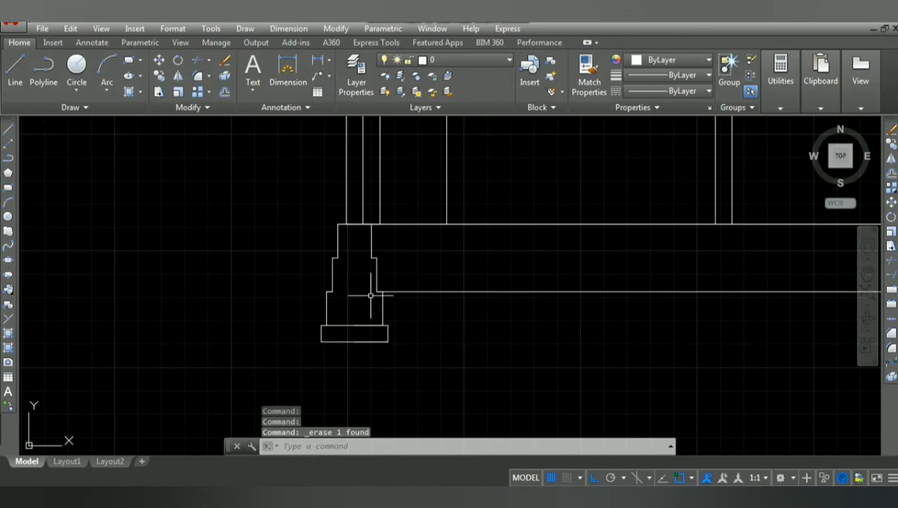
Select the whole stepped footing and copy it from its top base point.
{"action": "left_click", "coordinate": [315, 216]}
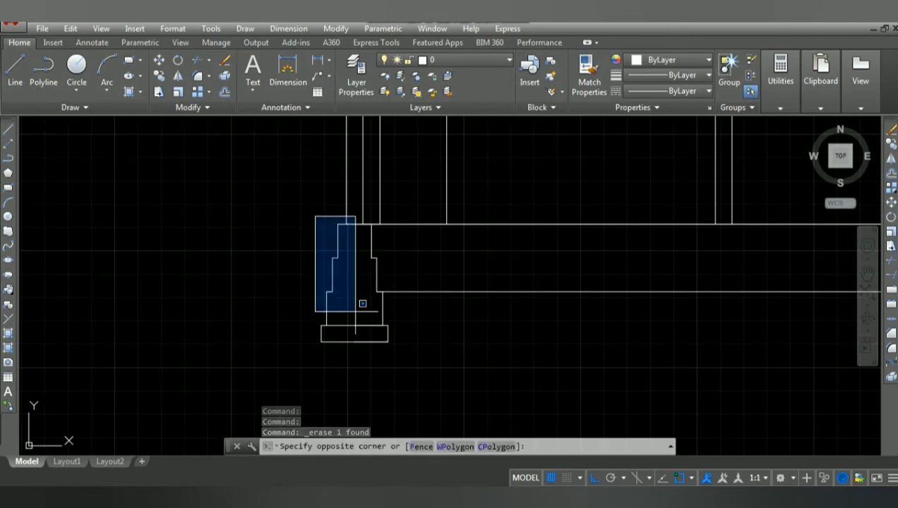
{"action": "left_click", "coordinate": [396, 355]}
{"action": "type", "text": "co"}
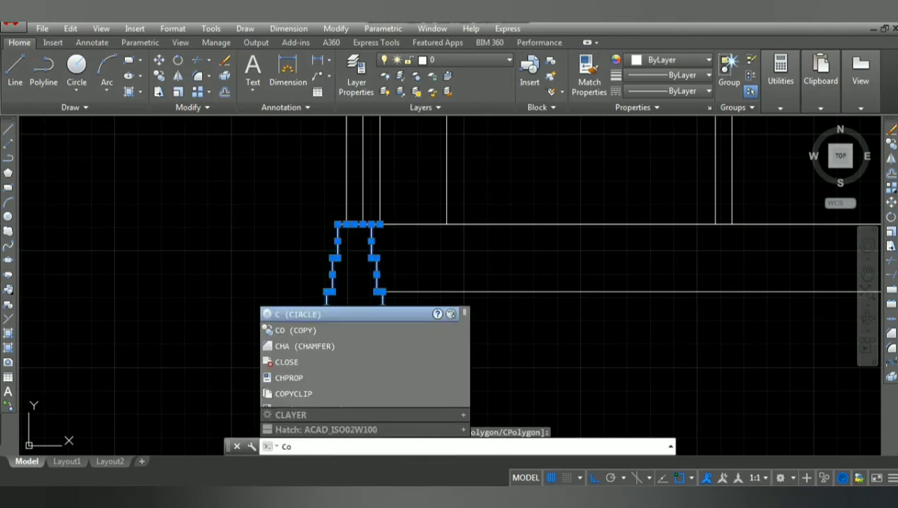
{"action": "key", "text": "Return"}
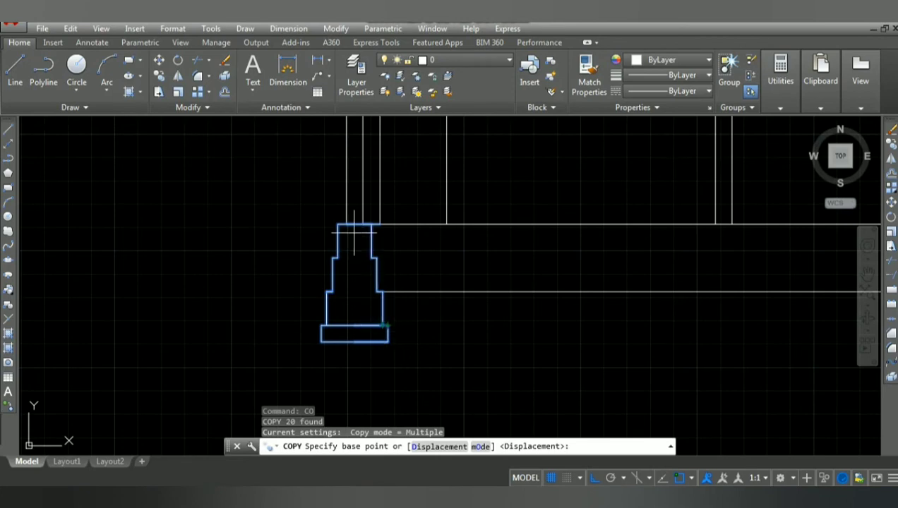
{"action": "left_click", "coordinate": [346, 224]}
Place footing copies under the middle and right columns.
{"action": "scroll", "coordinate": [542, 260], "scroll_direction": "down", "scroll_amount": 5}
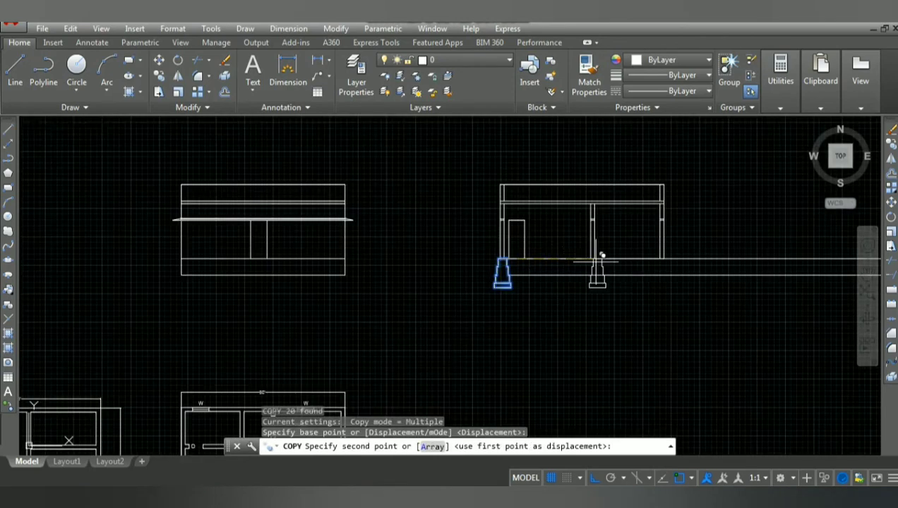
{"action": "scroll", "coordinate": [597, 256], "scroll_direction": "up", "scroll_amount": 3}
{"action": "scroll", "coordinate": [578, 256], "scroll_direction": "up", "scroll_amount": 3}
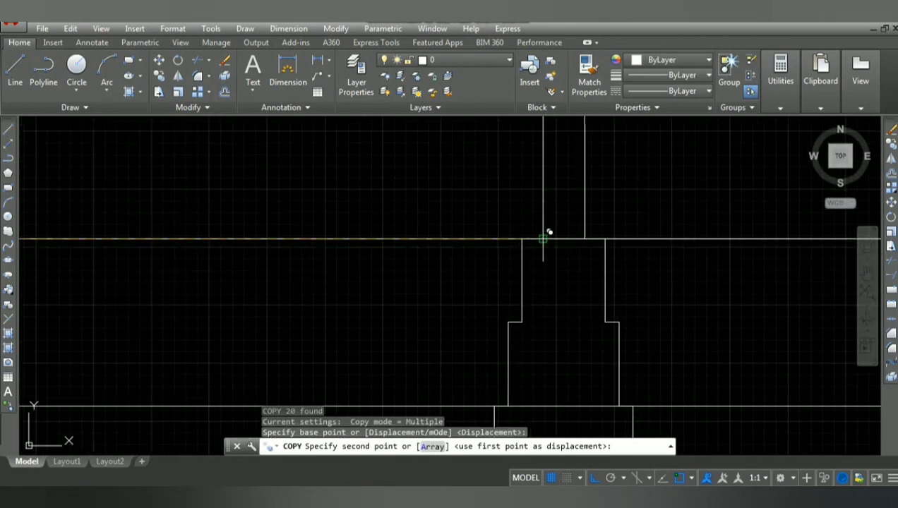
{"action": "left_click", "coordinate": [545, 239]}
{"action": "scroll", "coordinate": [635, 266], "scroll_direction": "down", "scroll_amount": 5}
{"action": "scroll", "coordinate": [699, 265], "scroll_direction": "up", "scroll_amount": 3}
{"action": "scroll", "coordinate": [681, 258], "scroll_direction": "up", "scroll_amount": 3}
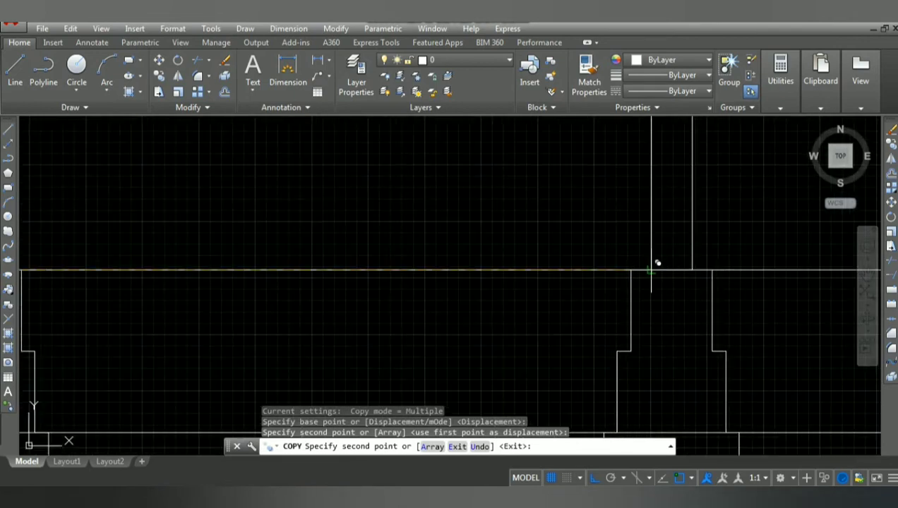
{"action": "left_click", "coordinate": [652, 269]}
{"action": "key", "text": "Return"}
{"action": "key", "text": "Return"}
{"action": "scroll", "coordinate": [666, 303], "scroll_direction": "down", "scroll_amount": 3}
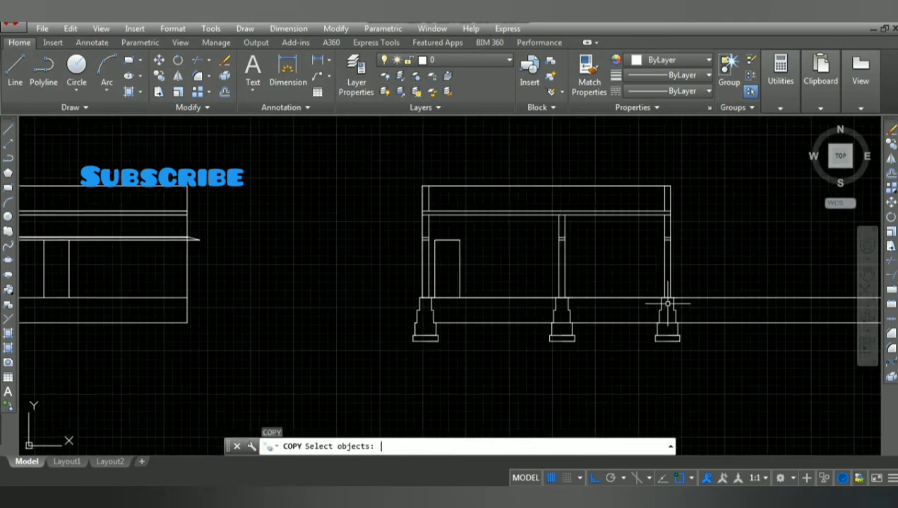
{"action": "key", "text": "Escape"}
Trim the plinth line ends projecting past the right-hand footing.
{"action": "type", "text": "tr"}
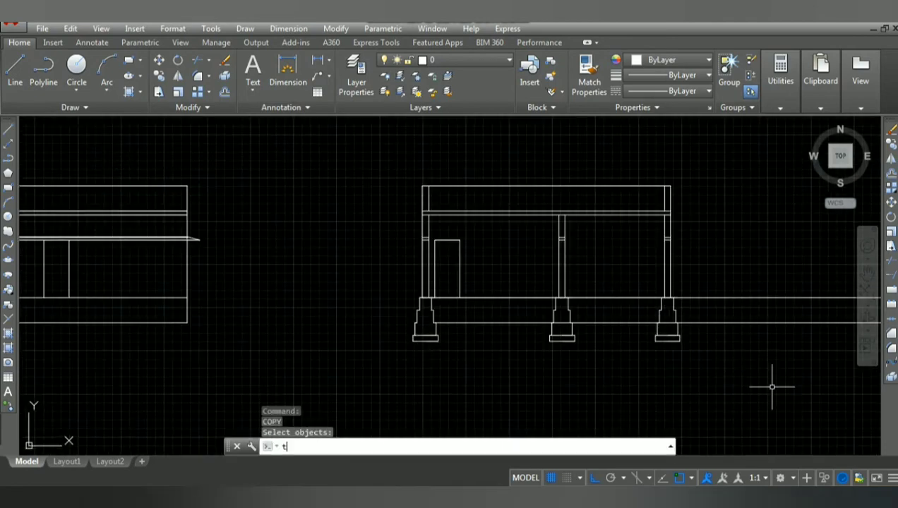
{"action": "key", "text": "Return"}
{"action": "left_click", "coordinate": [763, 338]}
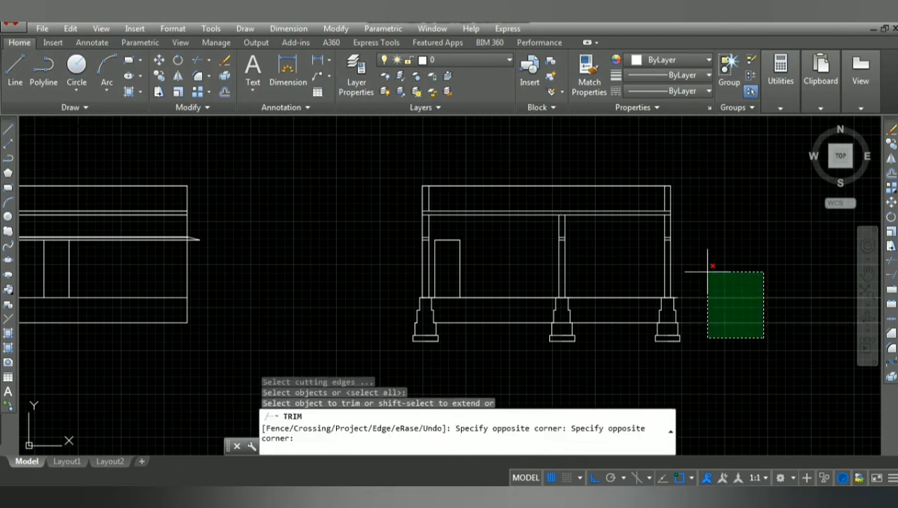
{"action": "left_click", "coordinate": [705, 272]}
{"action": "scroll", "coordinate": [702, 271], "scroll_direction": "up", "scroll_amount": 3}
{"action": "scroll", "coordinate": [651, 254], "scroll_direction": "up", "scroll_amount": 2}
{"action": "left_click", "coordinate": [646, 245]}
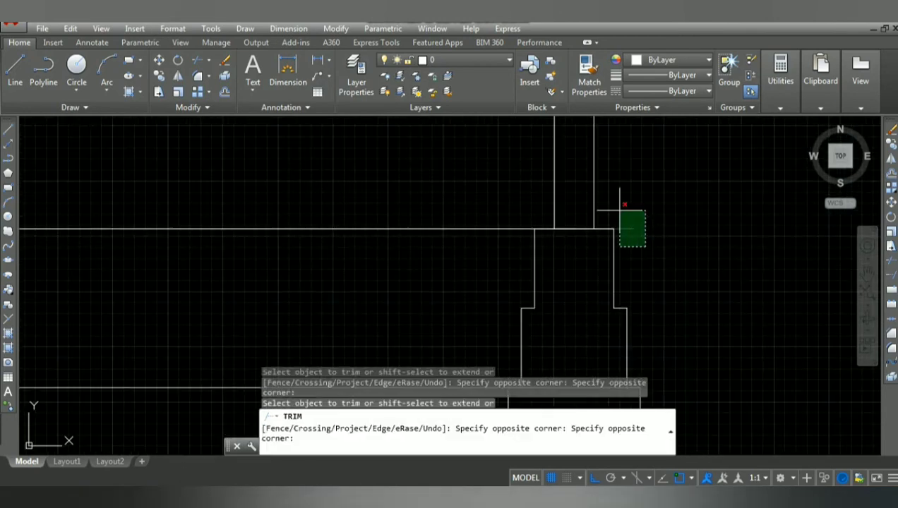
{"action": "left_click", "coordinate": [618, 210]}
{"action": "key", "text": "Return"}
{"action": "scroll", "coordinate": [653, 283], "scroll_direction": "down", "scroll_amount": 4}
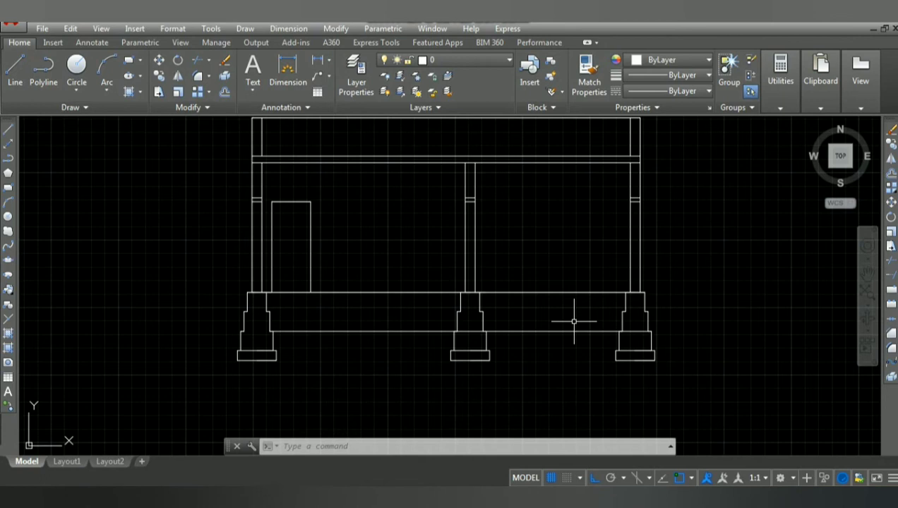
{"action": "type", "text": "o"}
{"action": "key", "text": "Return"}
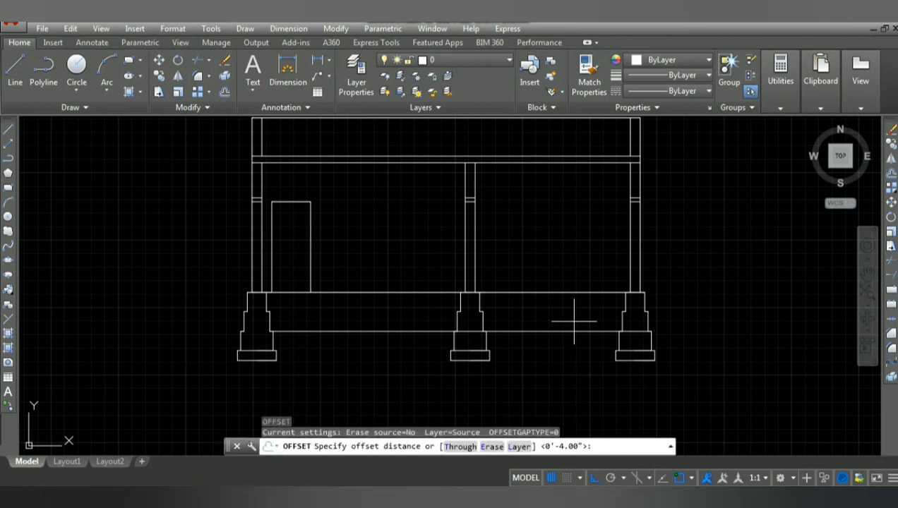
Offset the bottom plinth beam line 2' upward.
{"action": "key", "text": "Return"}
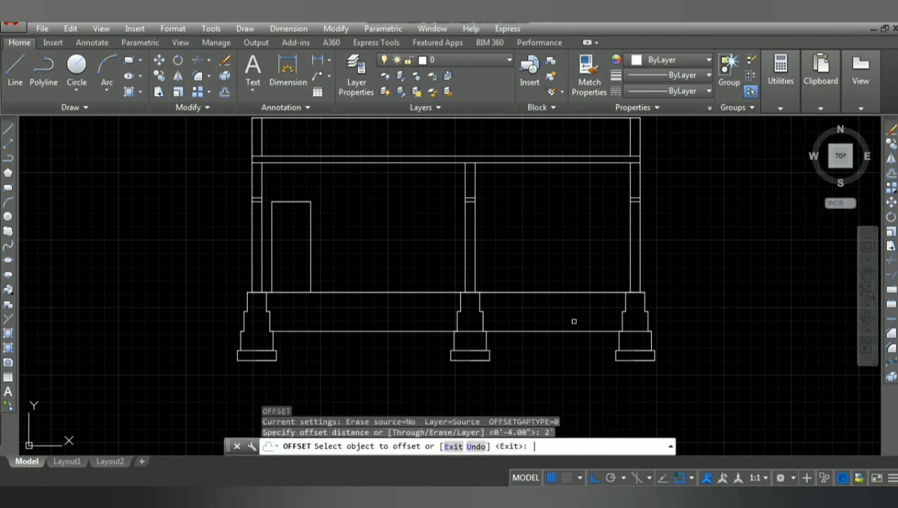
{"action": "left_click", "coordinate": [573, 330]}
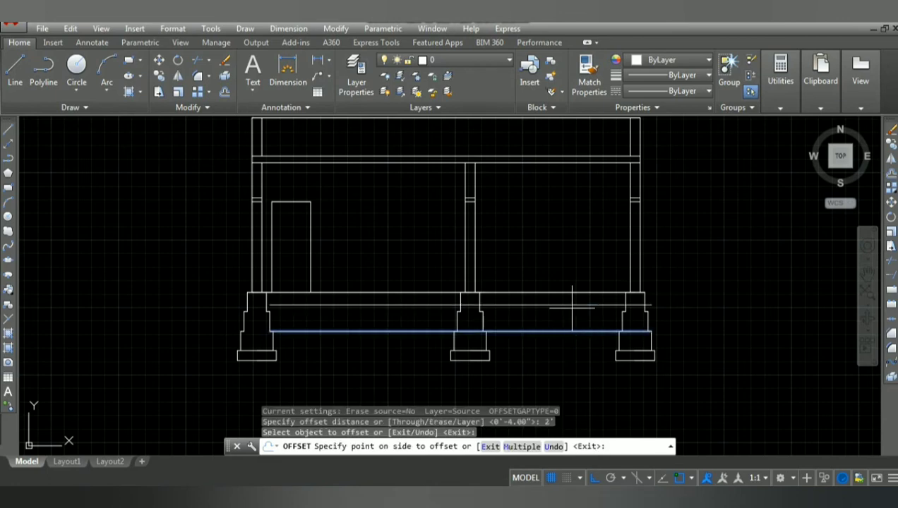
{"action": "left_click", "coordinate": [571, 315]}
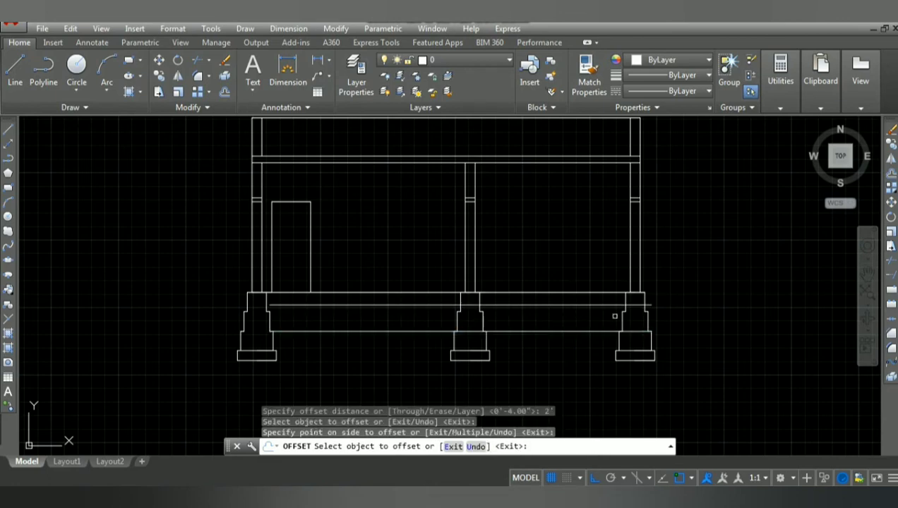
{"action": "key", "text": "Return"}
{"action": "key", "text": "Return"}
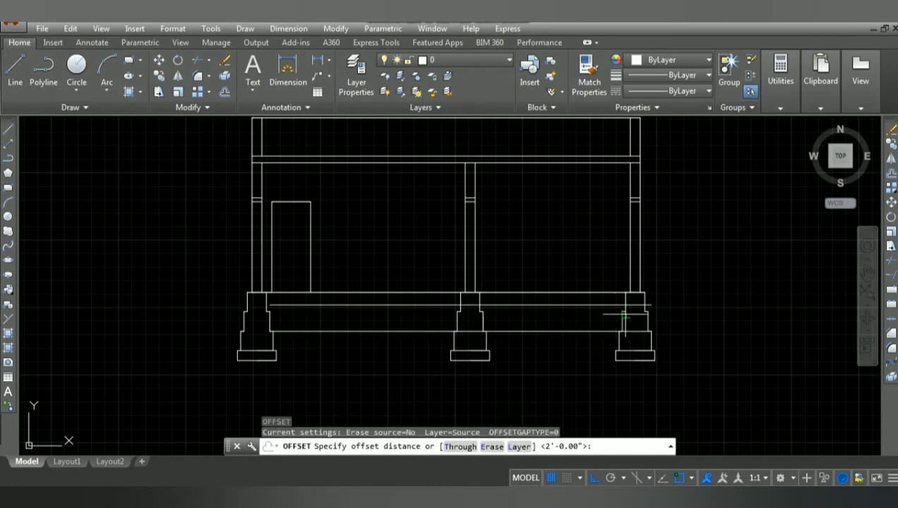
{"action": "scroll", "coordinate": [629, 318], "scroll_direction": "up", "scroll_amount": 4}
{"action": "scroll", "coordinate": [682, 291], "scroll_direction": "up", "scroll_amount": 4}
{"action": "key", "text": "Escape"}
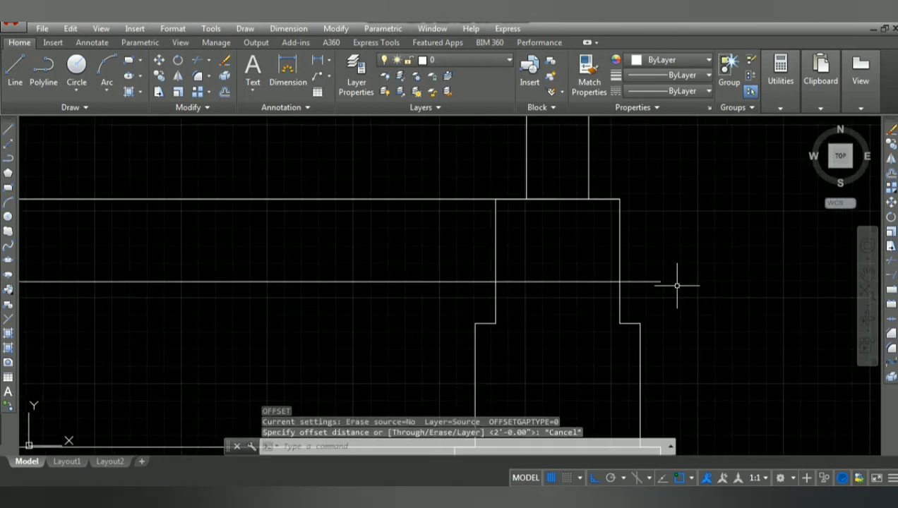
{"action": "key", "text": "Escape"}
{"action": "key", "text": "Escape"}
Pull the new beam line's right end back to the footing.
{"action": "left_click", "coordinate": [665, 279]}
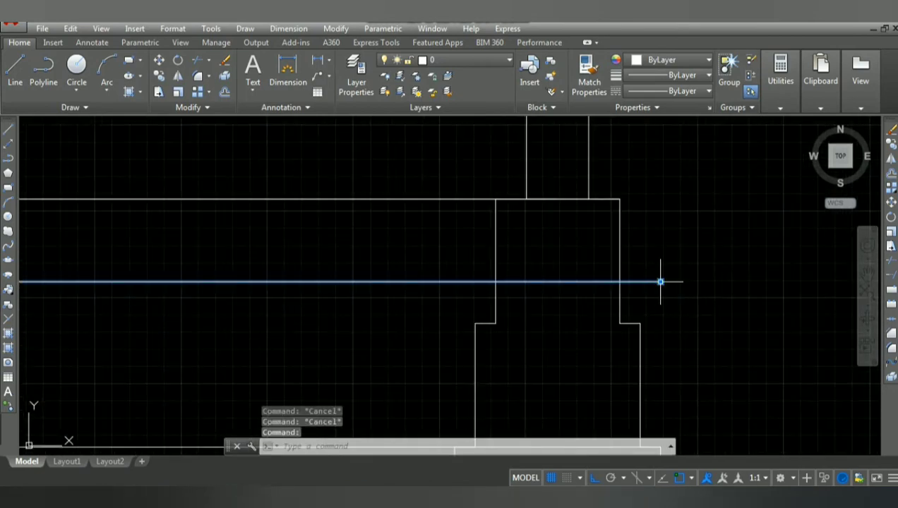
{"action": "left_click", "coordinate": [659, 282]}
{"action": "left_click", "coordinate": [494, 283]}
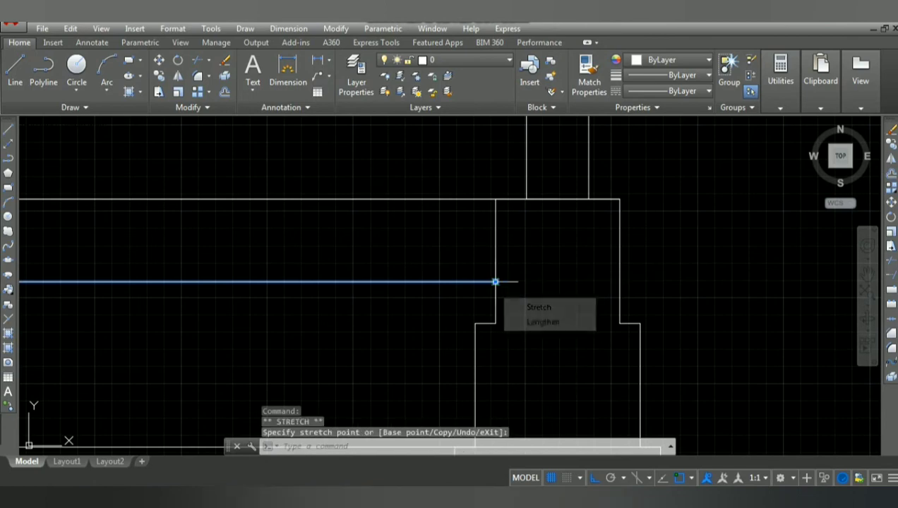
{"action": "scroll", "coordinate": [536, 322], "scroll_direction": "down", "scroll_amount": 4}
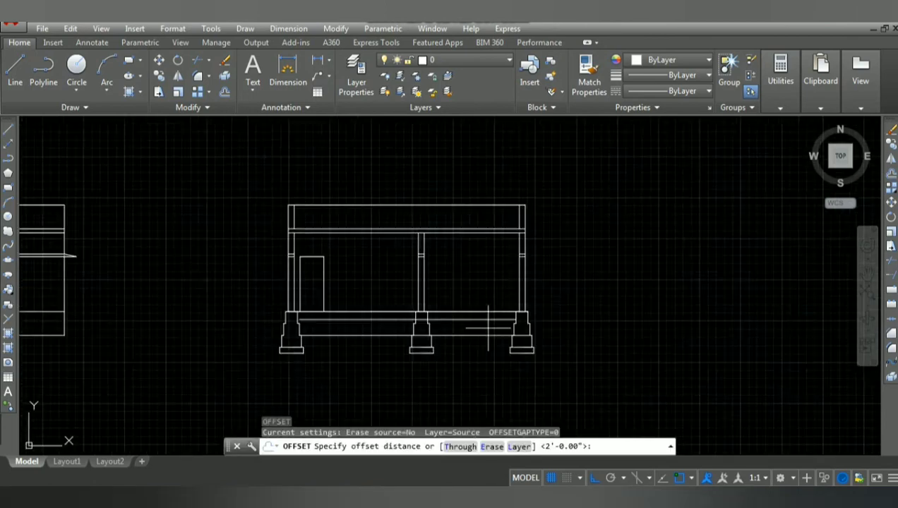
{"action": "scroll", "coordinate": [459, 321], "scroll_direction": "down", "scroll_amount": 1}
{"action": "scroll", "coordinate": [421, 317], "scroll_direction": "up", "scroll_amount": 4}
{"action": "scroll", "coordinate": [394, 307], "scroll_direction": "up", "scroll_amount": 3}
{"action": "scroll", "coordinate": [394, 307], "scroll_direction": "down", "scroll_amount": 4}
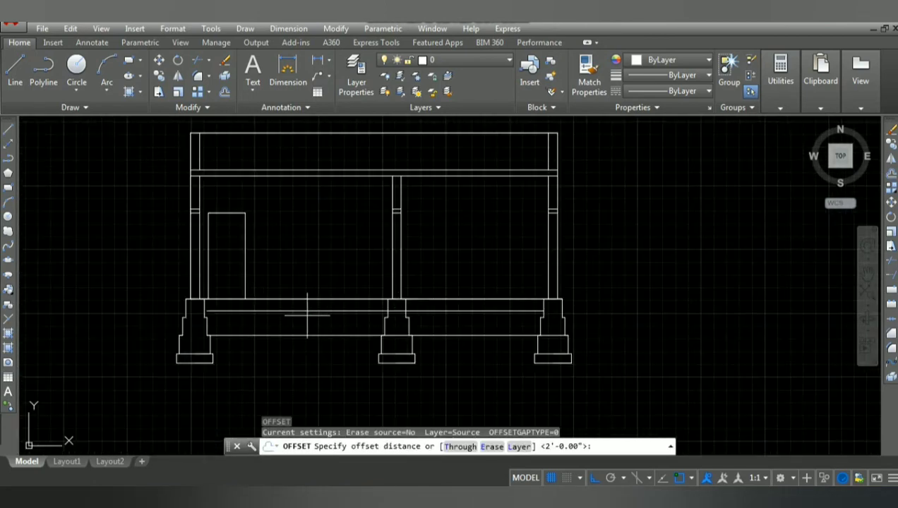
{"action": "scroll", "coordinate": [210, 318], "scroll_direction": "up", "scroll_amount": 3}
{"action": "scroll", "coordinate": [210, 310], "scroll_direction": "up", "scroll_amount": 3}
Move the beam line's left end onto the left footing edge.
{"action": "left_click", "coordinate": [226, 301]}
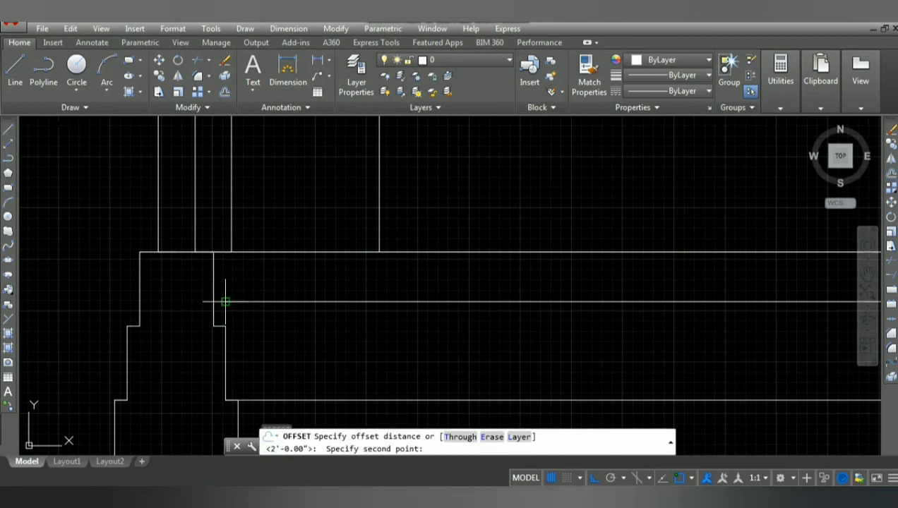
{"action": "left_click", "coordinate": [215, 301]}
{"action": "left_click", "coordinate": [212, 302]}
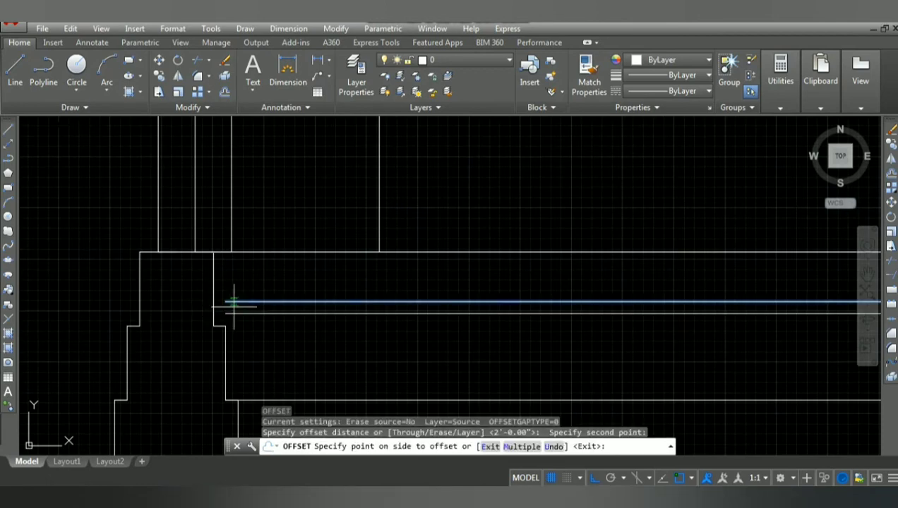
{"action": "key", "text": "Escape"}
{"action": "left_click", "coordinate": [226, 302]}
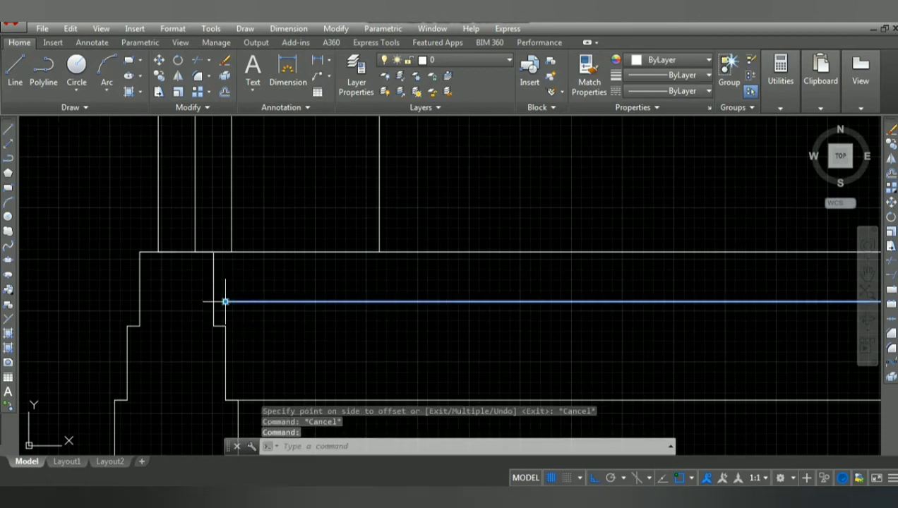
{"action": "left_click", "coordinate": [225, 302]}
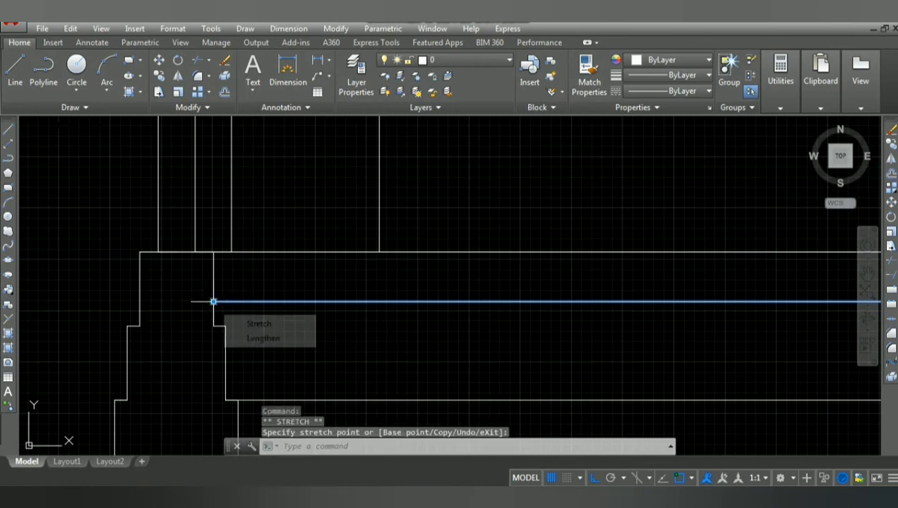
{"action": "key", "text": "Escape"}
Trim the beam line out where it passes through the middle footing.
{"action": "type", "text": "o"}
{"action": "key", "text": "Return"}
{"action": "scroll", "coordinate": [353, 346], "scroll_direction": "down", "scroll_amount": 5}
{"action": "scroll", "coordinate": [461, 361], "scroll_direction": "up", "scroll_amount": 3}
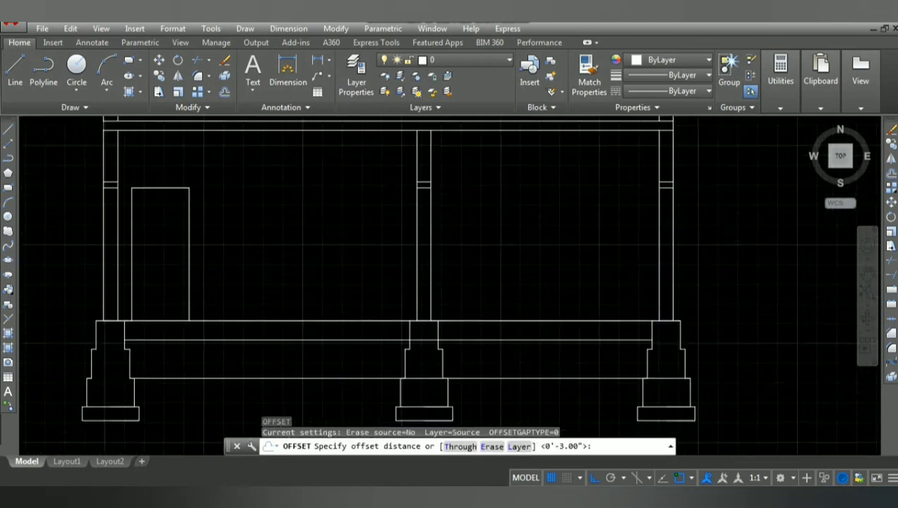
{"action": "scroll", "coordinate": [461, 361], "scroll_direction": "up", "scroll_amount": 3}
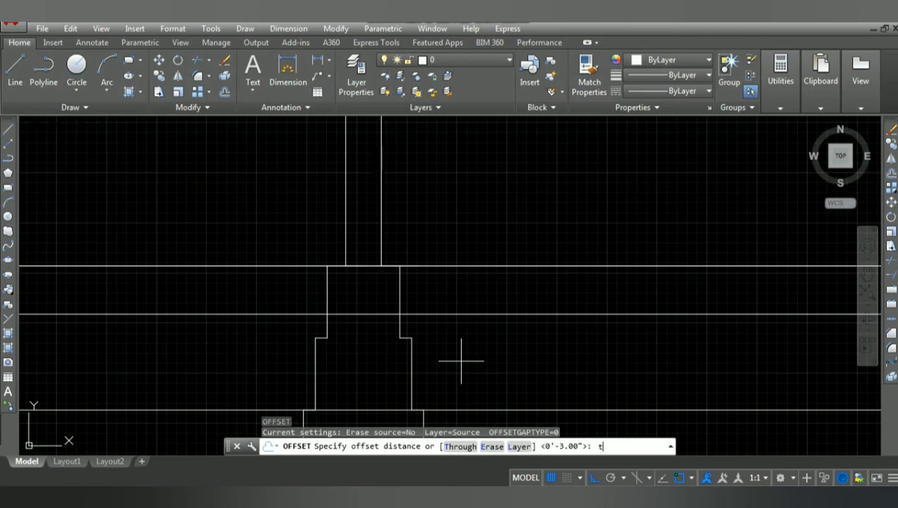
{"action": "key", "text": "Escape"}
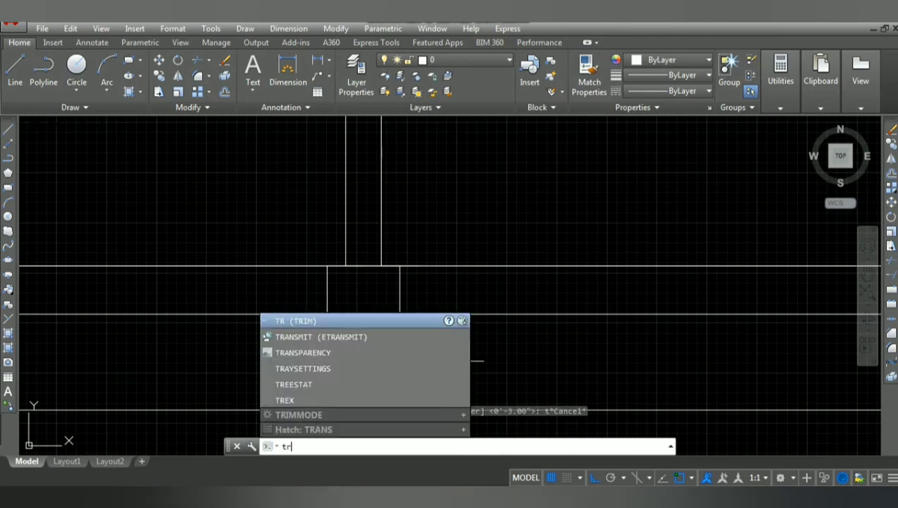
{"action": "key", "text": "Return"}
{"action": "left_click", "coordinate": [374, 332]}
{"action": "left_click", "coordinate": [353, 304]}
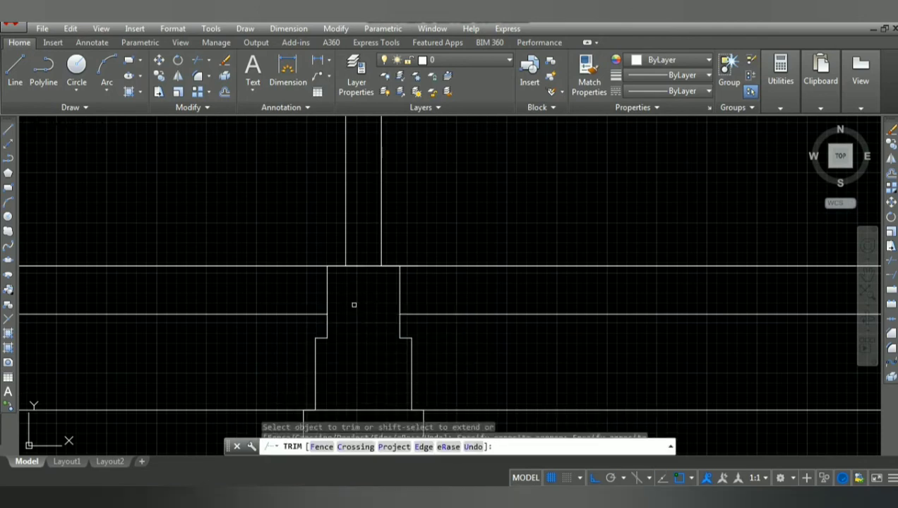
{"action": "scroll", "coordinate": [515, 378], "scroll_direction": "down", "scroll_amount": 5}
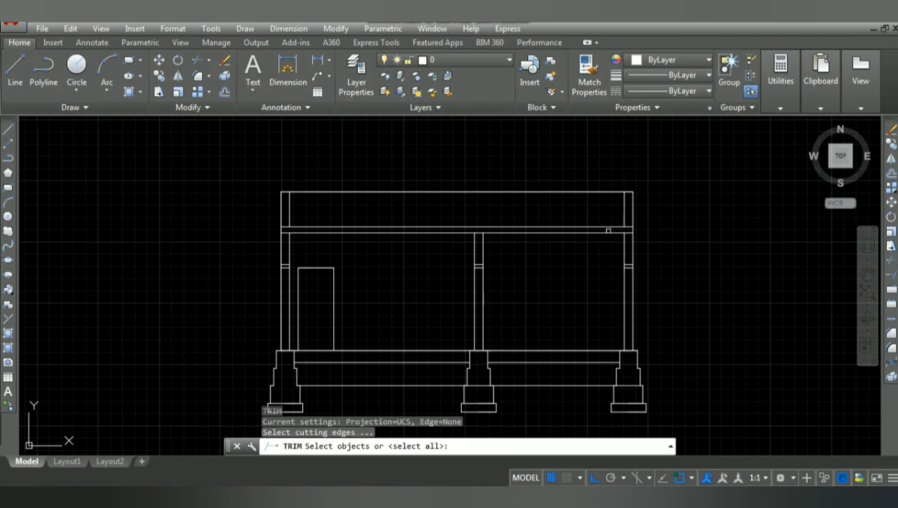
Draw a 1'6" sloped sunshade ledge projecting from the right wall's outer corner.
{"action": "key", "text": "Escape"}
{"action": "key", "text": "Escape"}
{"action": "key", "text": "Escape"}
{"action": "scroll", "coordinate": [617, 265], "scroll_direction": "down", "scroll_amount": 4}
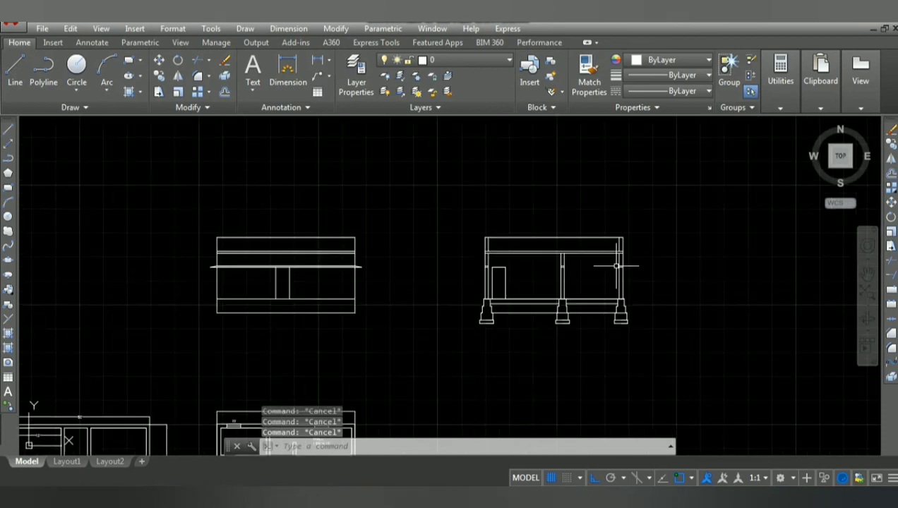
{"action": "scroll", "coordinate": [617, 267], "scroll_direction": "down", "scroll_amount": 4}
{"action": "scroll", "coordinate": [498, 368], "scroll_direction": "up", "scroll_amount": 4}
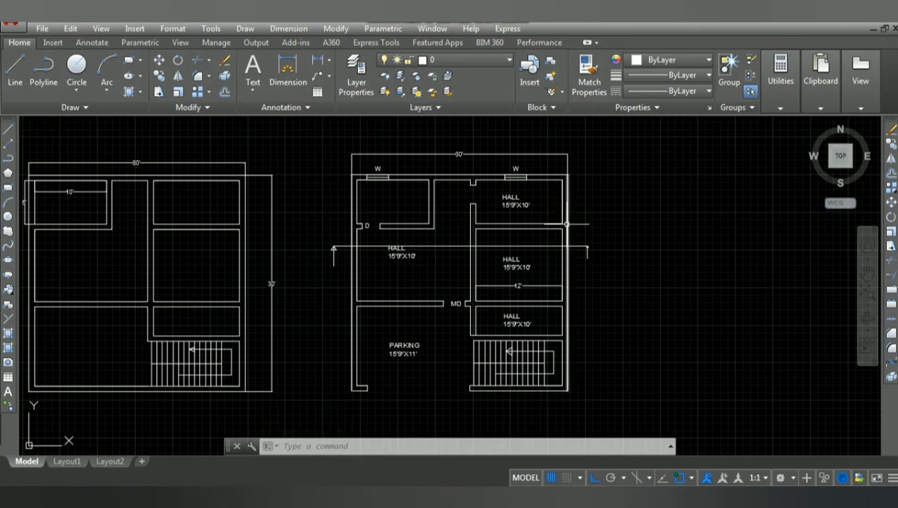
{"action": "scroll", "coordinate": [598, 329], "scroll_direction": "down", "scroll_amount": 3}
{"action": "scroll", "coordinate": [578, 236], "scroll_direction": "up", "scroll_amount": 4}
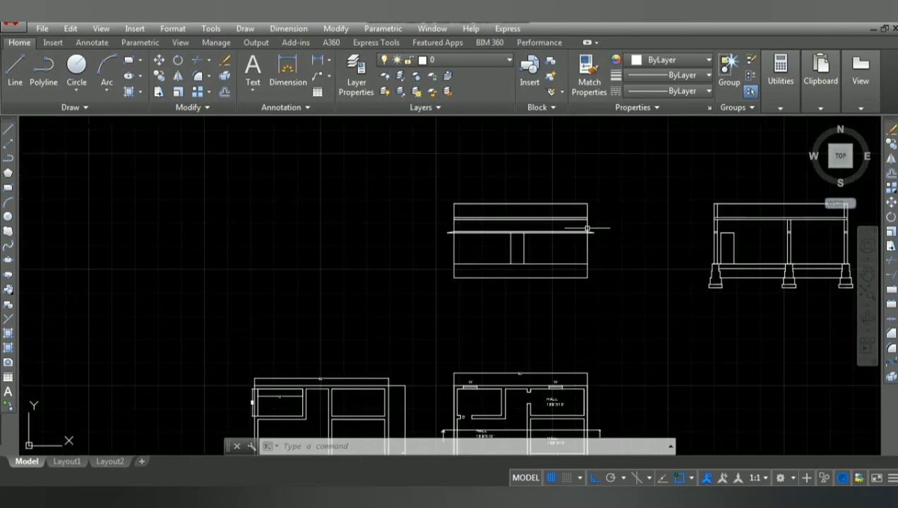
{"action": "scroll", "coordinate": [591, 231], "scroll_direction": "up", "scroll_amount": 4}
{"action": "scroll", "coordinate": [592, 233], "scroll_direction": "down", "scroll_amount": 4}
{"action": "scroll", "coordinate": [588, 244], "scroll_direction": "down", "scroll_amount": 4}
{"action": "scroll", "coordinate": [713, 251], "scroll_direction": "up", "scroll_amount": 5}
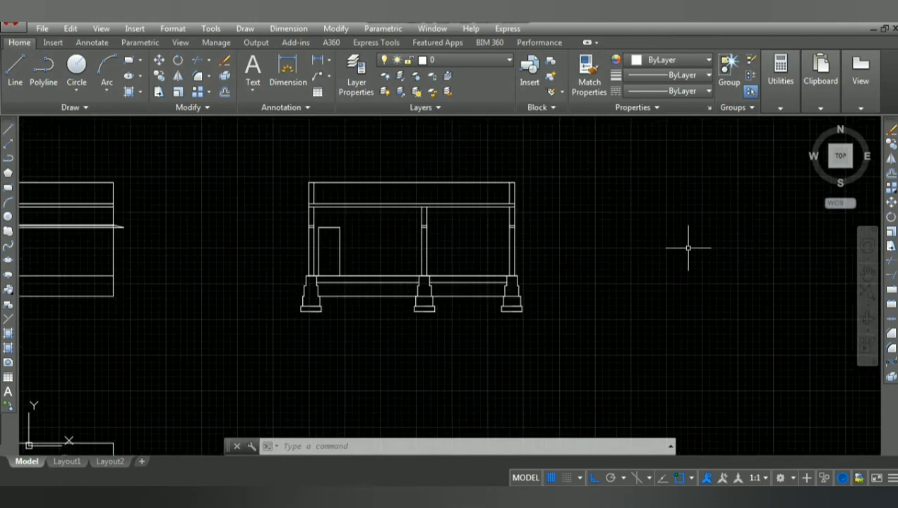
{"action": "scroll", "coordinate": [614, 236], "scroll_direction": "up", "scroll_amount": 2}
{"action": "scroll", "coordinate": [494, 217], "scroll_direction": "up", "scroll_amount": 4}
{"action": "type", "text": "l"}
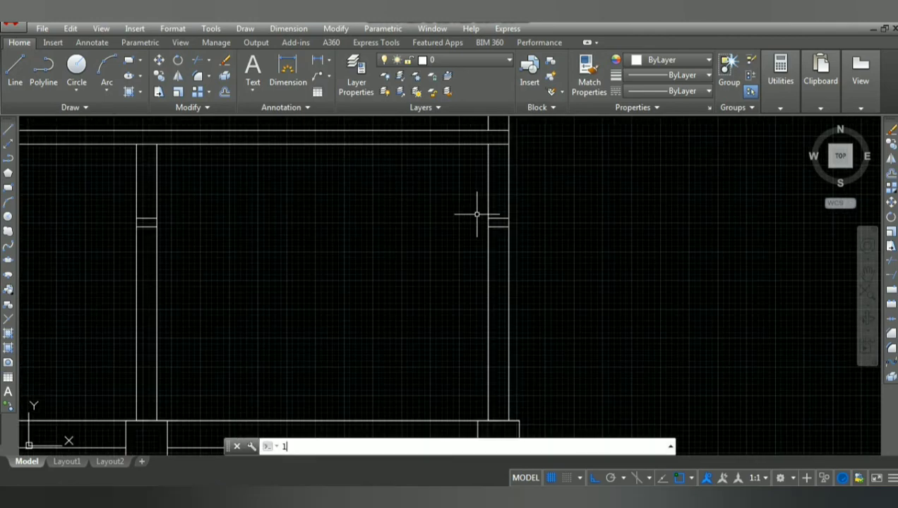
{"action": "key", "text": "Return"}
{"action": "left_click", "coordinate": [508, 226]}
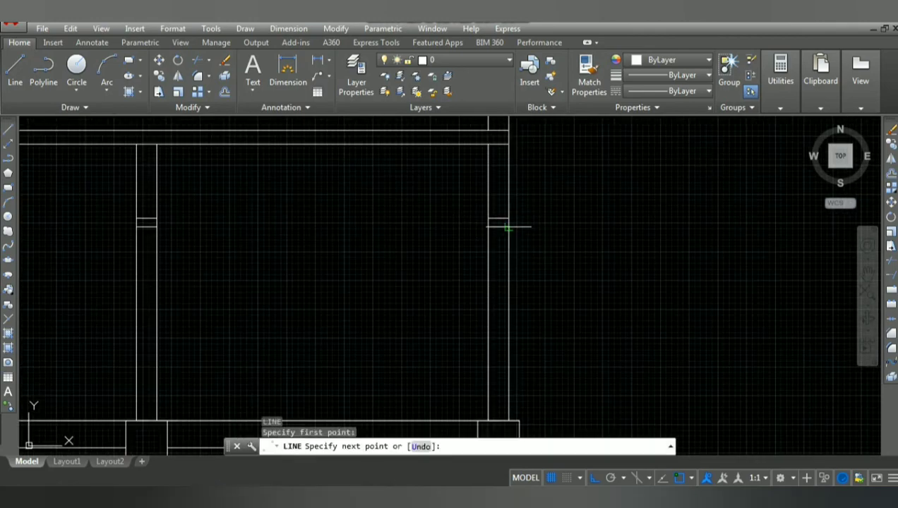
{"action": "type", "text": "1'6"}
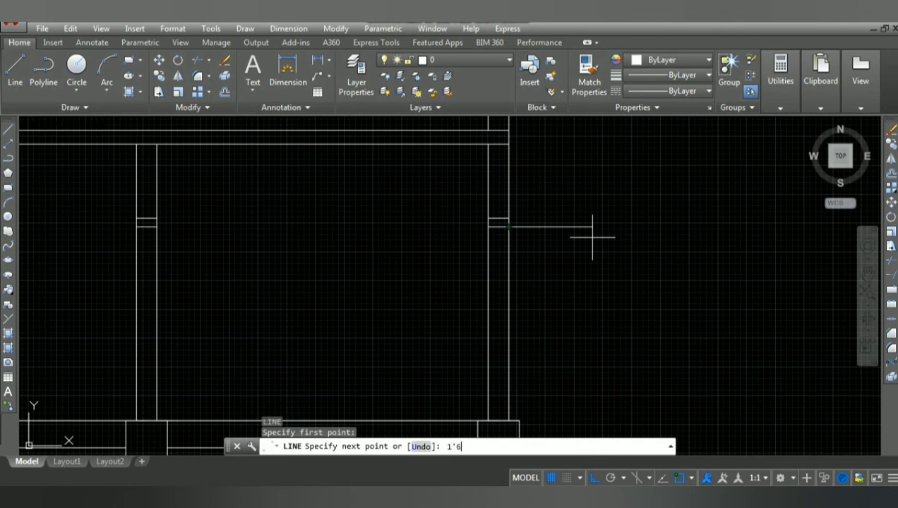
{"action": "type", "text": "\""}
{"action": "key", "text": "Return"}
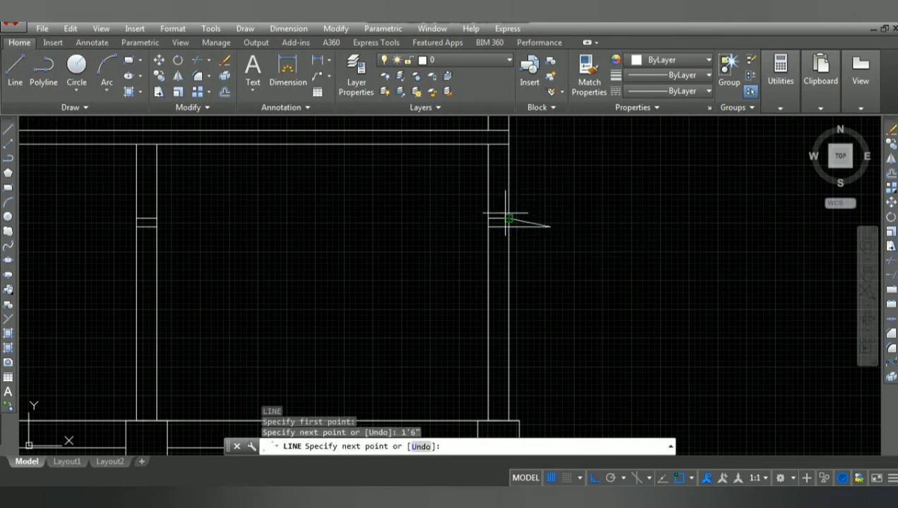
{"action": "left_click", "coordinate": [489, 226]}
{"action": "key", "text": "Return"}
Draw the matching 1'6" sloped ledge from the left wall's outer corner.
{"action": "key", "text": "Return"}
{"action": "left_click", "coordinate": [551, 227]}
{"action": "scroll", "coordinate": [495, 233], "scroll_direction": "down", "scroll_amount": 2}
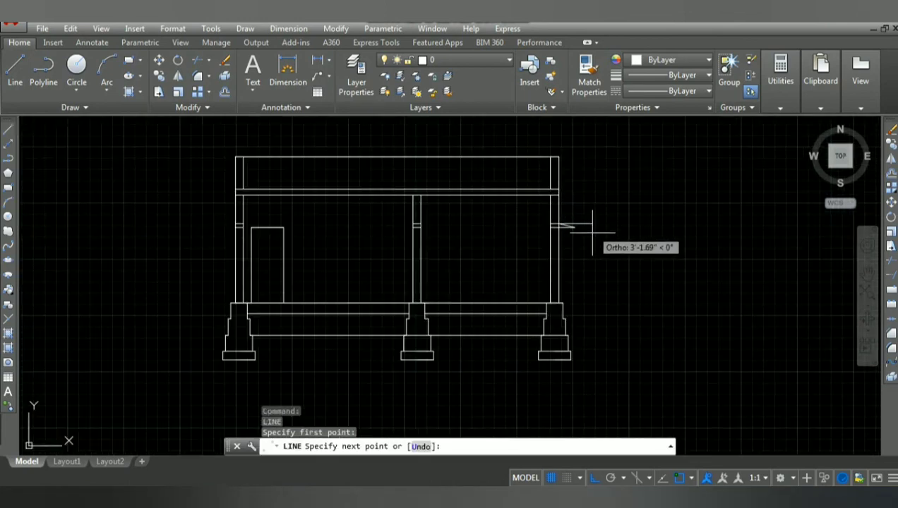
{"action": "key", "text": "Escape"}
{"action": "key", "text": "Return"}
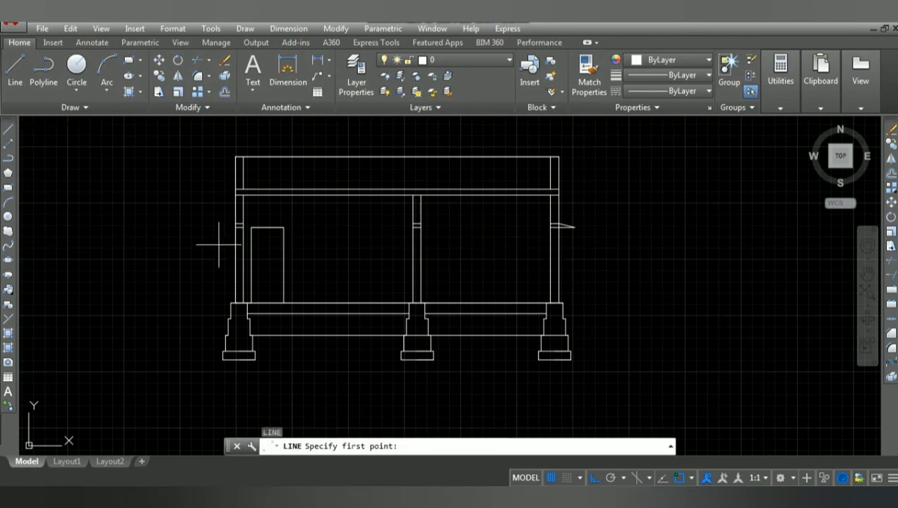
{"action": "scroll", "coordinate": [235, 225], "scroll_direction": "up", "scroll_amount": 4}
{"action": "key", "text": "Return"}
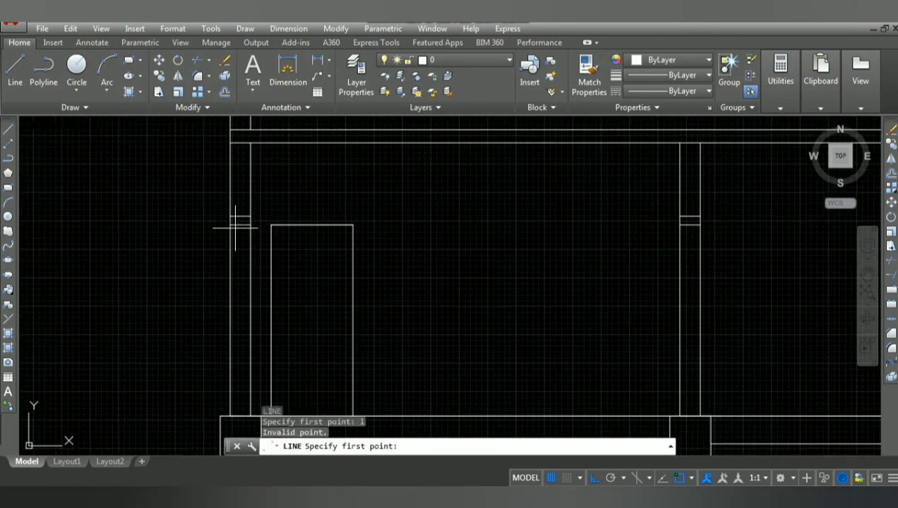
{"action": "scroll", "coordinate": [214, 225], "scroll_direction": "up", "scroll_amount": 4}
{"action": "left_click", "coordinate": [208, 217]}
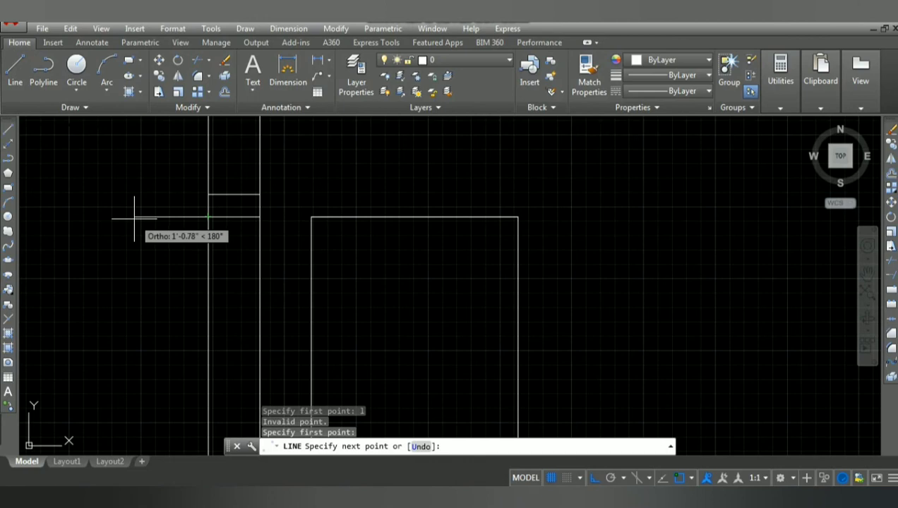
{"action": "type", "text": "1'6\""}
{"action": "key", "text": "Return"}
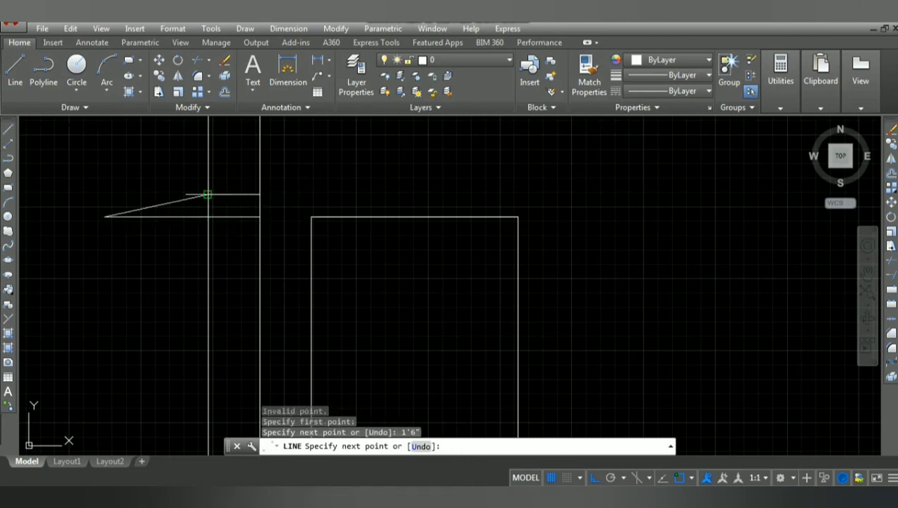
{"action": "left_click", "coordinate": [207, 194]}
{"action": "key", "text": "Return"}
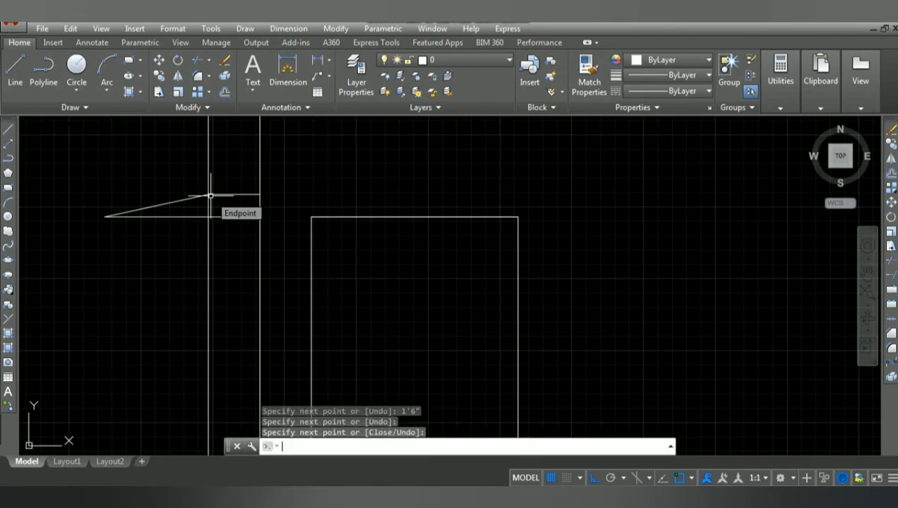
Start a new line at the door's edge.
{"action": "key", "text": "Return"}
{"action": "scroll", "coordinate": [219, 233], "scroll_direction": "down", "scroll_amount": 6}
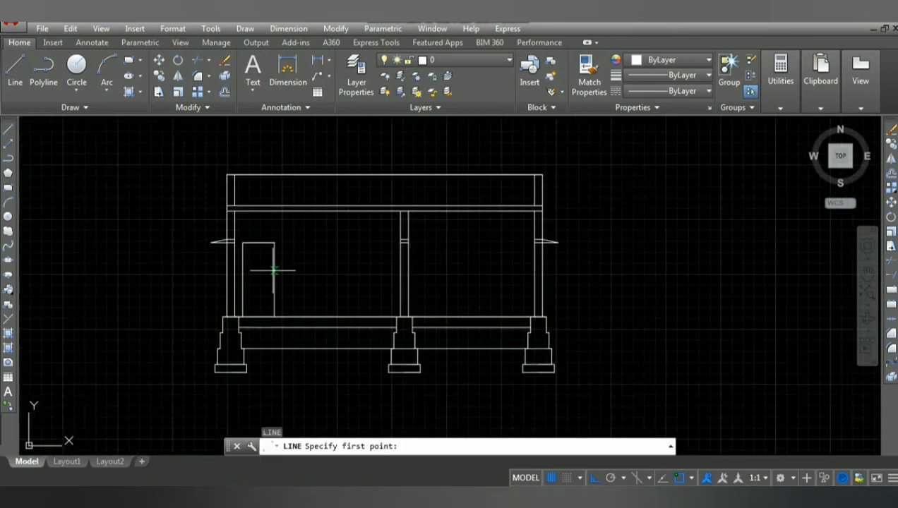
{"action": "left_click", "coordinate": [273, 270]}
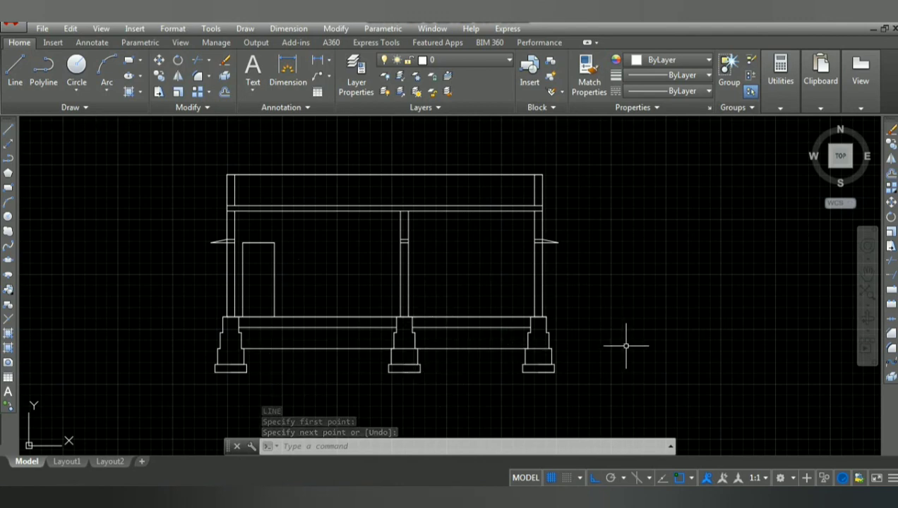
Fill the roof slab band with the AR-CONC concrete hatch pattern.
{"action": "type", "text": "H"}
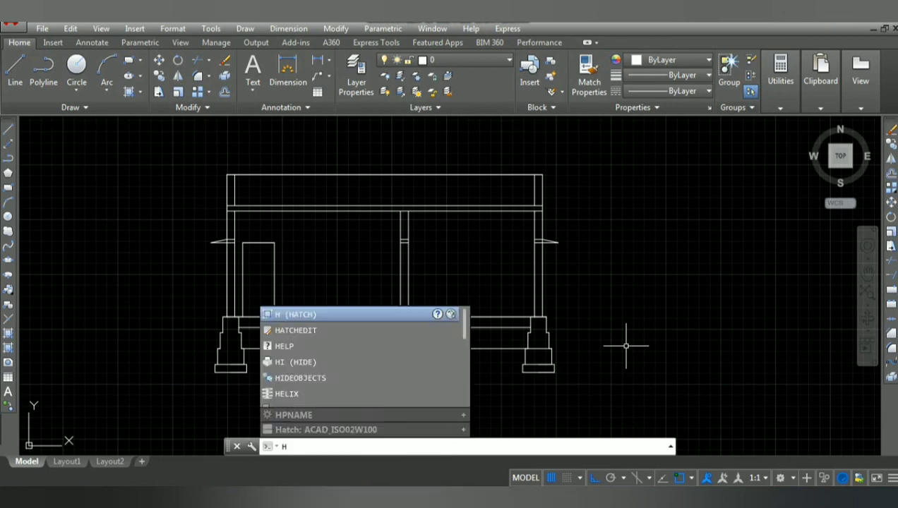
{"action": "key", "text": "Return"}
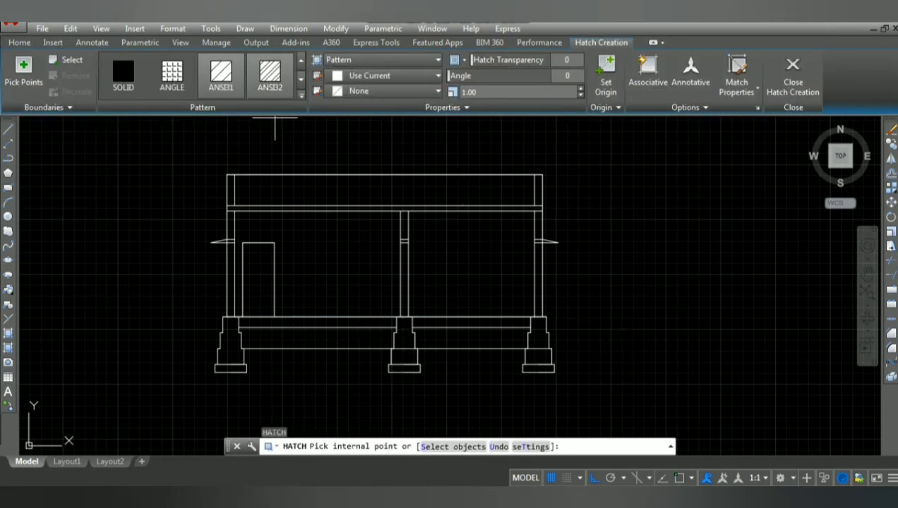
{"action": "left_click", "coordinate": [301, 93]}
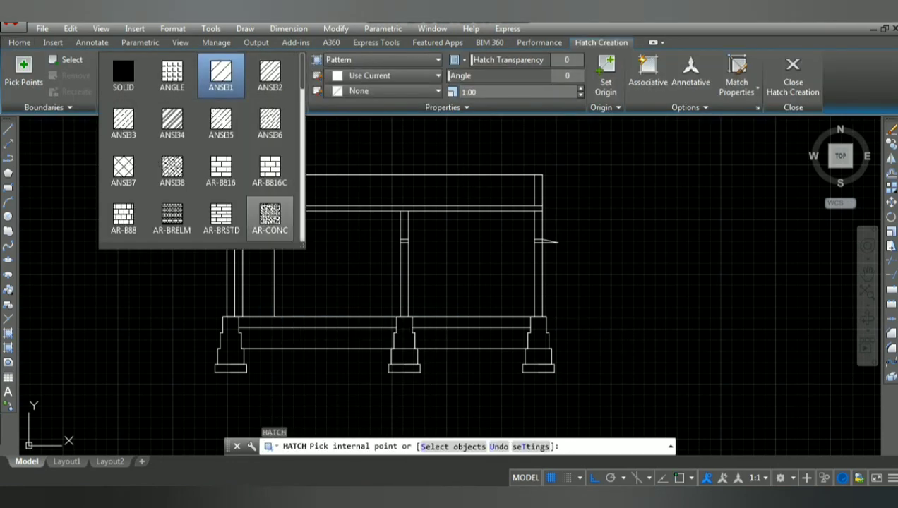
{"action": "left_click", "coordinate": [270, 219]}
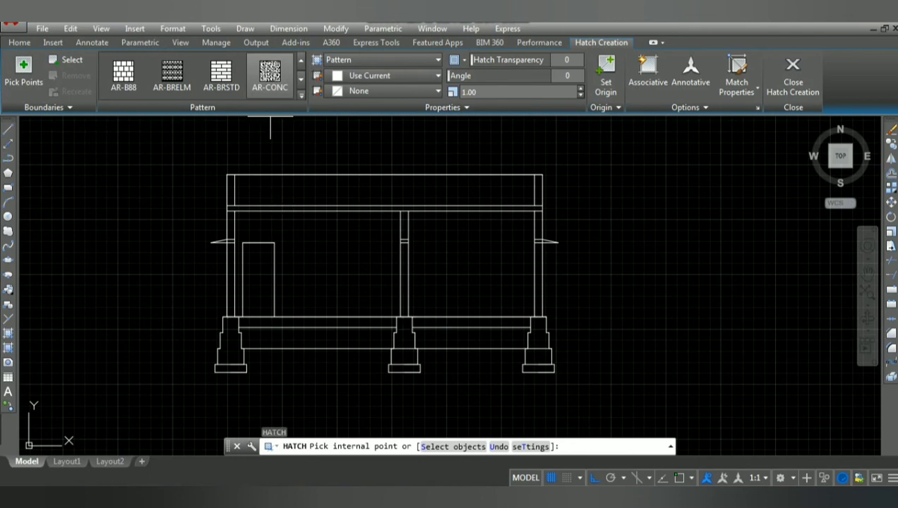
{"action": "scroll", "coordinate": [336, 201], "scroll_direction": "up", "scroll_amount": 8}
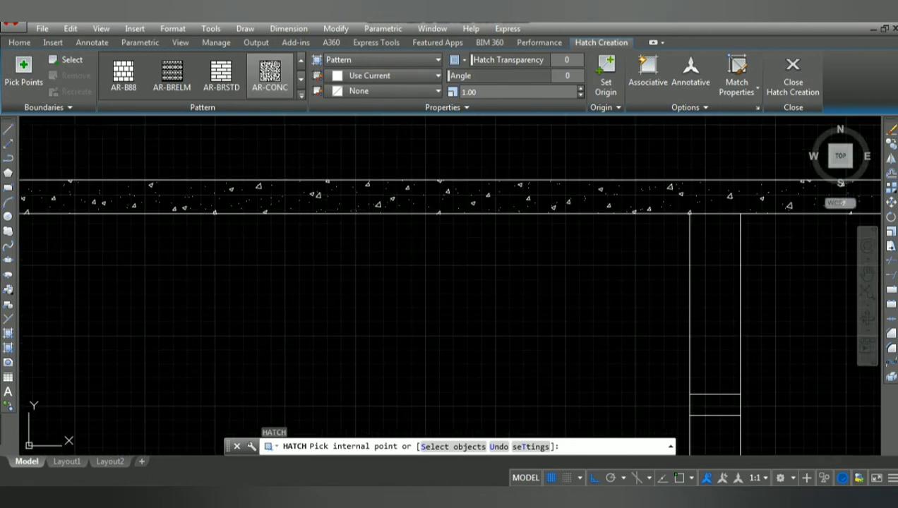
{"action": "left_click", "coordinate": [345, 194]}
{"action": "key", "text": "Return"}
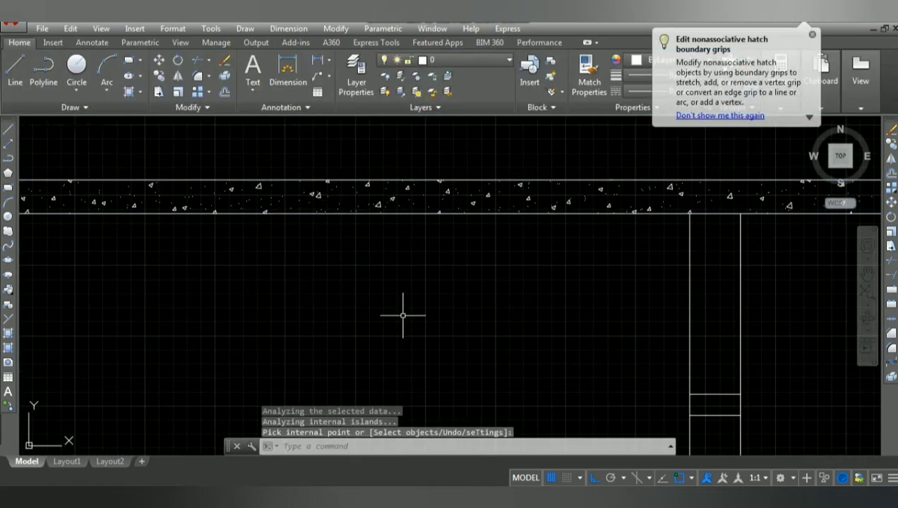
{"action": "scroll", "coordinate": [353, 281], "scroll_direction": "down", "scroll_amount": 4}
{"action": "scroll", "coordinate": [381, 278], "scroll_direction": "down", "scroll_amount": 3}
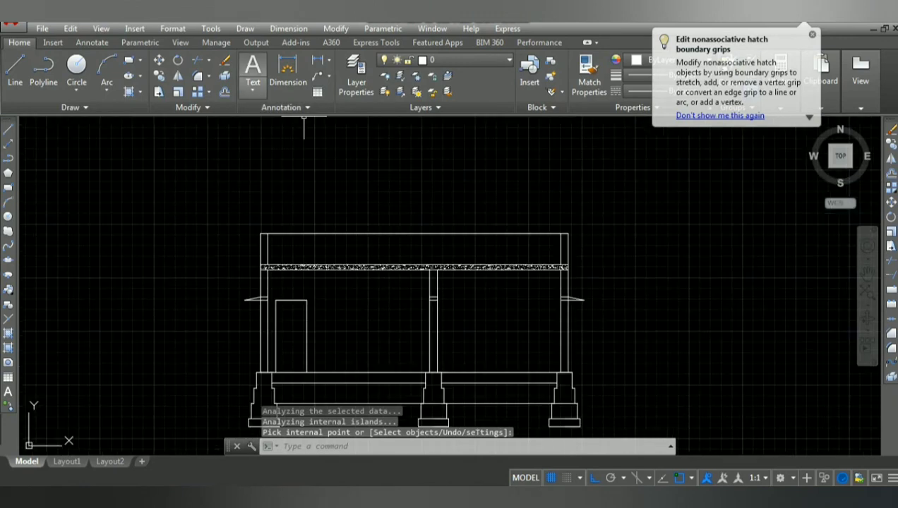
Hatch the left wall's lower, upper and below-slab parts with ANSI34 at scale 30.
{"action": "type", "text": "h"}
{"action": "key", "text": "Return"}
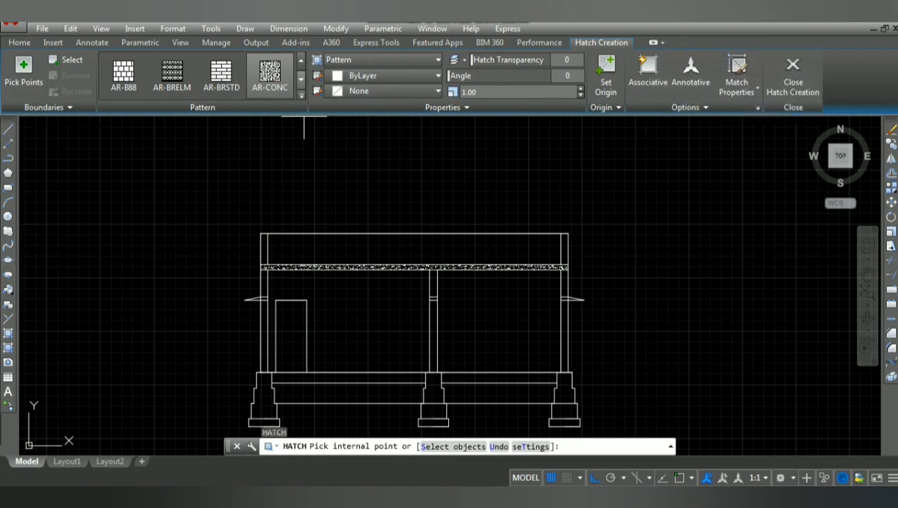
{"action": "left_click", "coordinate": [301, 94]}
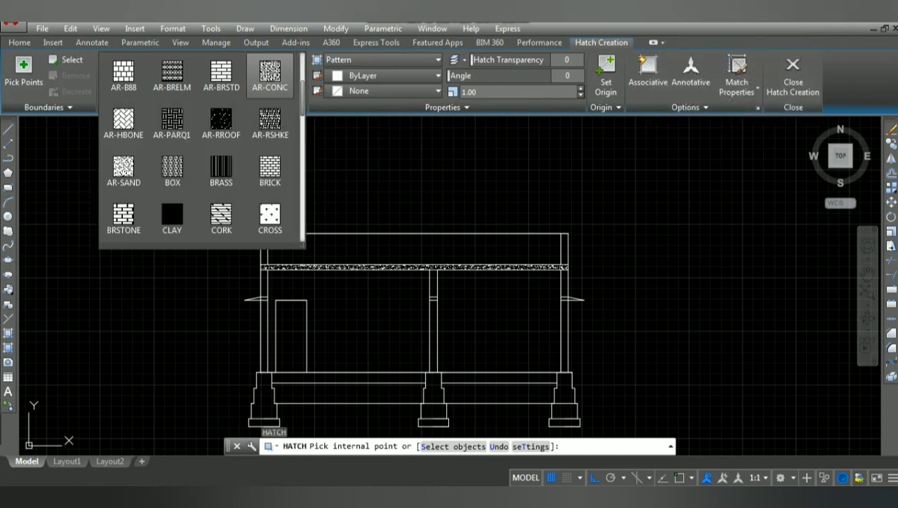
{"action": "scroll", "coordinate": [270, 78], "scroll_direction": "up", "scroll_amount": 2}
{"action": "scroll", "coordinate": [171, 170], "scroll_direction": "up", "scroll_amount": 1}
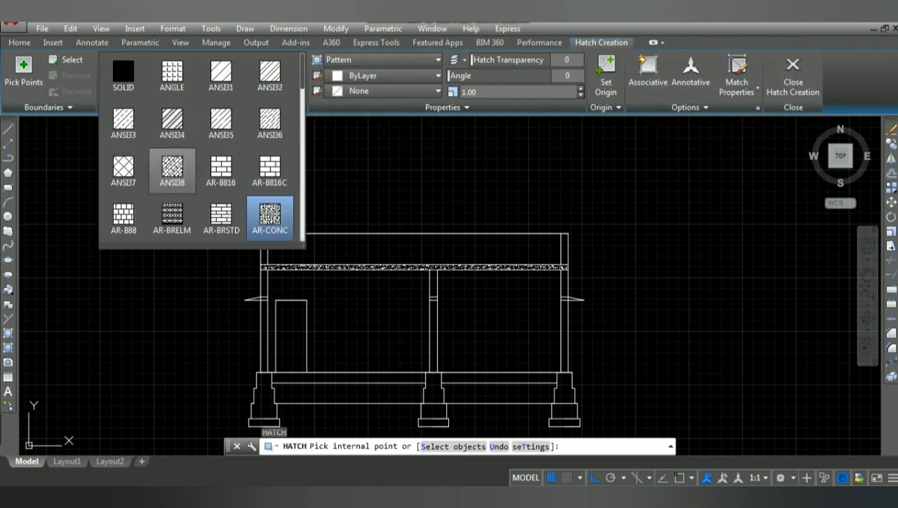
{"action": "left_click", "coordinate": [173, 124]}
{"action": "type", "text": "30"}
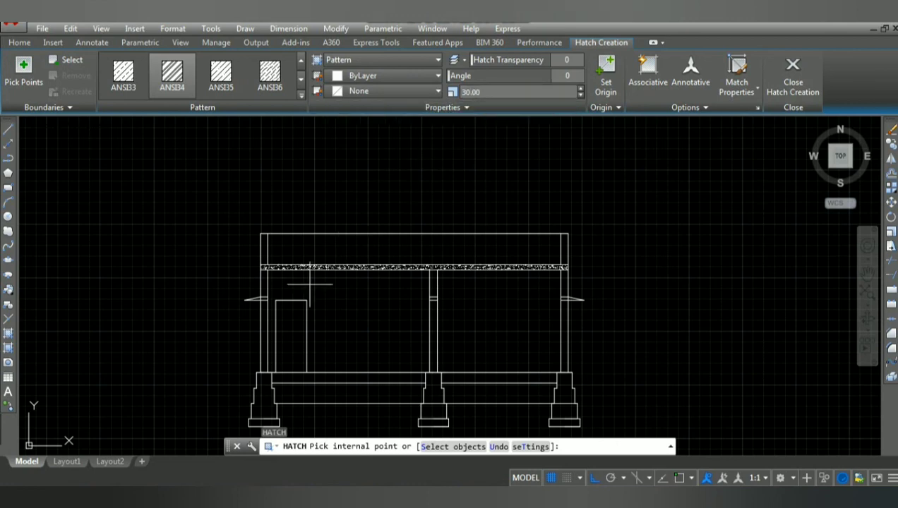
{"action": "scroll", "coordinate": [265, 329], "scroll_direction": "up", "scroll_amount": 5}
{"action": "left_click", "coordinate": [259, 306]}
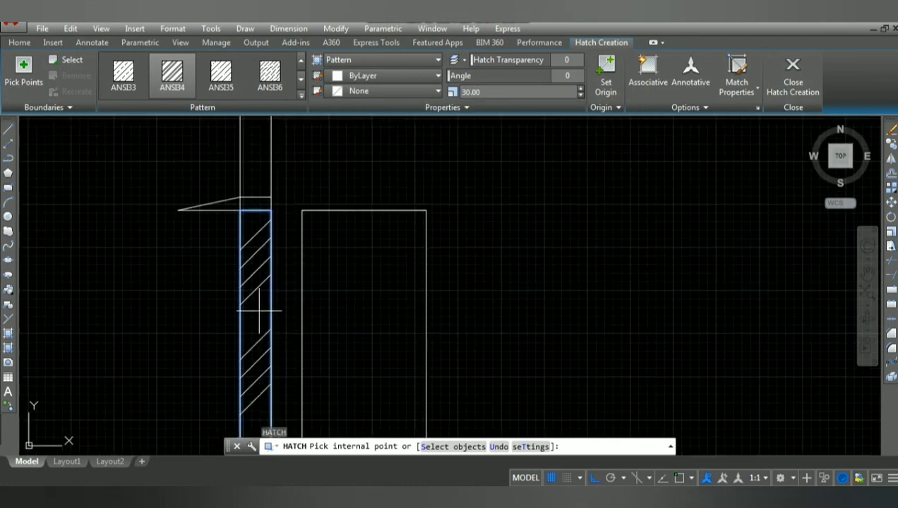
{"action": "scroll", "coordinate": [491, 237], "scroll_direction": "down", "scroll_amount": 3}
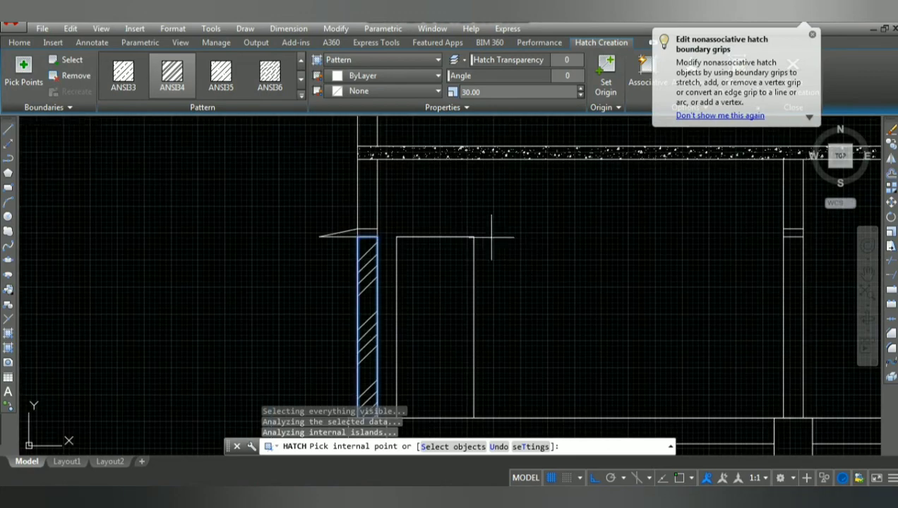
{"action": "scroll", "coordinate": [401, 210], "scroll_direction": "down", "scroll_amount": 3}
{"action": "scroll", "coordinate": [390, 205], "scroll_direction": "up", "scroll_amount": 4}
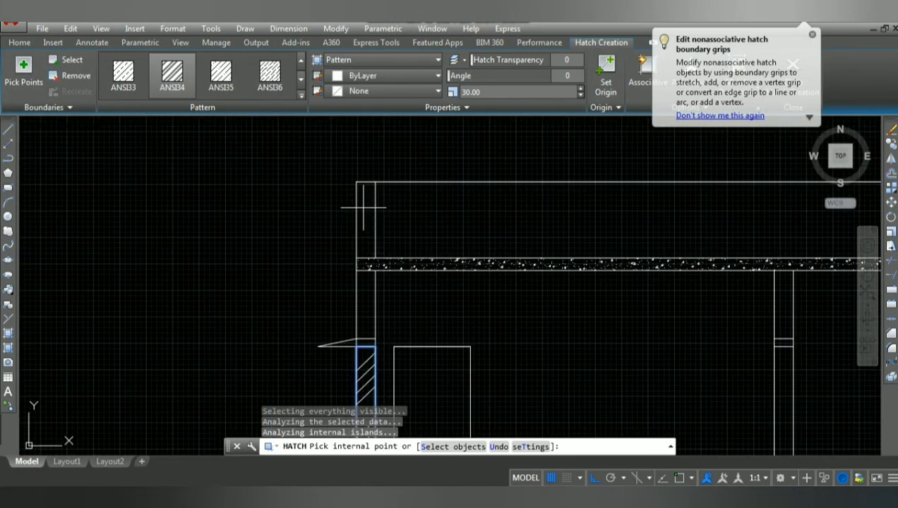
{"action": "left_click", "coordinate": [365, 212]}
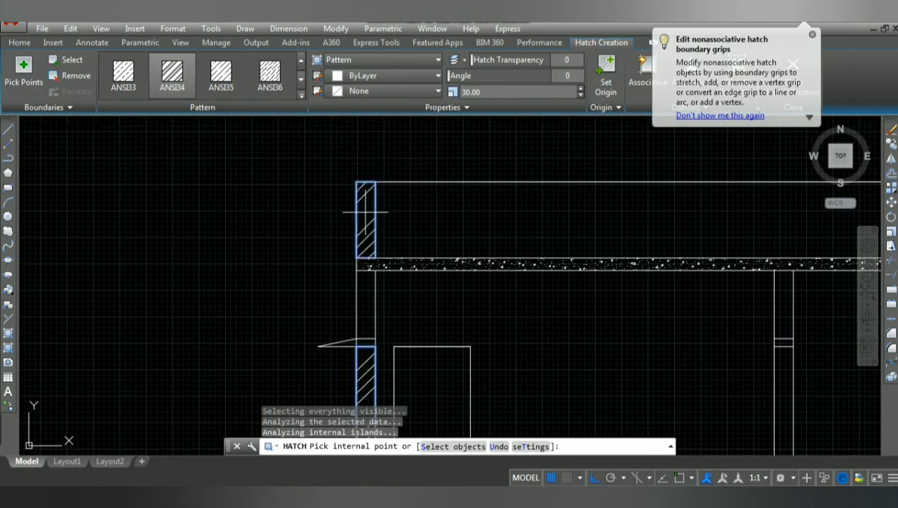
{"action": "left_click", "coordinate": [365, 319]}
Extend the ANSI34 hatch to the middle column and right wall, then close it.
{"action": "scroll", "coordinate": [528, 322], "scroll_direction": "down", "scroll_amount": 1}
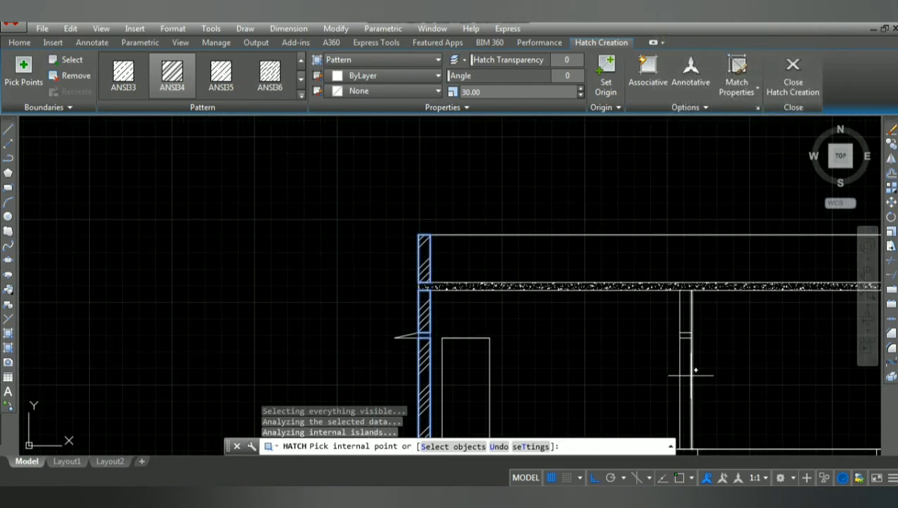
{"action": "left_click", "coordinate": [687, 372]}
{"action": "left_click", "coordinate": [685, 304]}
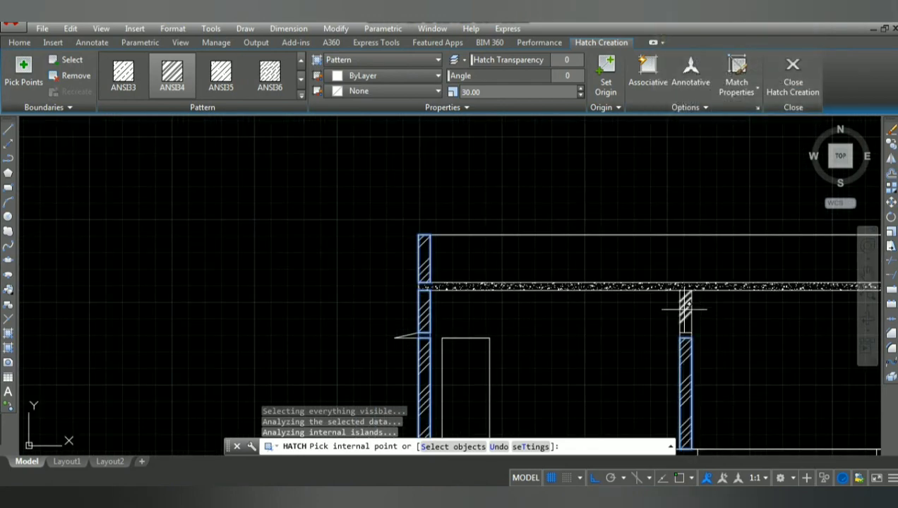
{"action": "scroll", "coordinate": [706, 351], "scroll_direction": "down", "scroll_amount": 1}
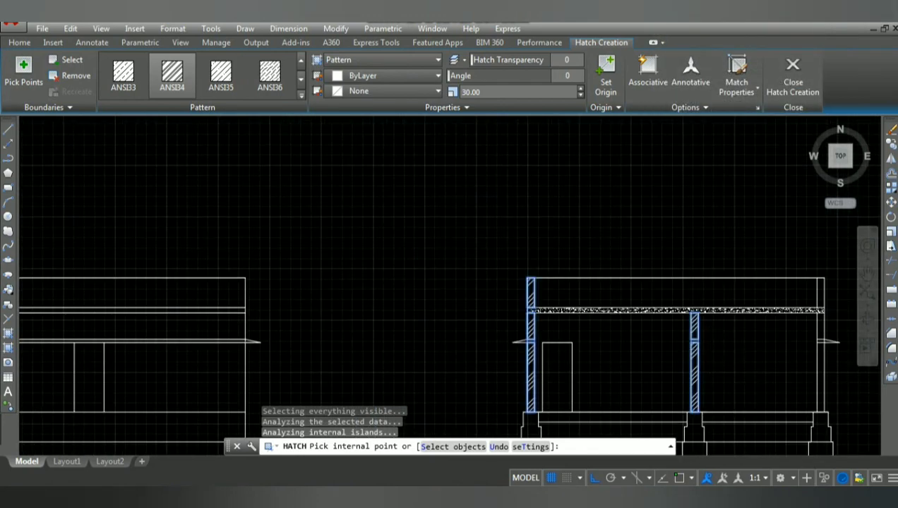
{"action": "scroll", "coordinate": [853, 390], "scroll_direction": "up", "scroll_amount": 3}
{"action": "left_click", "coordinate": [720, 330]}
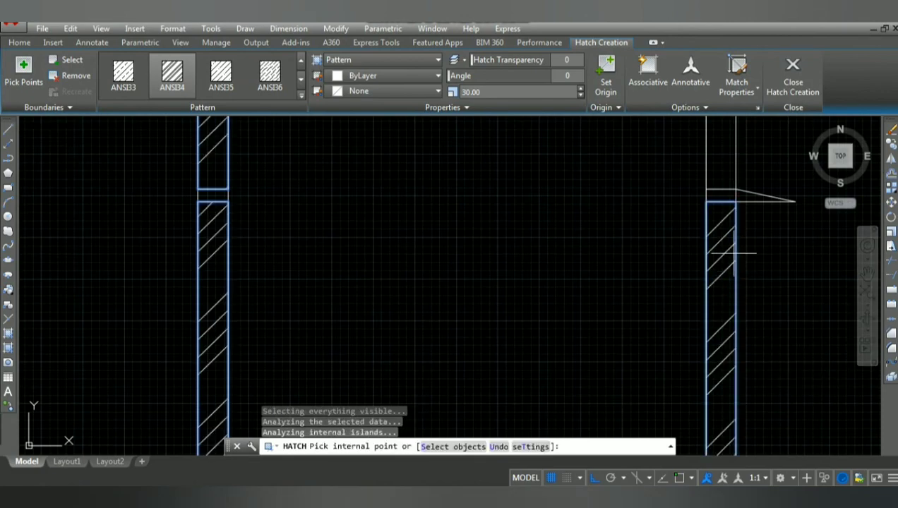
{"action": "left_click", "coordinate": [718, 141]}
{"action": "left_click", "coordinate": [793, 71]}
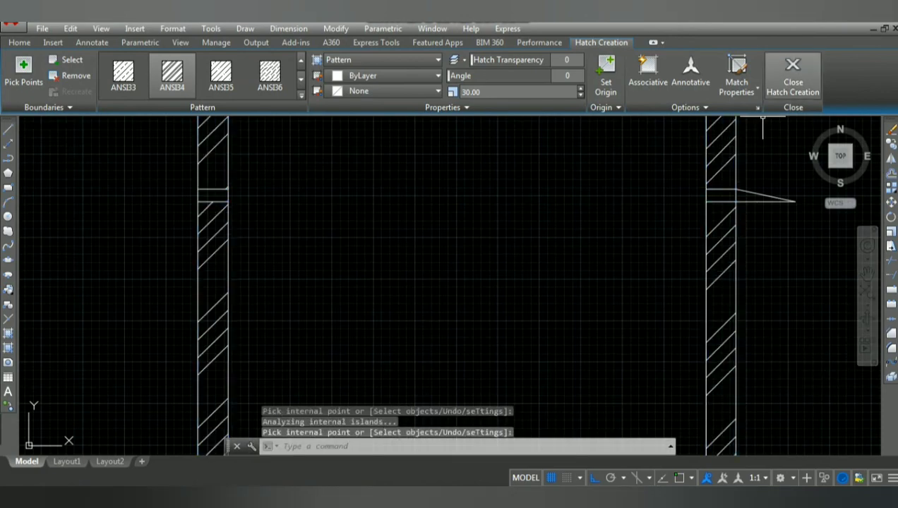
{"action": "scroll", "coordinate": [593, 282], "scroll_direction": "down", "scroll_amount": 2}
{"action": "scroll", "coordinate": [607, 292], "scroll_direction": "down", "scroll_amount": 1}
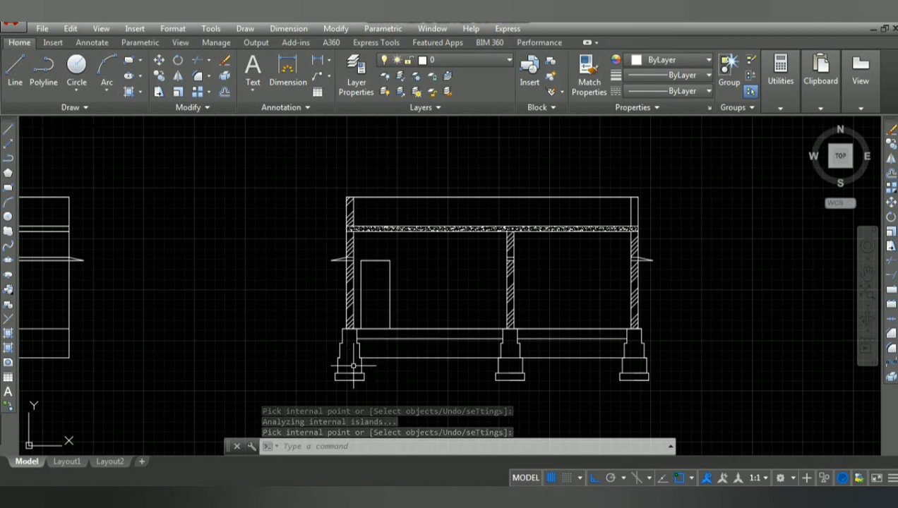
Hatch the left, middle and right stepped footings with the ANSI34 pattern.
{"action": "type", "text": "h"}
{"action": "key", "text": "Return"}
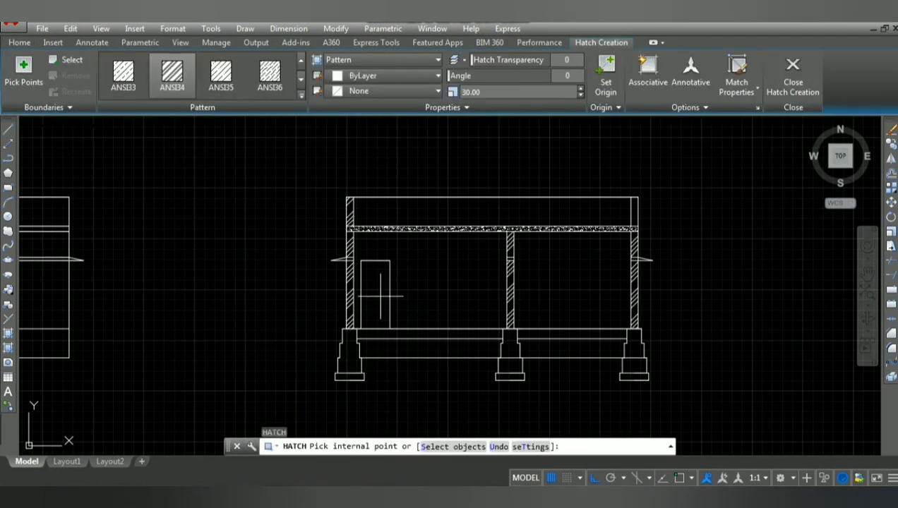
{"action": "left_click", "coordinate": [350, 357]}
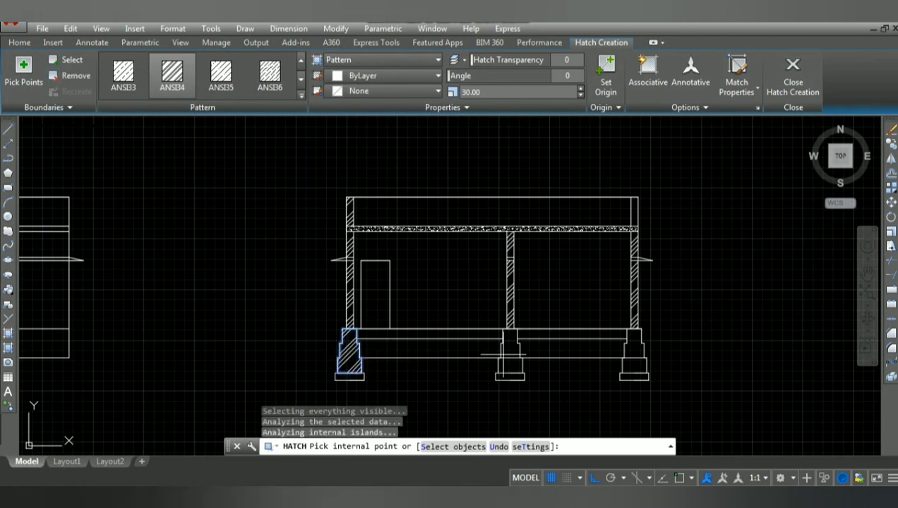
{"action": "left_click", "coordinate": [509, 364]}
{"action": "left_click", "coordinate": [510, 365]}
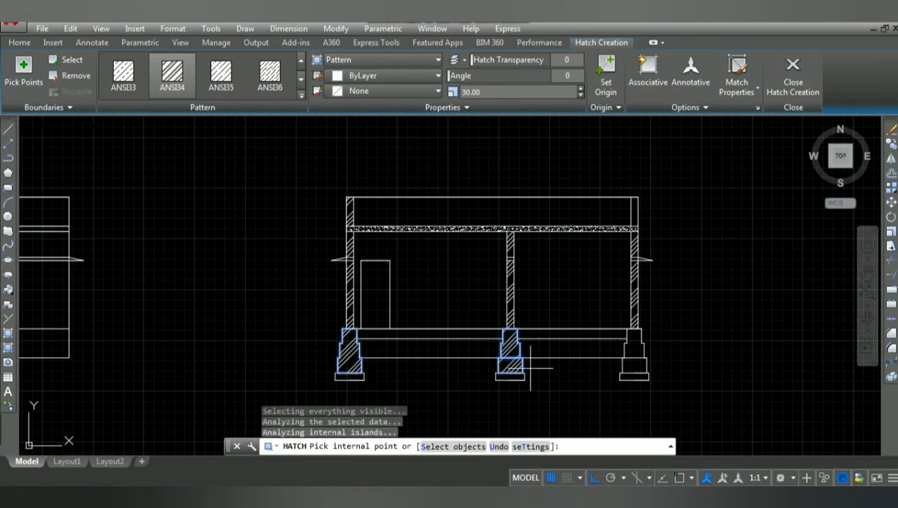
{"action": "left_click", "coordinate": [634, 365]}
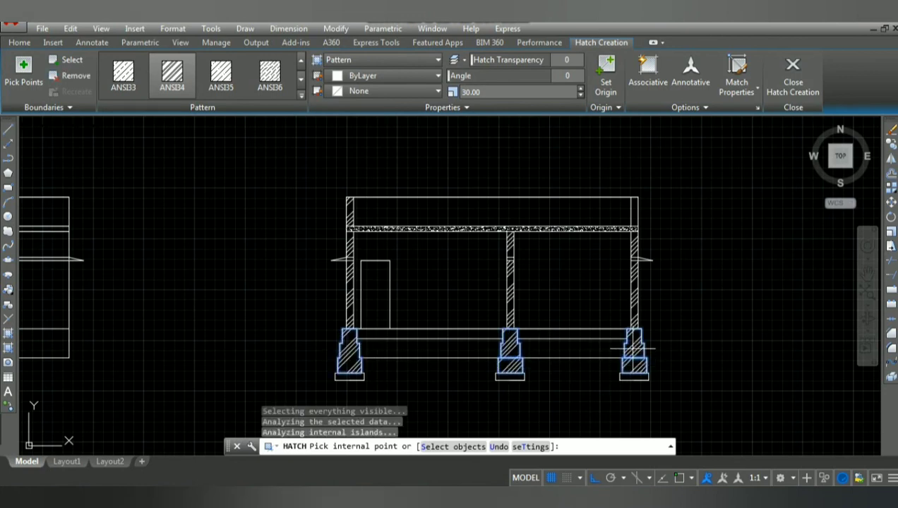
{"action": "key", "text": "Return"}
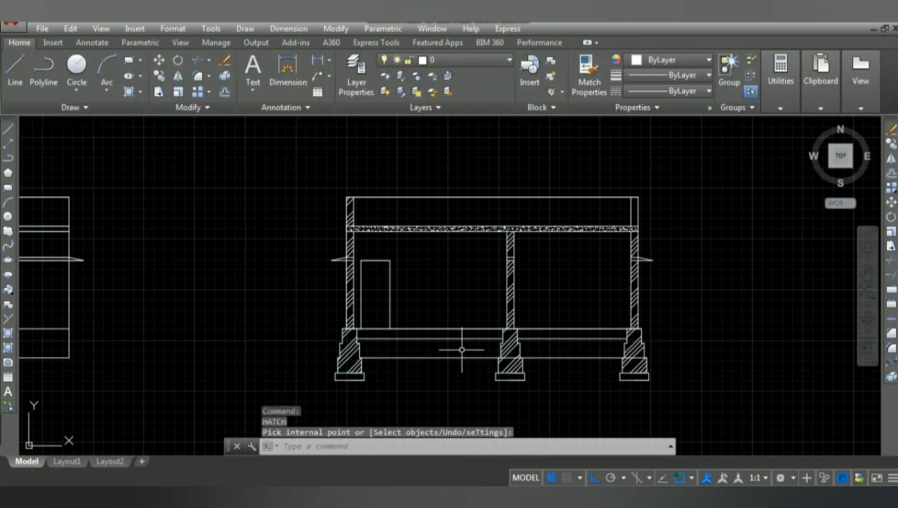
Fill the left and right plinth bays between footings with AR-SAND at scale 20.
{"action": "type", "text": "h"}
{"action": "key", "text": "Return"}
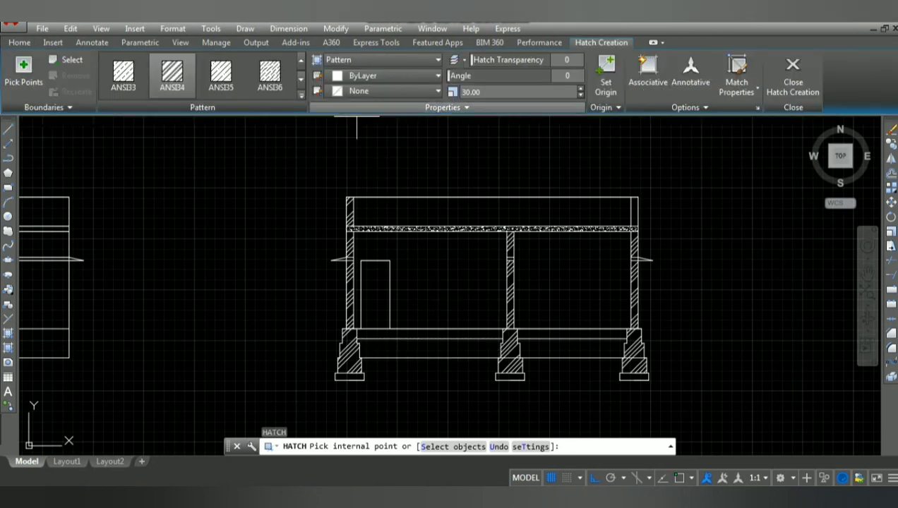
{"action": "left_click", "coordinate": [301, 76]}
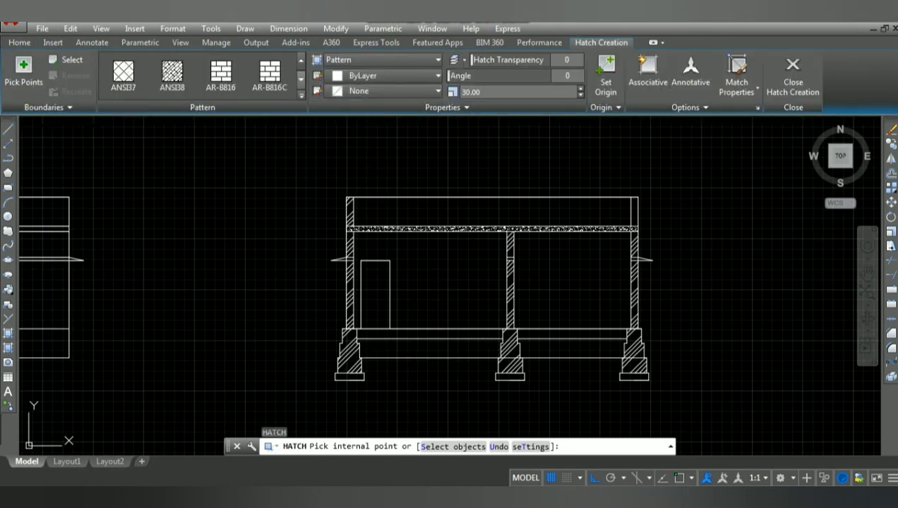
{"action": "left_click", "coordinate": [301, 92]}
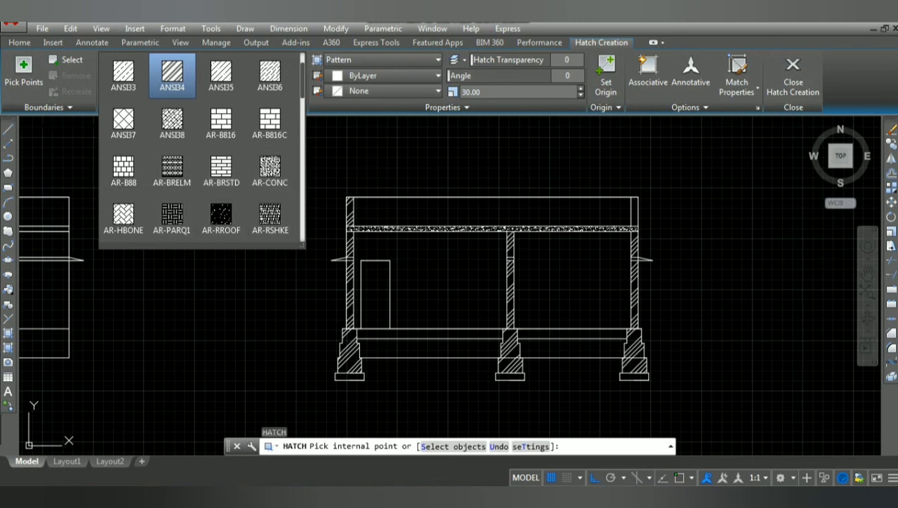
{"action": "scroll", "coordinate": [201, 149], "scroll_direction": "down", "scroll_amount": 4}
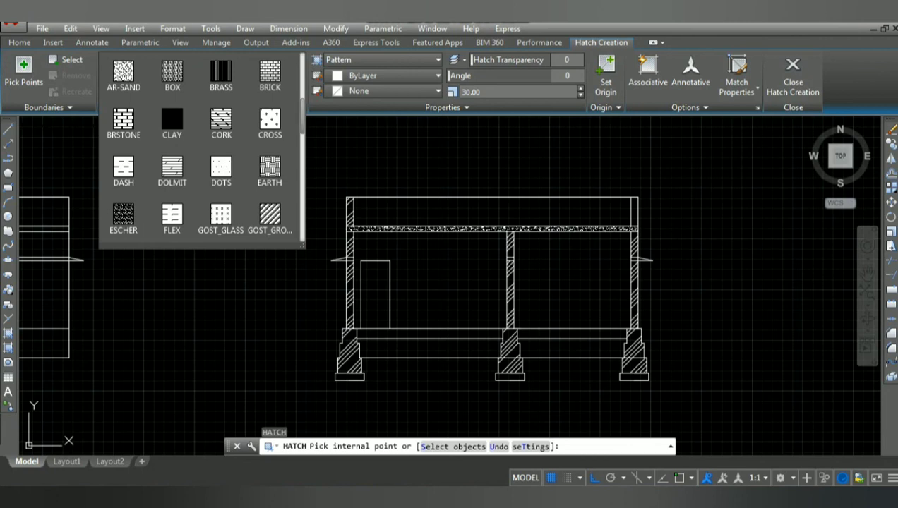
{"action": "scroll", "coordinate": [201, 149], "scroll_direction": "down", "scroll_amount": 1}
{"action": "scroll", "coordinate": [202, 148], "scroll_direction": "up", "scroll_amount": 1}
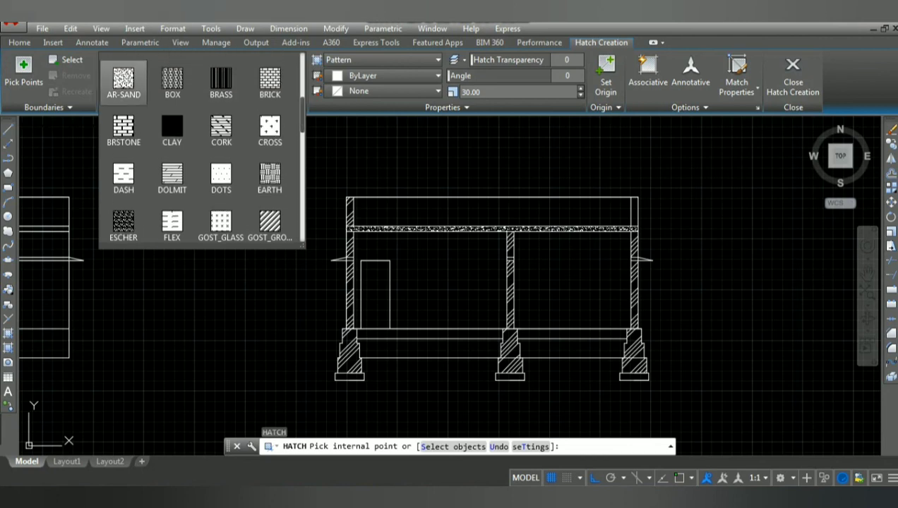
{"action": "left_click", "coordinate": [124, 79]}
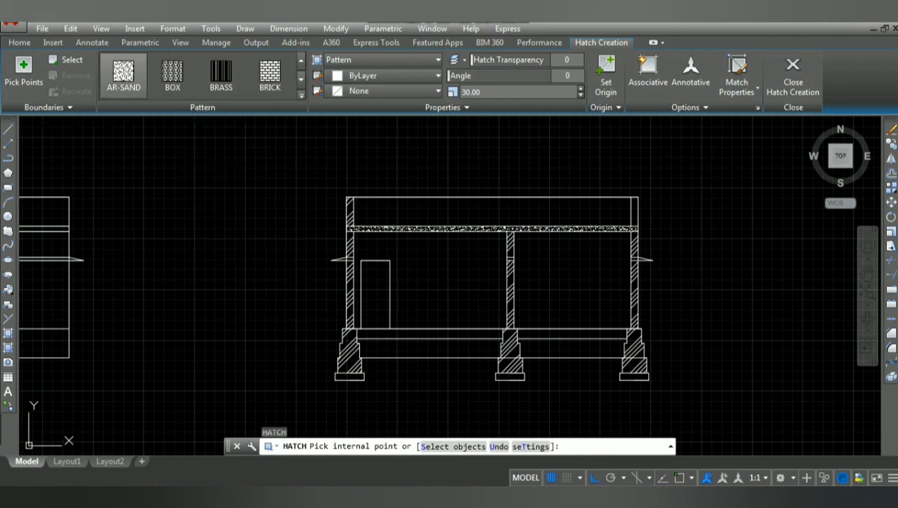
{"action": "left_click", "coordinate": [409, 349]}
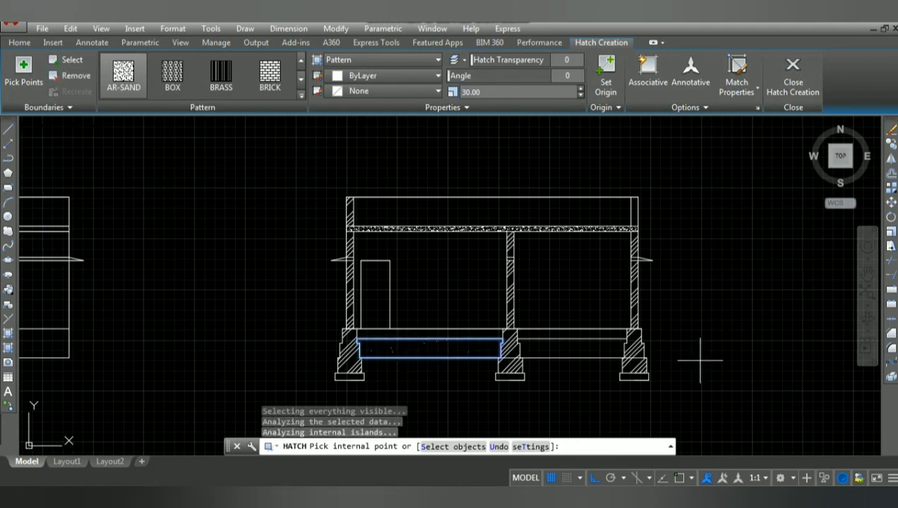
{"action": "left_click", "coordinate": [594, 351]}
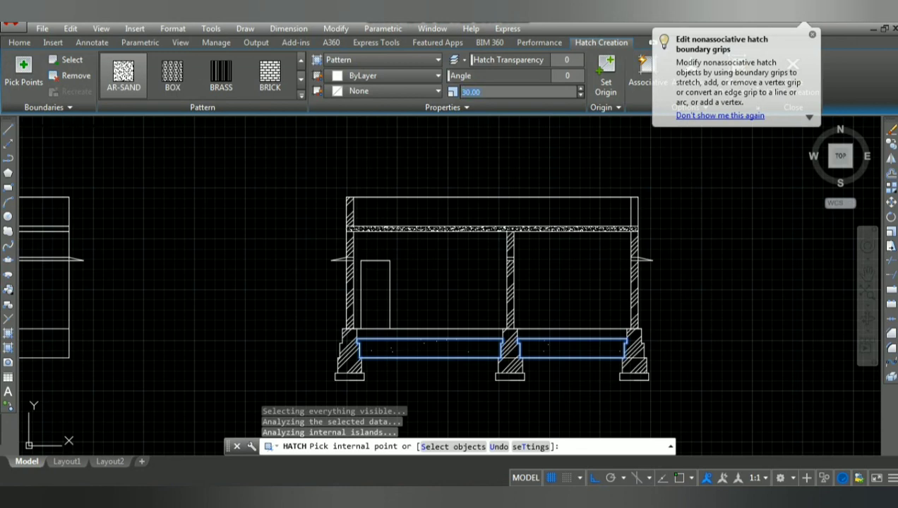
{"action": "type", "text": "20"}
{"action": "key", "text": "Return"}
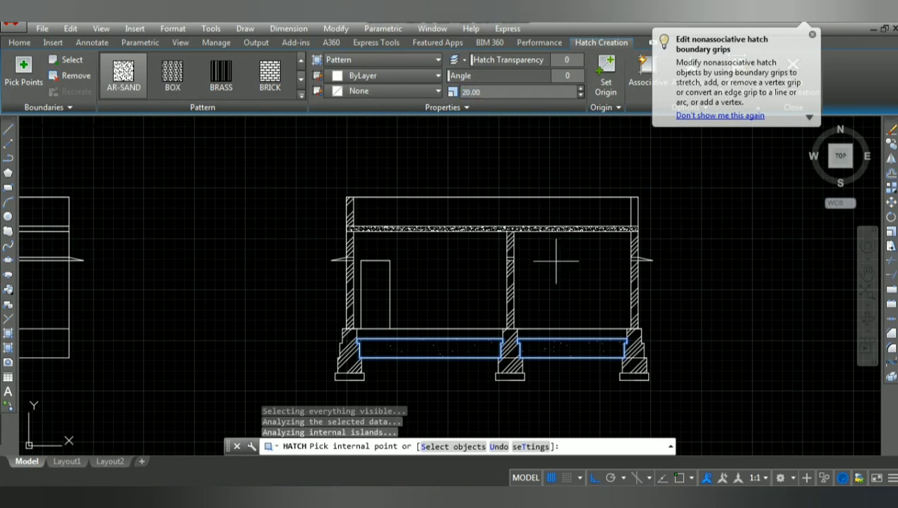
{"action": "key", "text": "Return"}
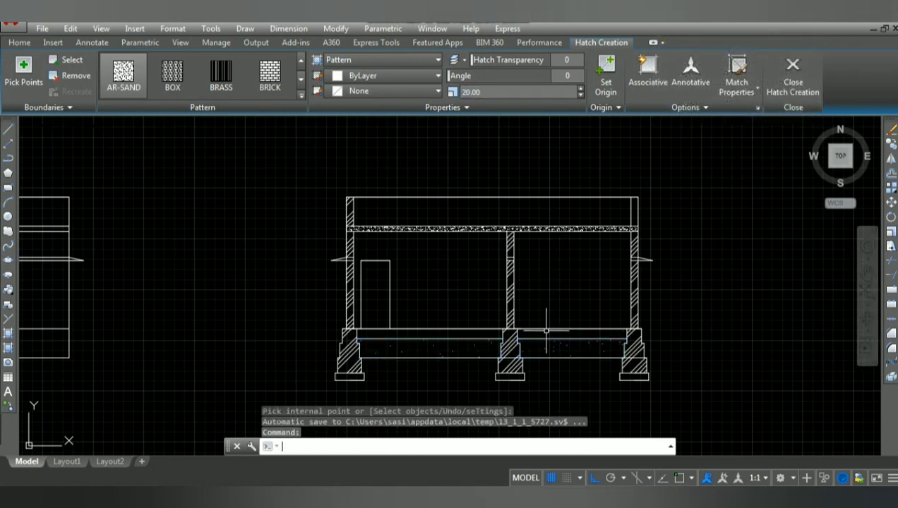
Sand-hatch the right and left floor-band strips with AR-SAND at scale 10.
{"action": "type", "text": "h"}
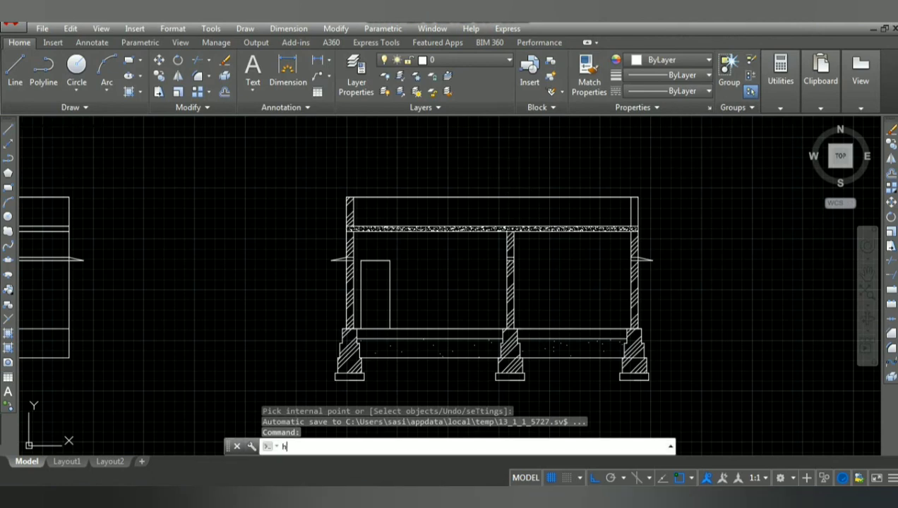
{"action": "key", "text": "Return"}
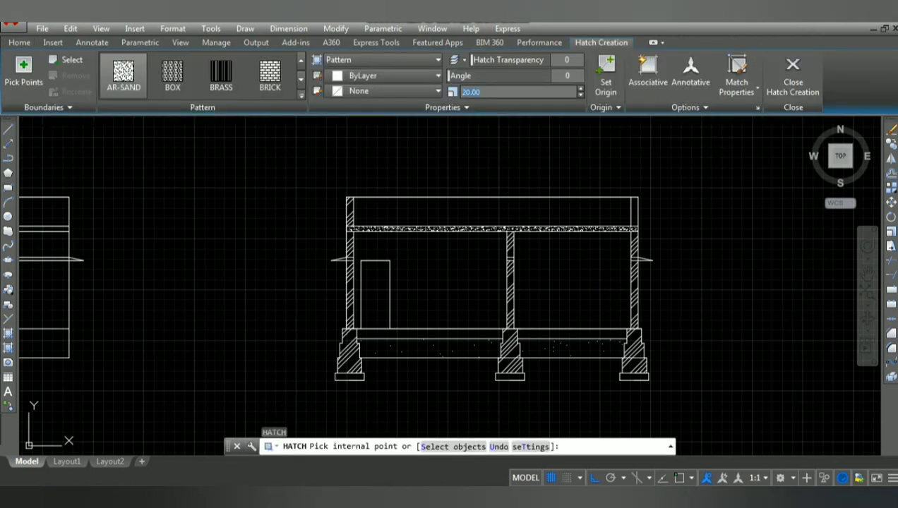
{"action": "type", "text": "10"}
{"action": "key", "text": "Return"}
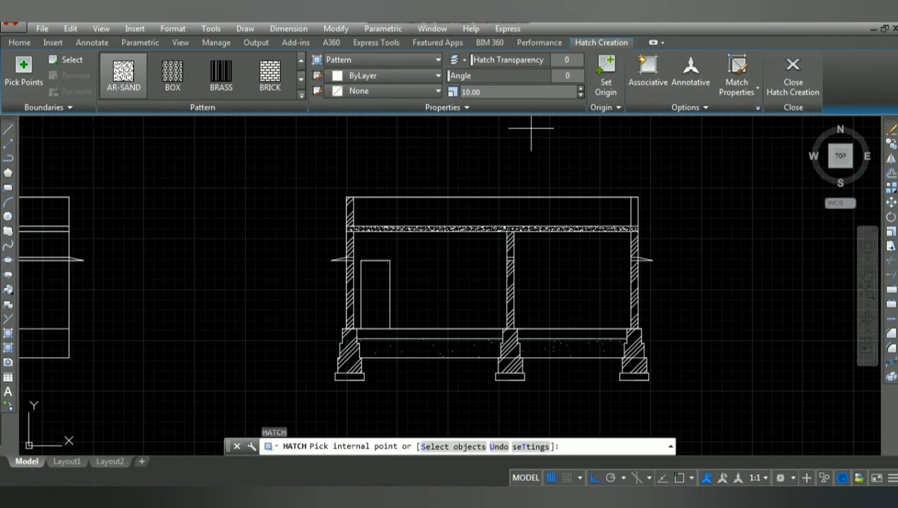
{"action": "scroll", "coordinate": [576, 329], "scroll_direction": "up", "scroll_amount": 6}
{"action": "left_click", "coordinate": [556, 330]}
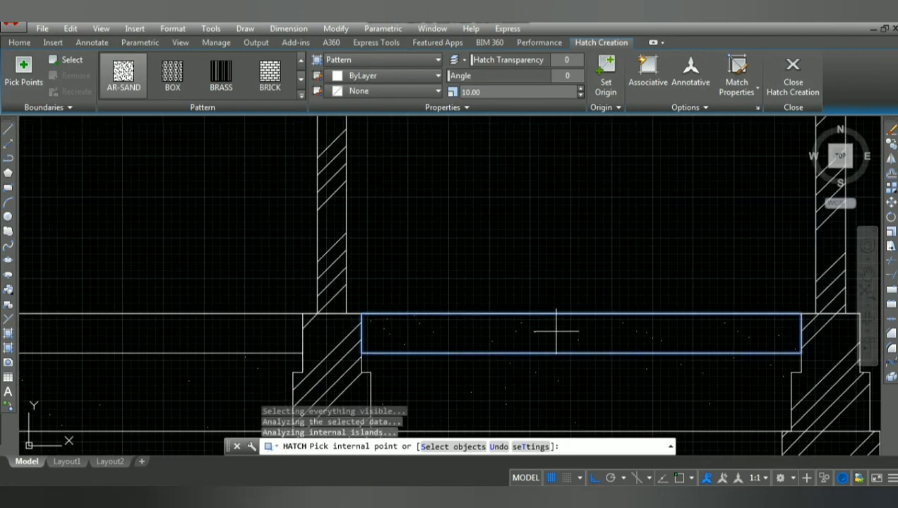
{"action": "left_click", "coordinate": [137, 336]}
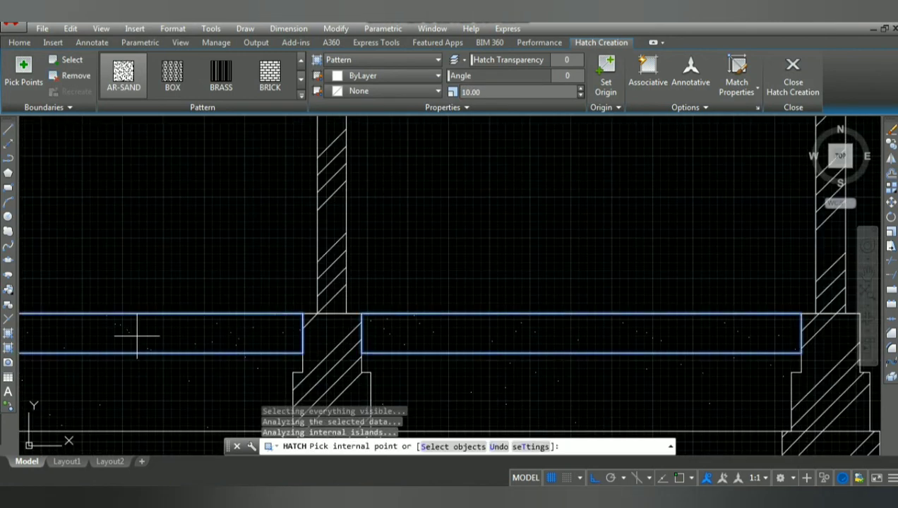
{"action": "key", "text": "Return"}
{"action": "scroll", "coordinate": [339, 332], "scroll_direction": "down", "scroll_amount": 5}
{"action": "scroll", "coordinate": [424, 317], "scroll_direction": "down", "scroll_amount": 3}
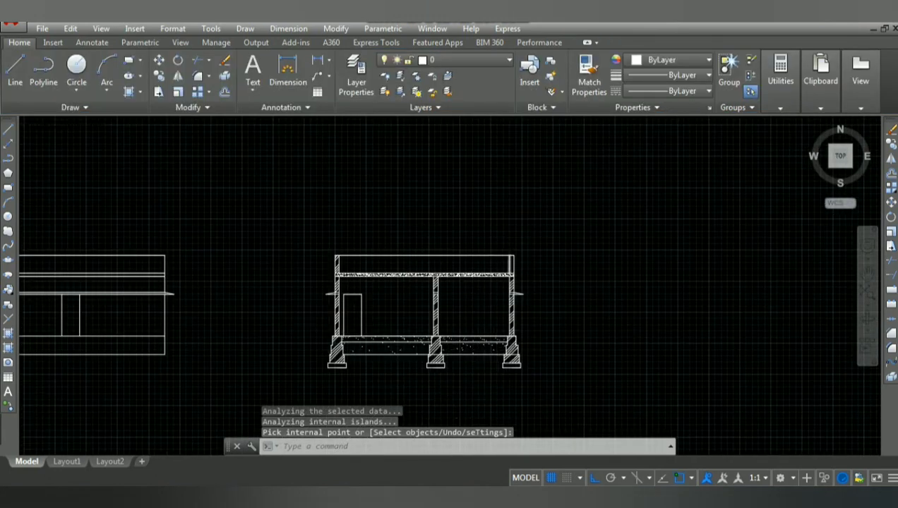
{"action": "scroll", "coordinate": [515, 275], "scroll_direction": "up", "scroll_amount": 4}
Hatch the right parapet above the roof slab with ANSI34 diagonal lines.
{"action": "type", "text": "h"}
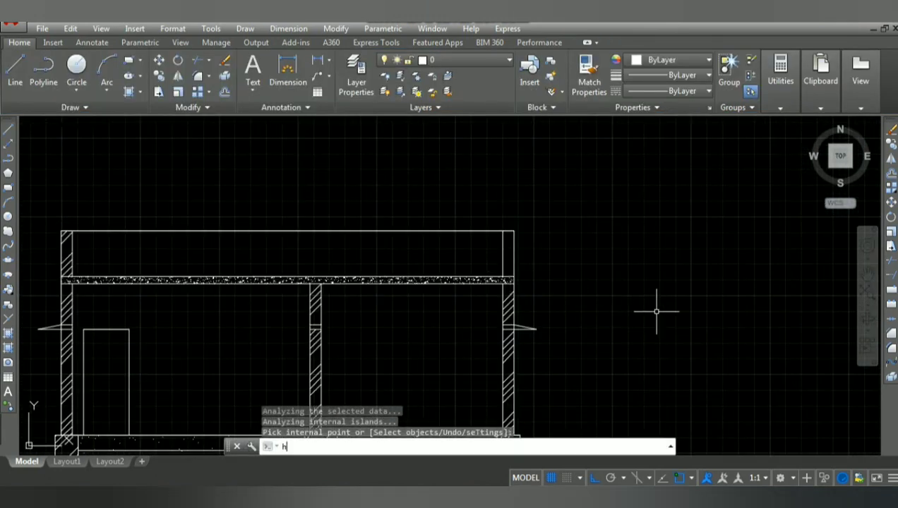
{"action": "key", "text": "Return"}
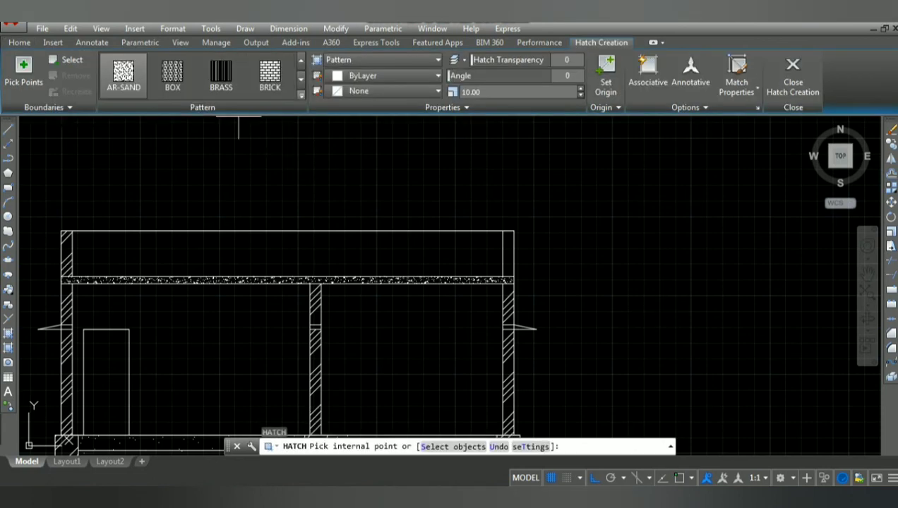
{"action": "left_click", "coordinate": [301, 92]}
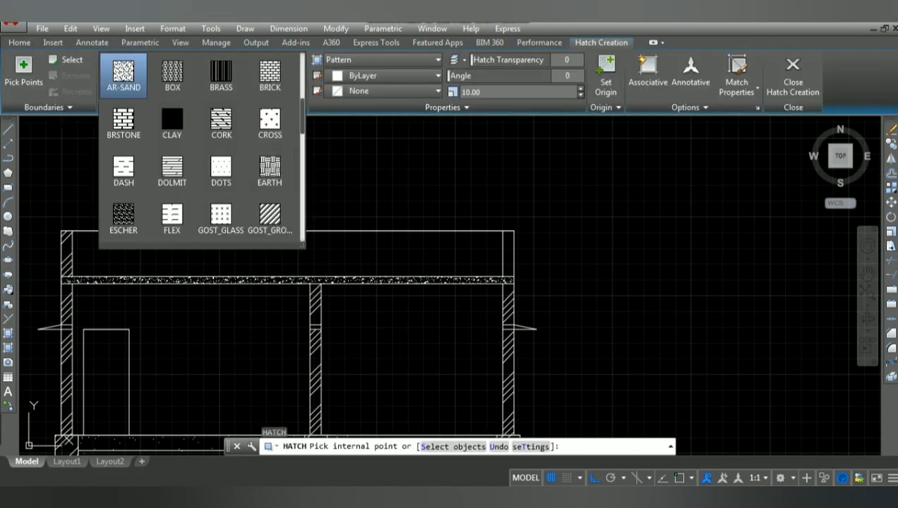
{"action": "scroll", "coordinate": [201, 148], "scroll_direction": "up", "scroll_amount": 1}
{"action": "scroll", "coordinate": [201, 148], "scroll_direction": "up", "scroll_amount": 2}
{"action": "scroll", "coordinate": [201, 148], "scroll_direction": "up", "scroll_amount": 1}
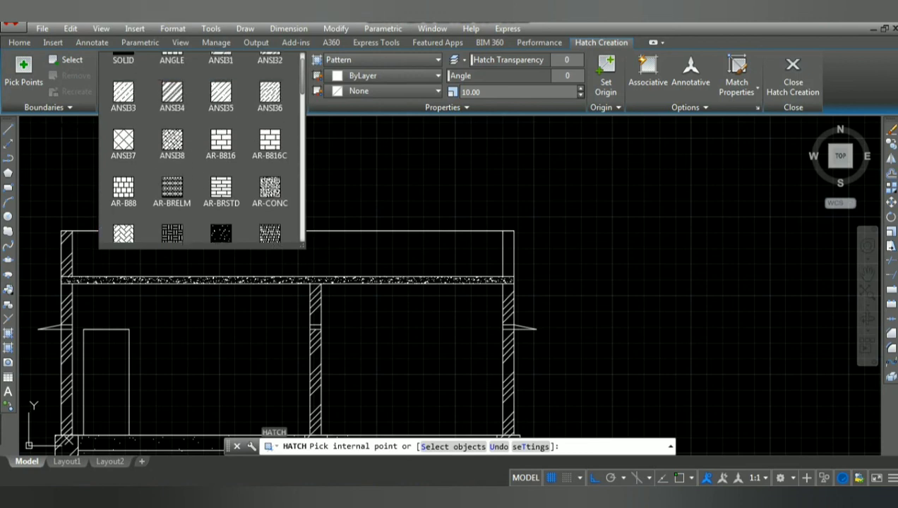
{"action": "scroll", "coordinate": [201, 148], "scroll_direction": "up", "scroll_amount": 1}
{"action": "left_click", "coordinate": [172, 121]}
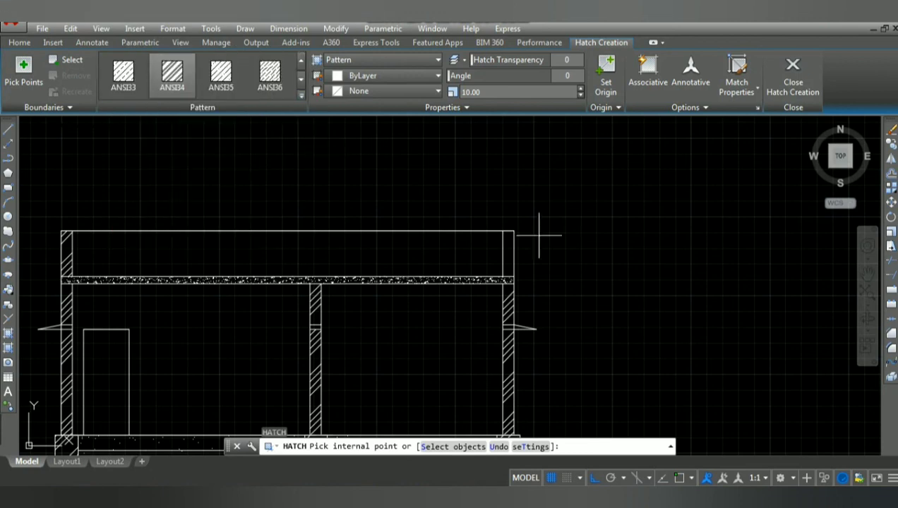
{"action": "left_click", "coordinate": [503, 249]}
{"action": "key", "text": "Return"}
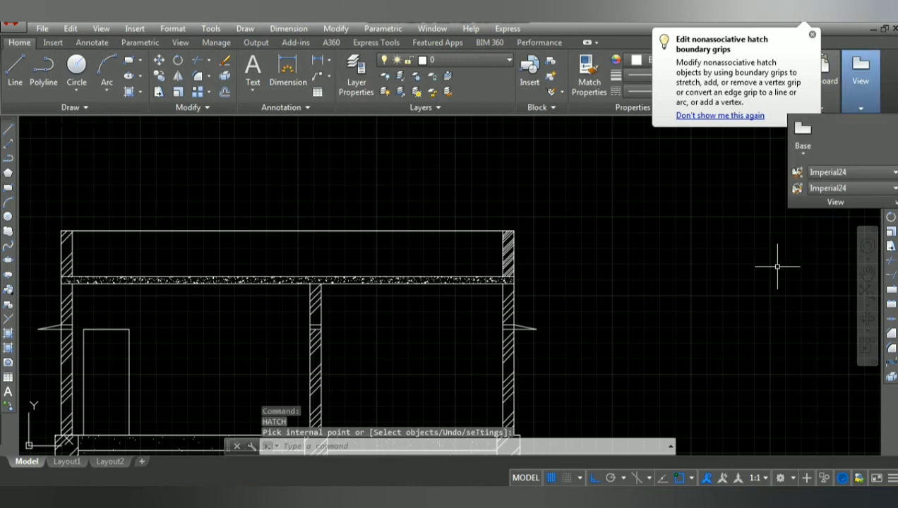
{"action": "scroll", "coordinate": [674, 286], "scroll_direction": "down", "scroll_amount": 3}
{"action": "key", "text": "Escape"}
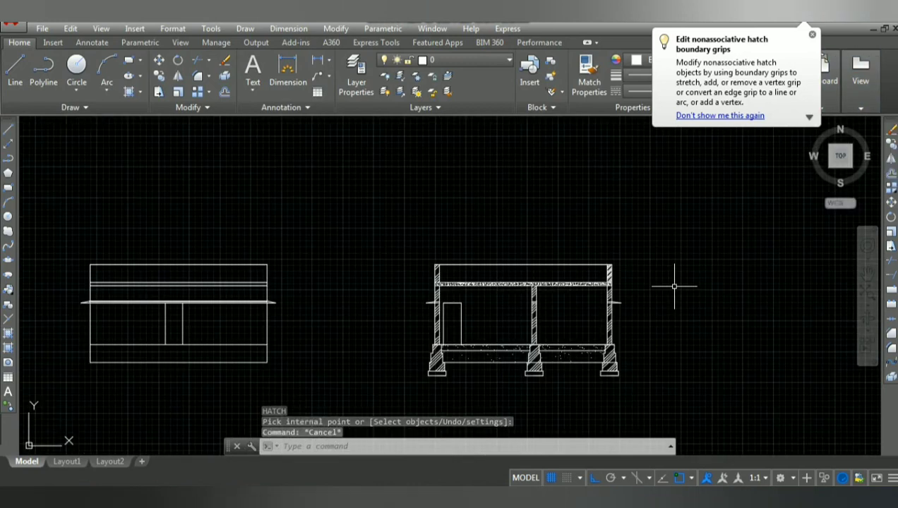
{"action": "key", "text": "Escape"}
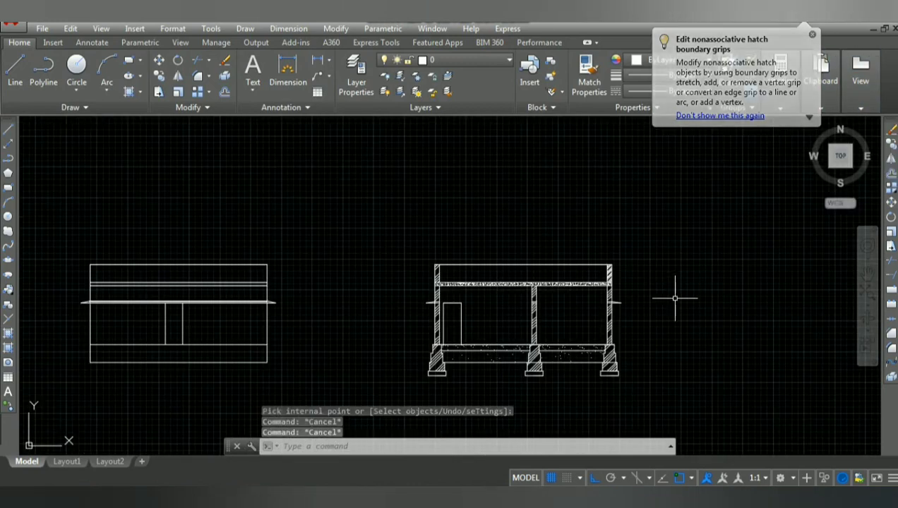